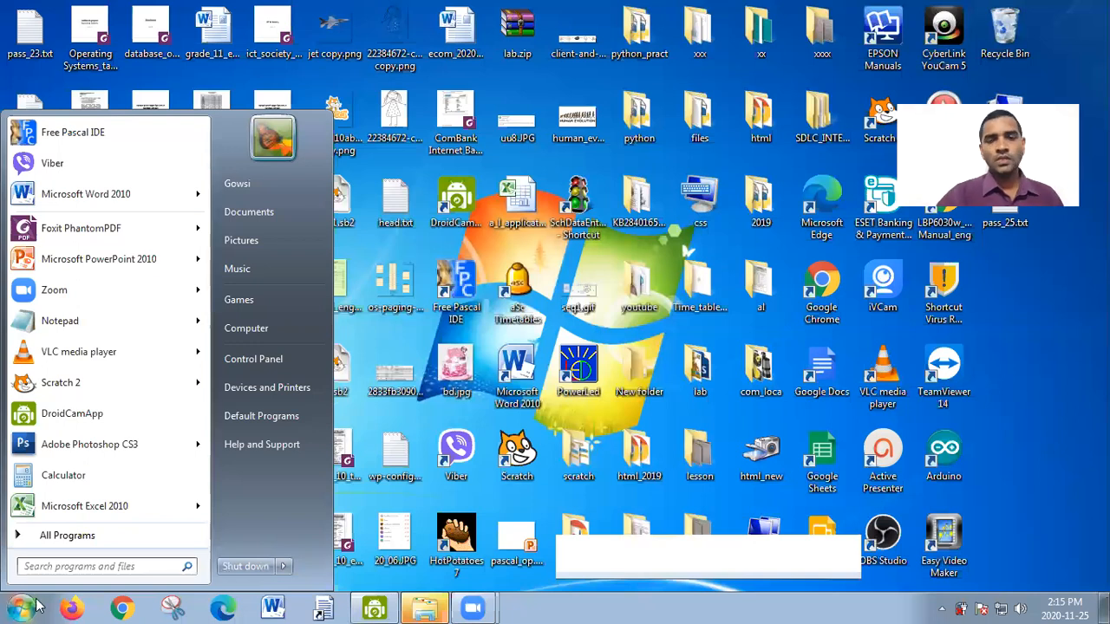
- Start Microsoft Access 2010 and open the recent database School_D.accdb
click(61, 537)
scroll(76, 472, down, 5)
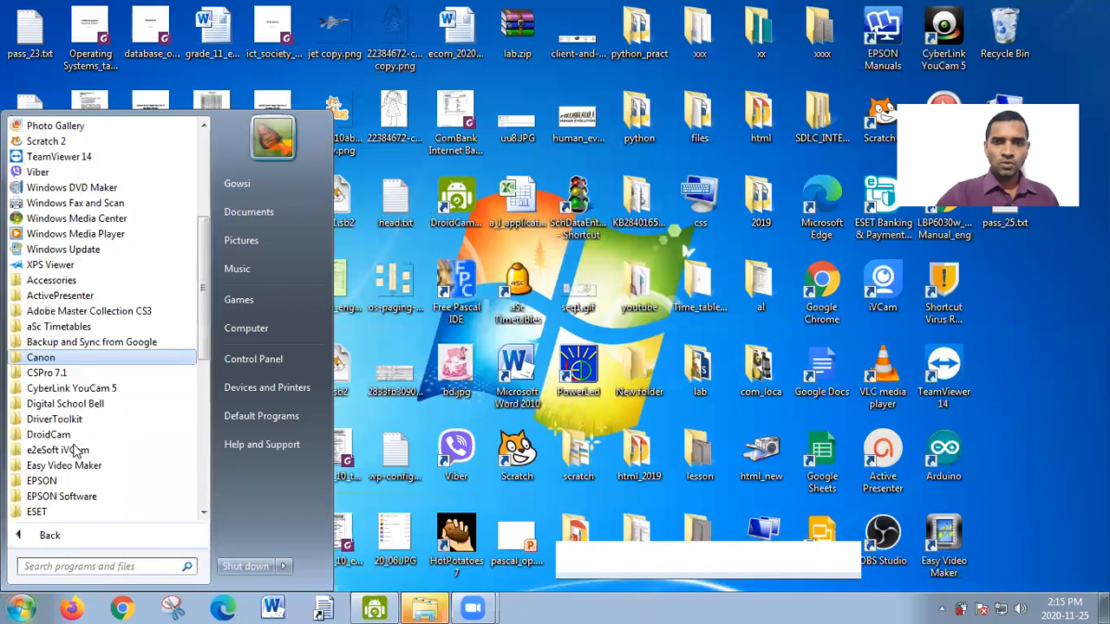
scroll(81, 463, down, 5)
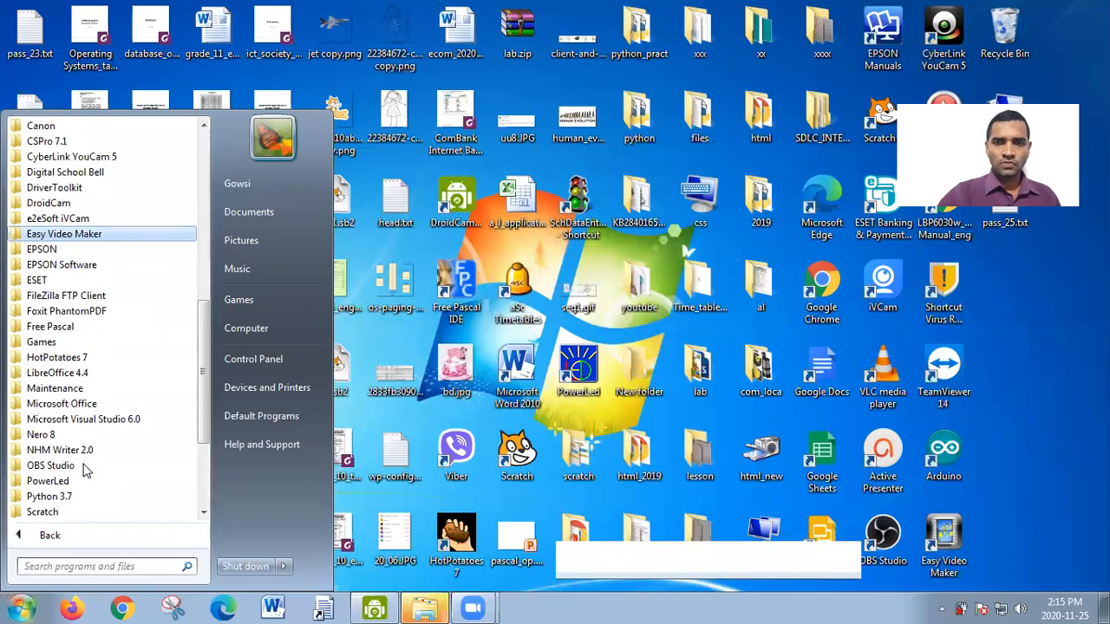
click(61, 406)
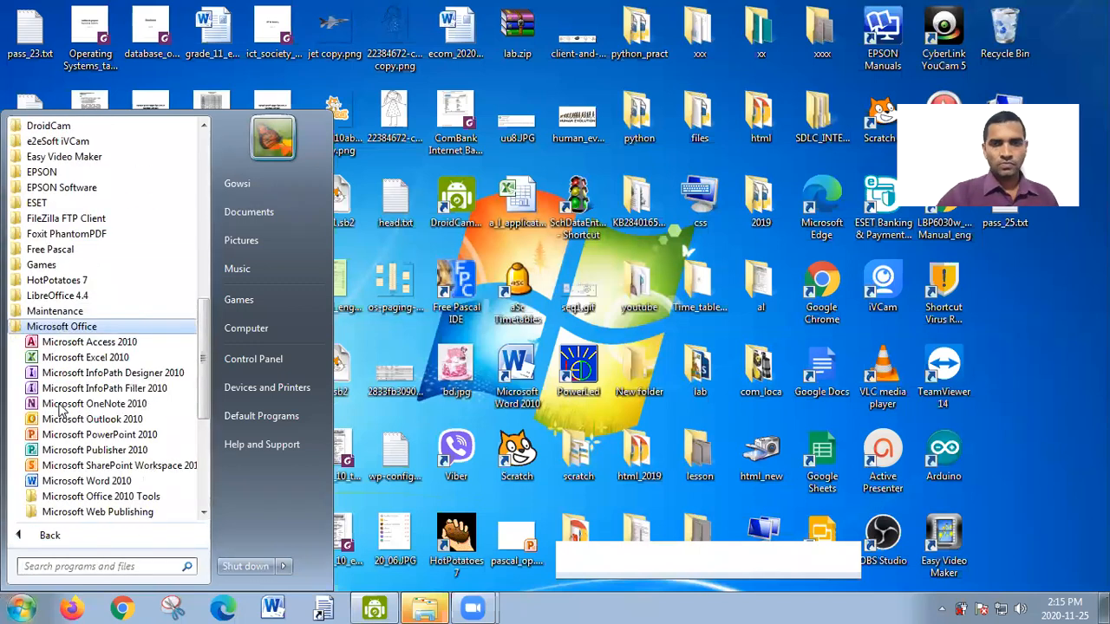
click(60, 345)
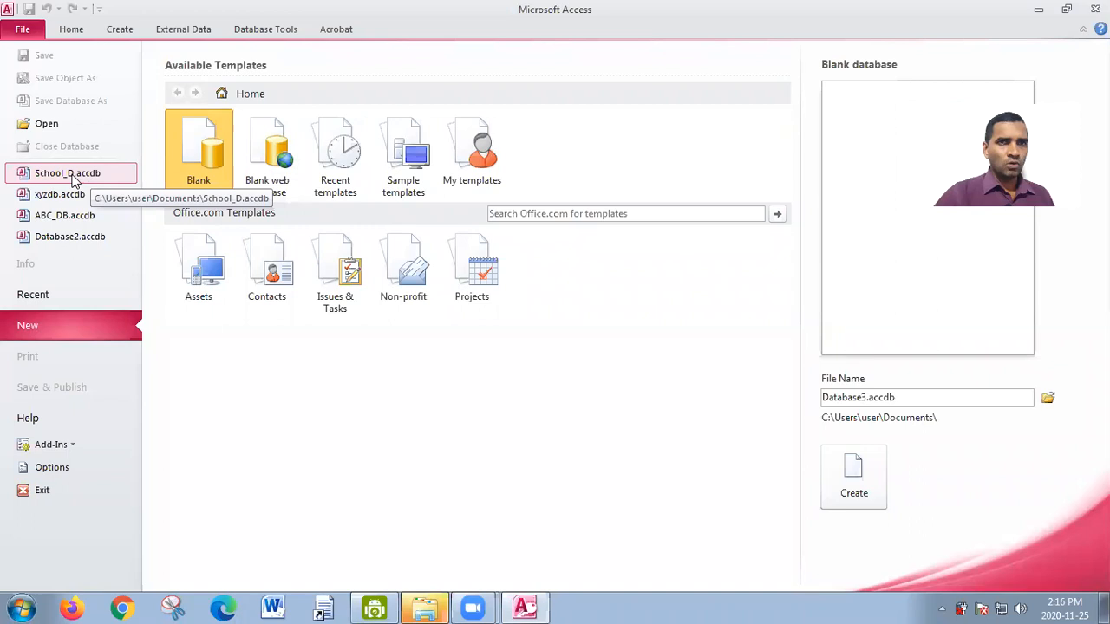
click(69, 174)
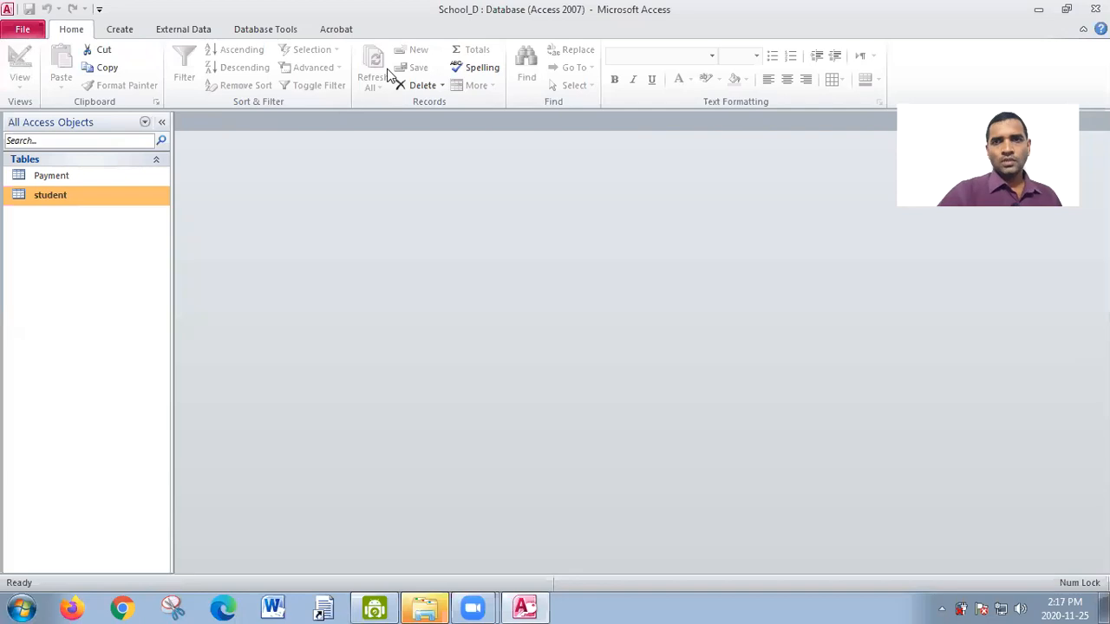
- Open the student table and switch it to Design View
double_click(62, 198)
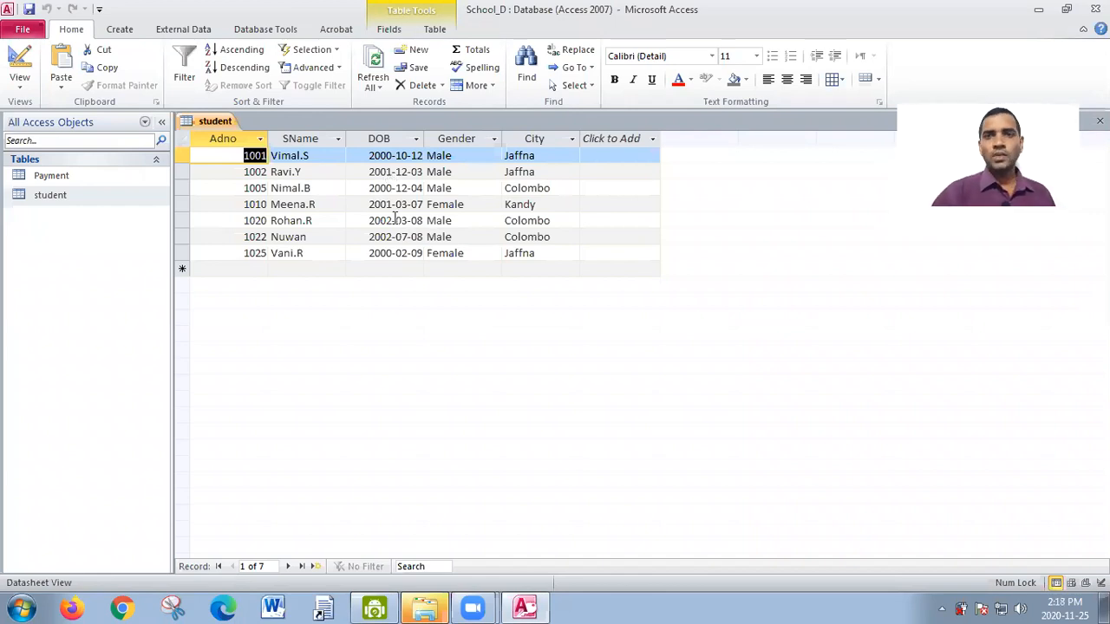
click(29, 90)
click(55, 220)
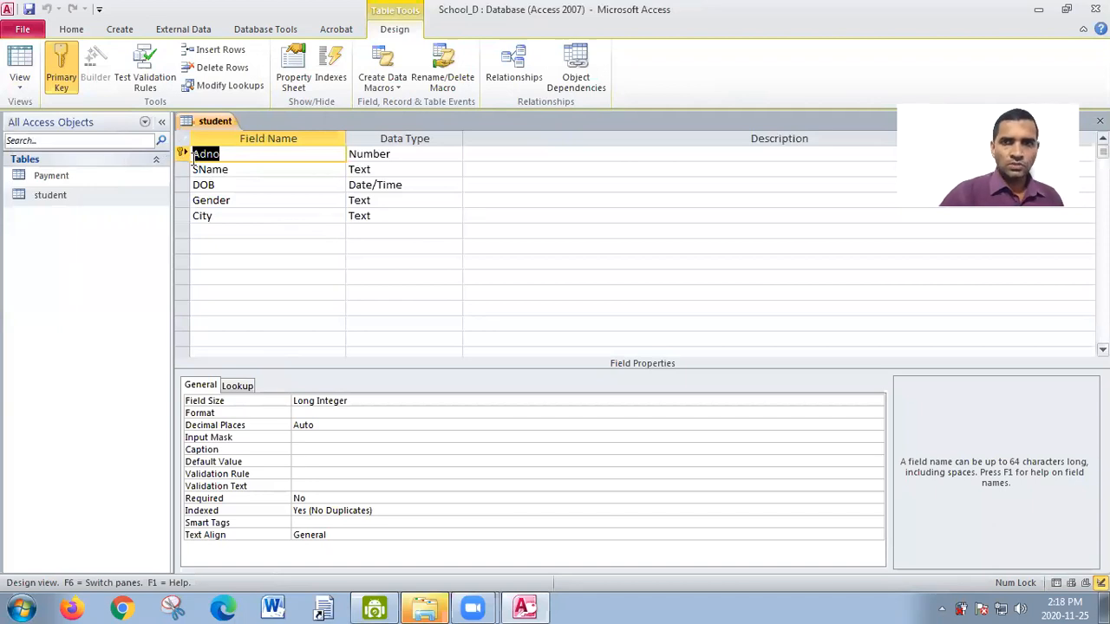
- Remove the primary key from the Adno field, set Adno as primary key again, and save the student table
click(69, 79)
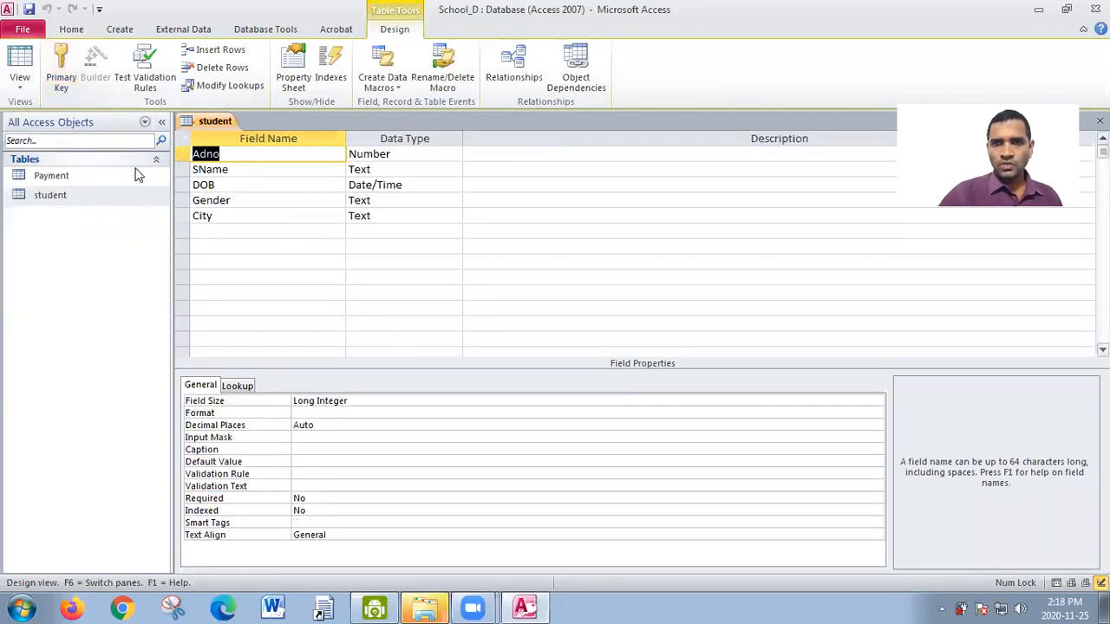
click(232, 154)
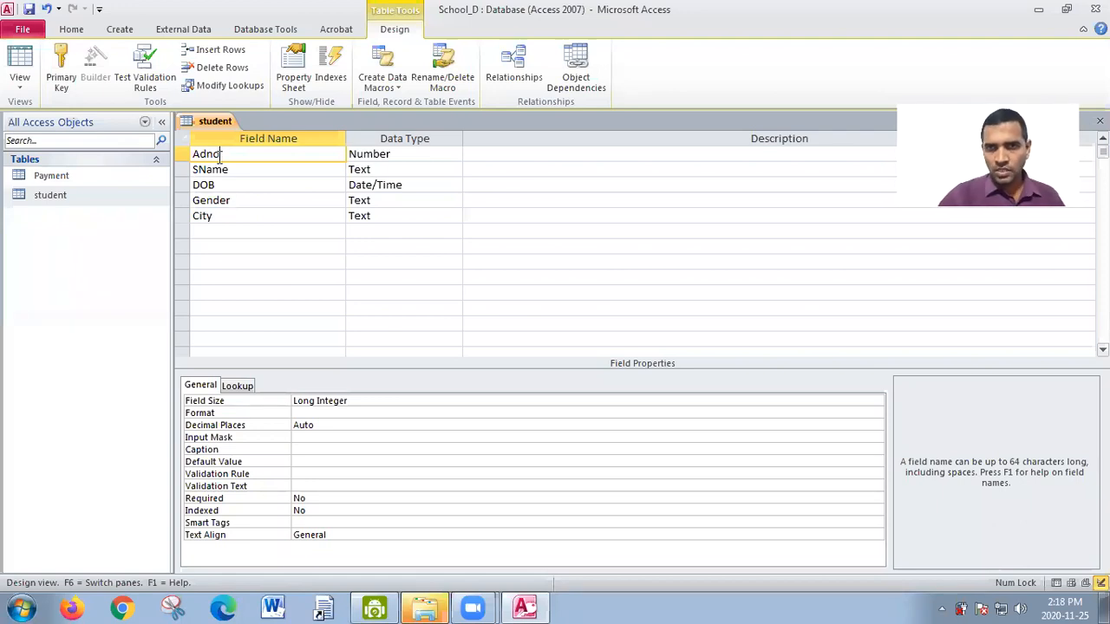
click(63, 82)
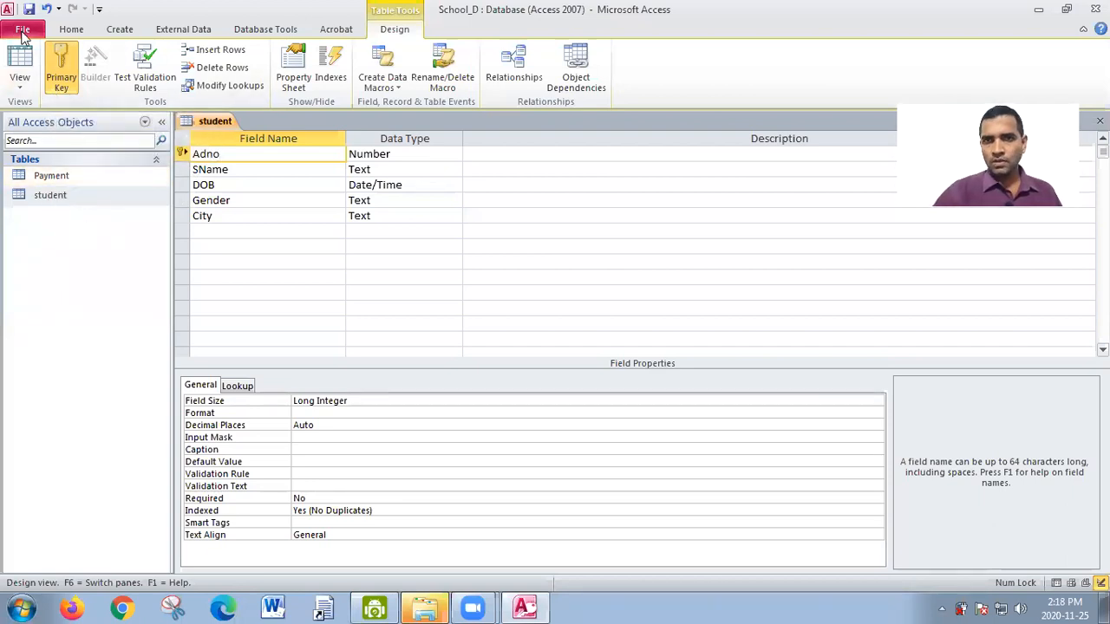
click(28, 11)
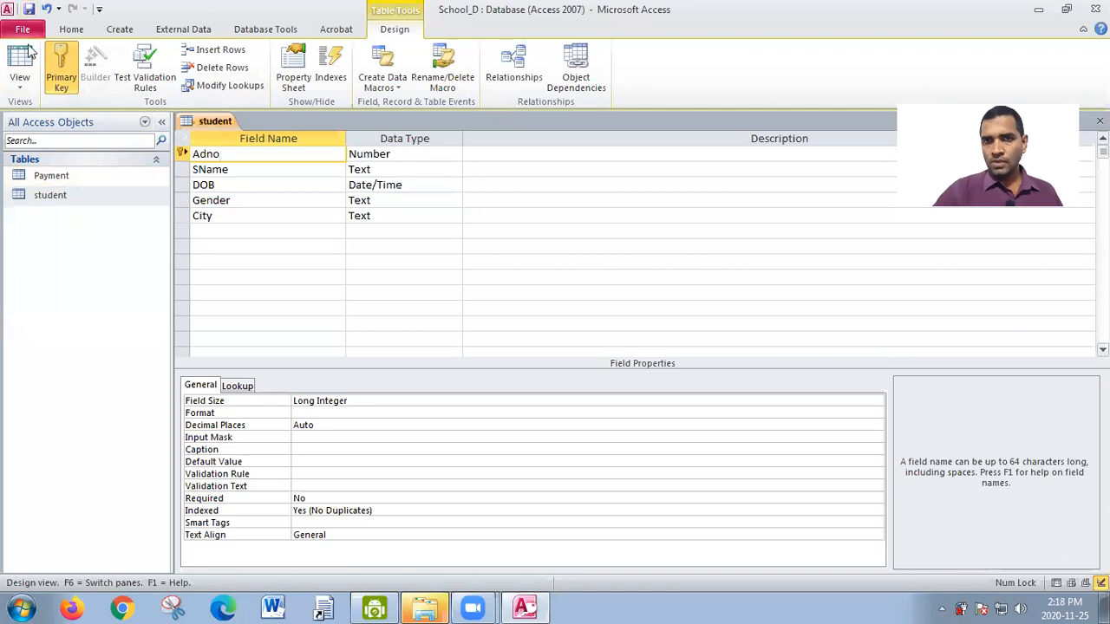
- Open the Payment table and switch it to Design View
double_click(52, 176)
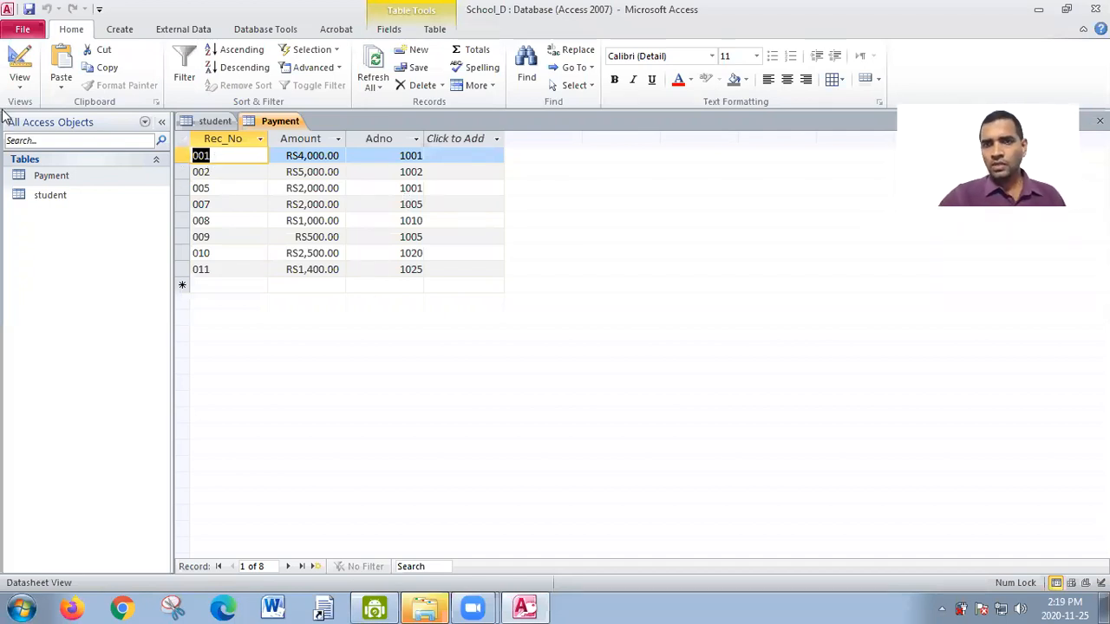
click(17, 87)
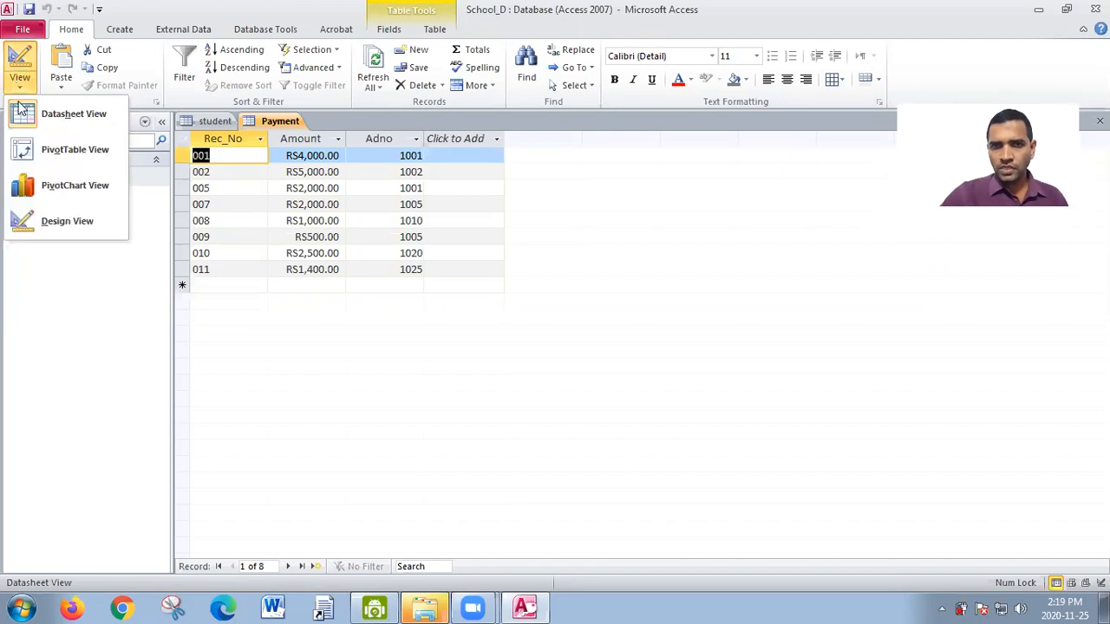
click(35, 222)
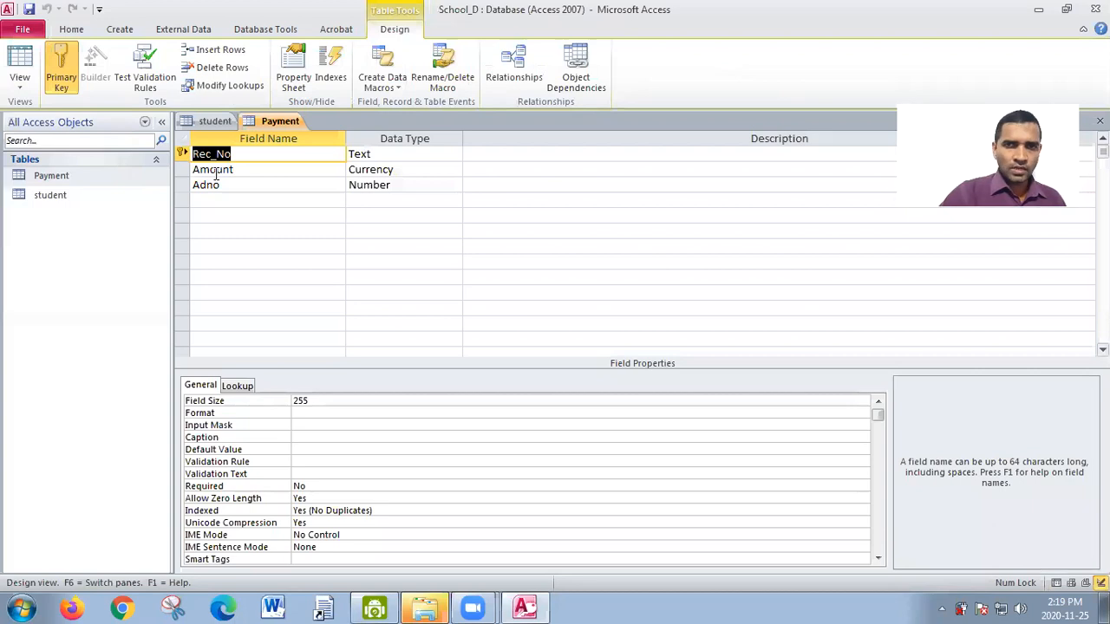
- Remove the primary key from the Rec_No field and set Rec_No as primary key again
click(63, 73)
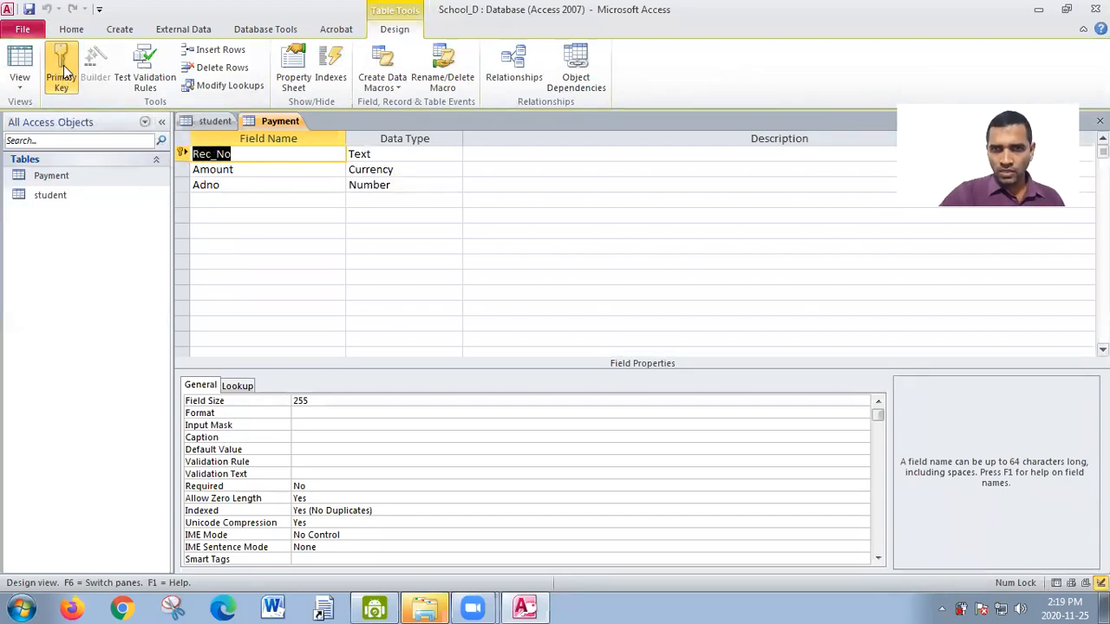
click(65, 67)
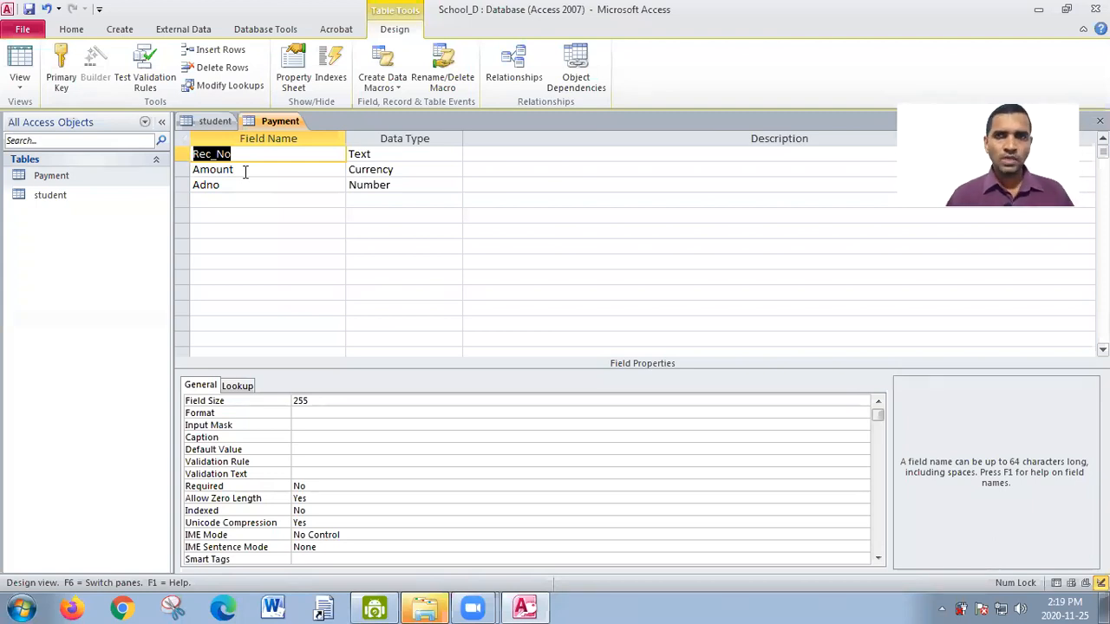
click(61, 68)
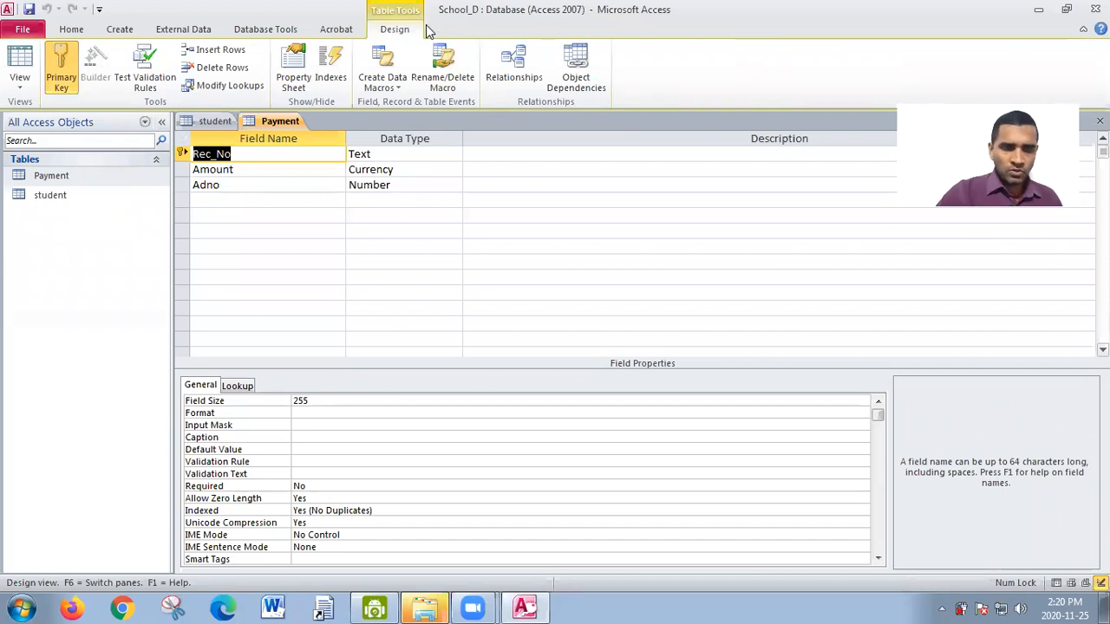
- Create a new table in Design View and add a Subid field with the Number data type
click(127, 32)
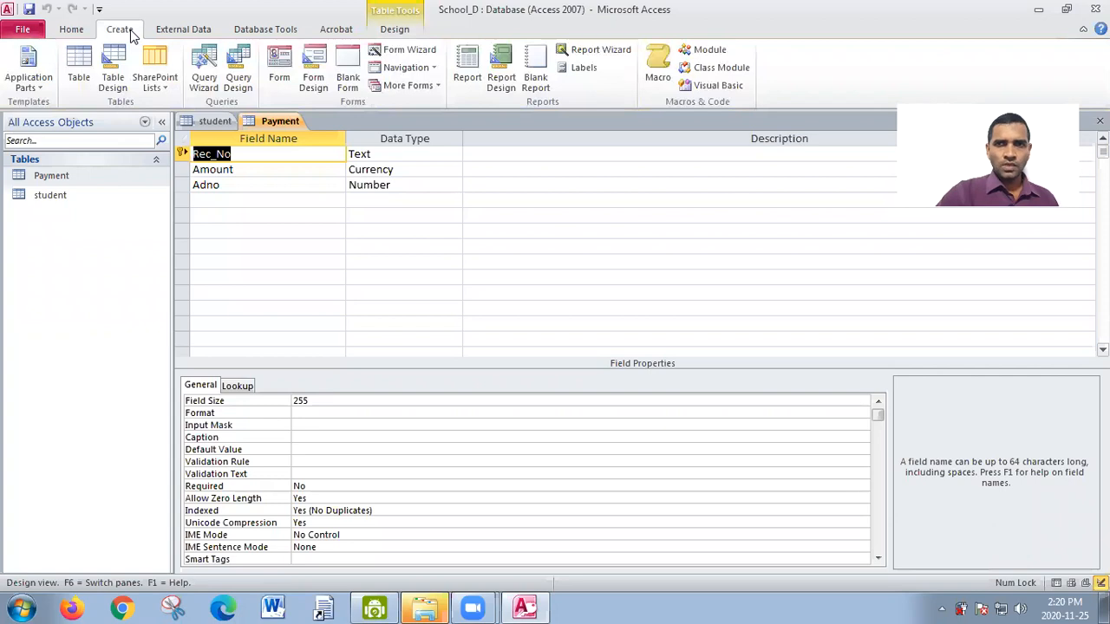
click(114, 82)
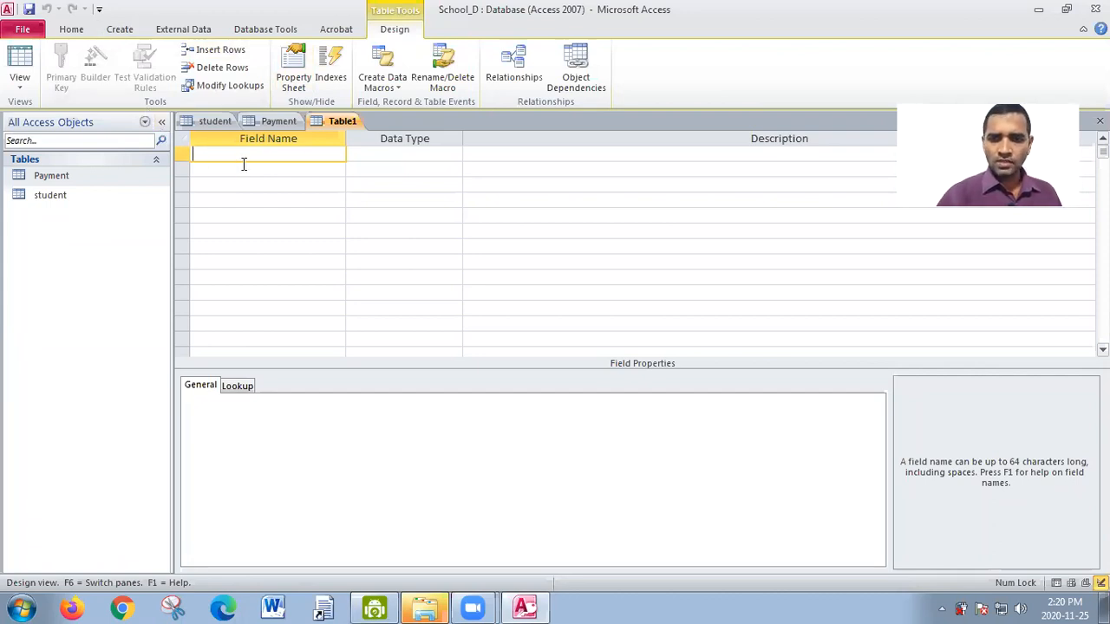
text(S)
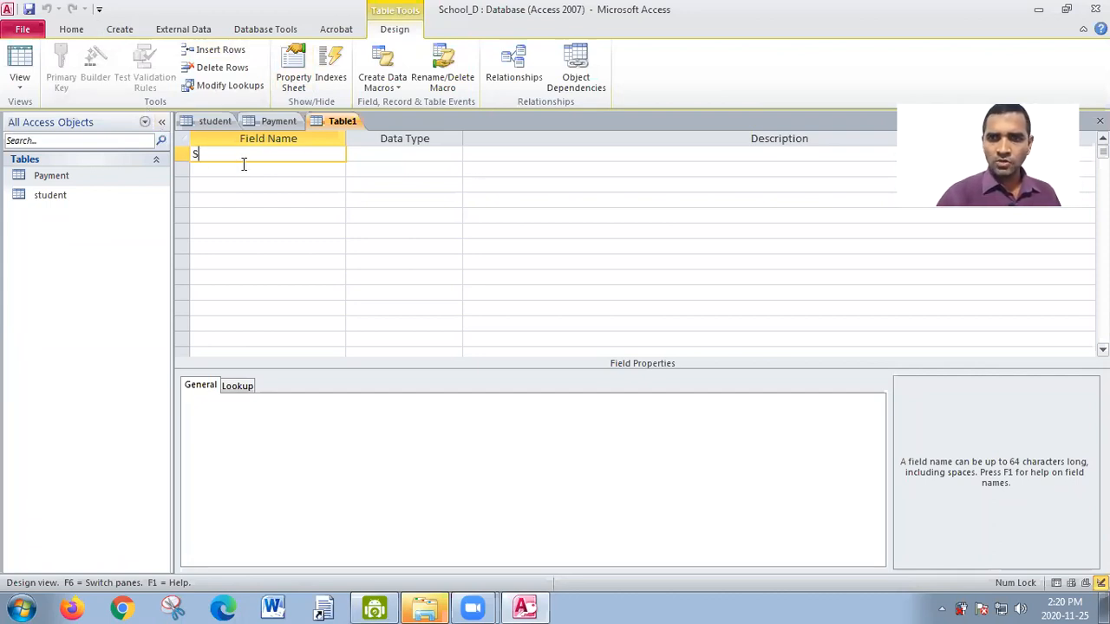
text(ubid)
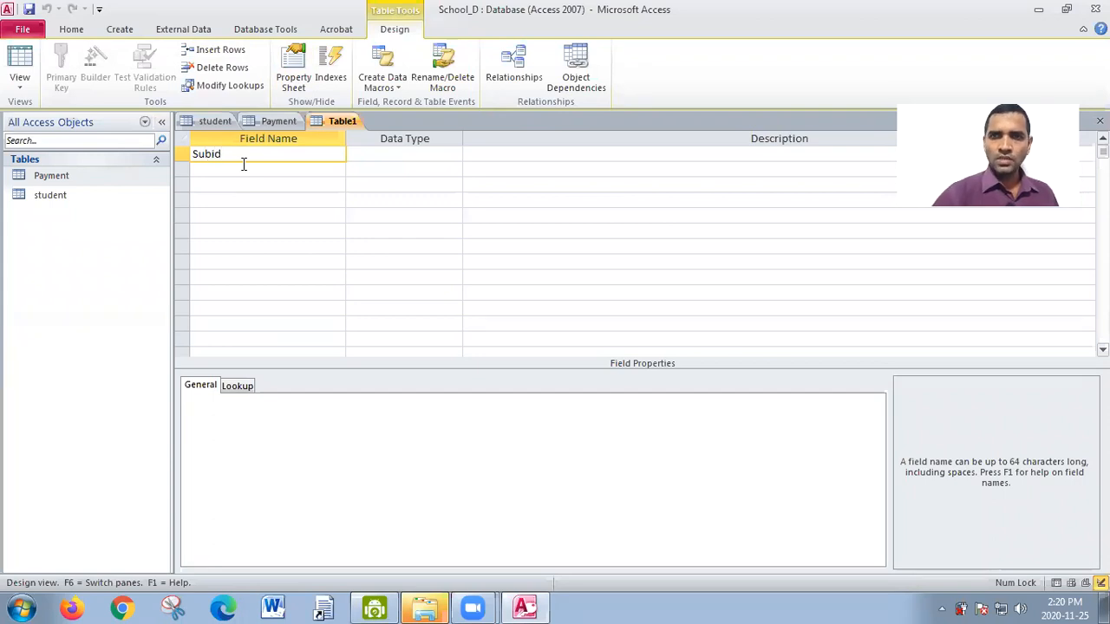
click(430, 157)
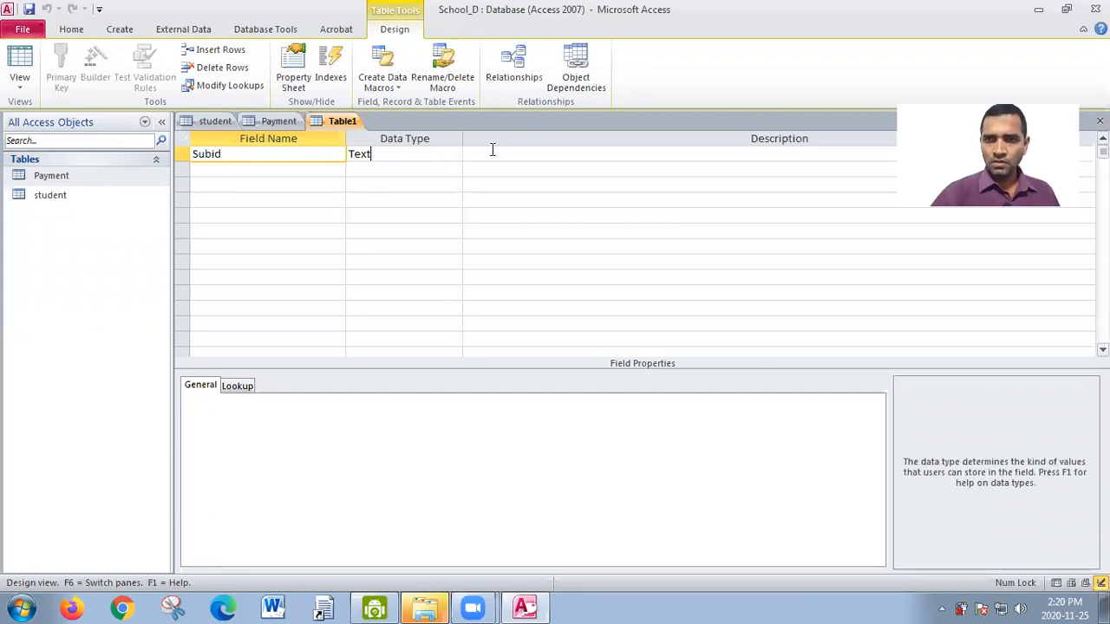
click(455, 155)
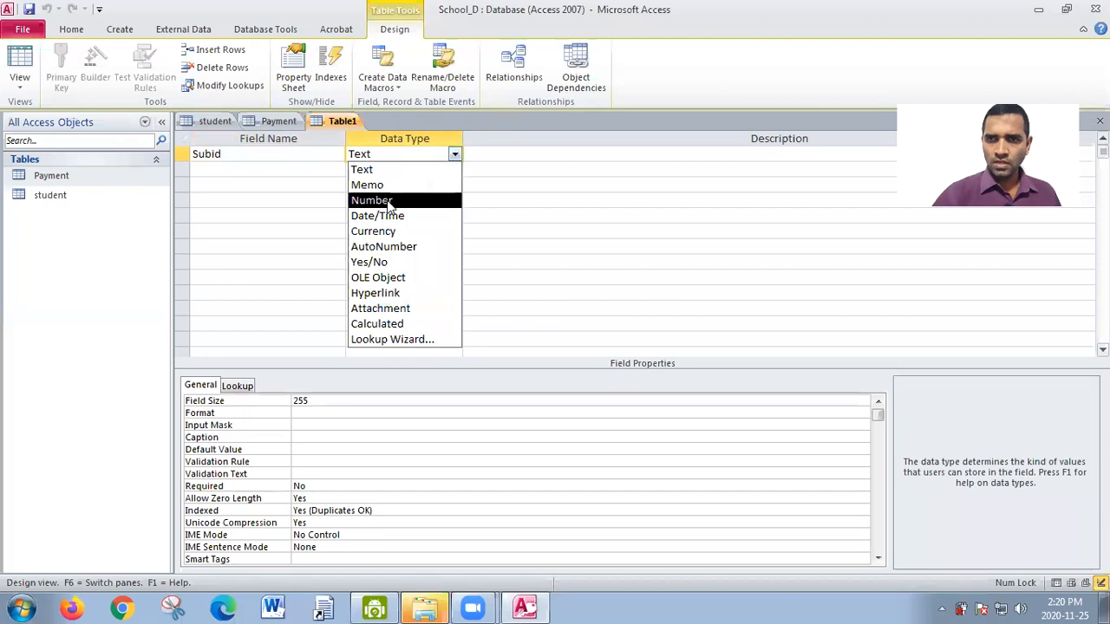
click(390, 200)
- Add a second field named Subname with the Text data type
click(223, 170)
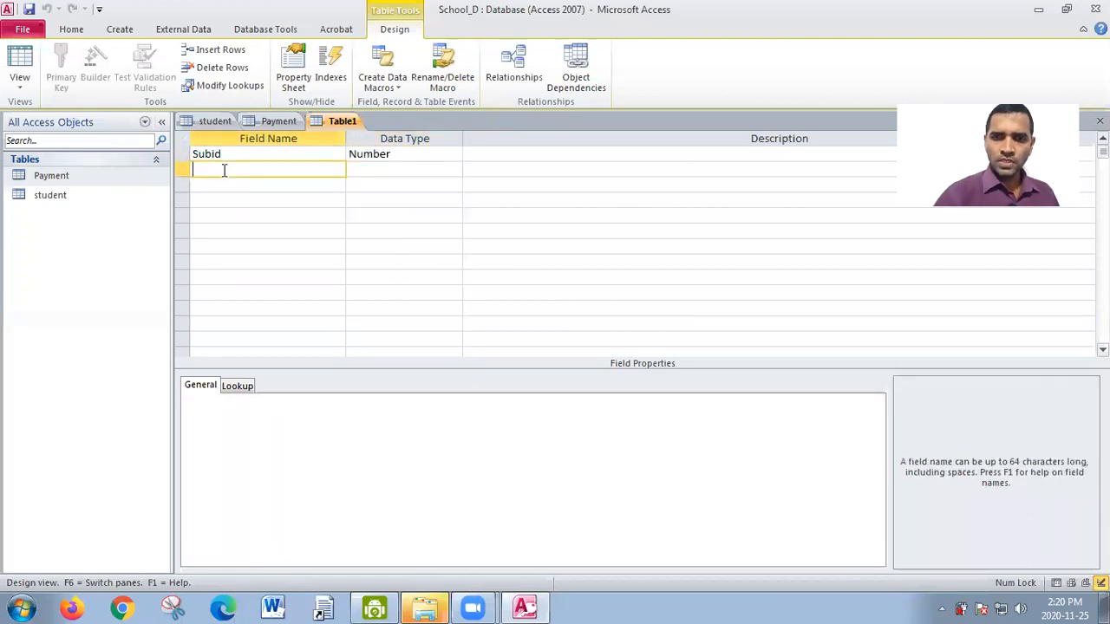
text(su)
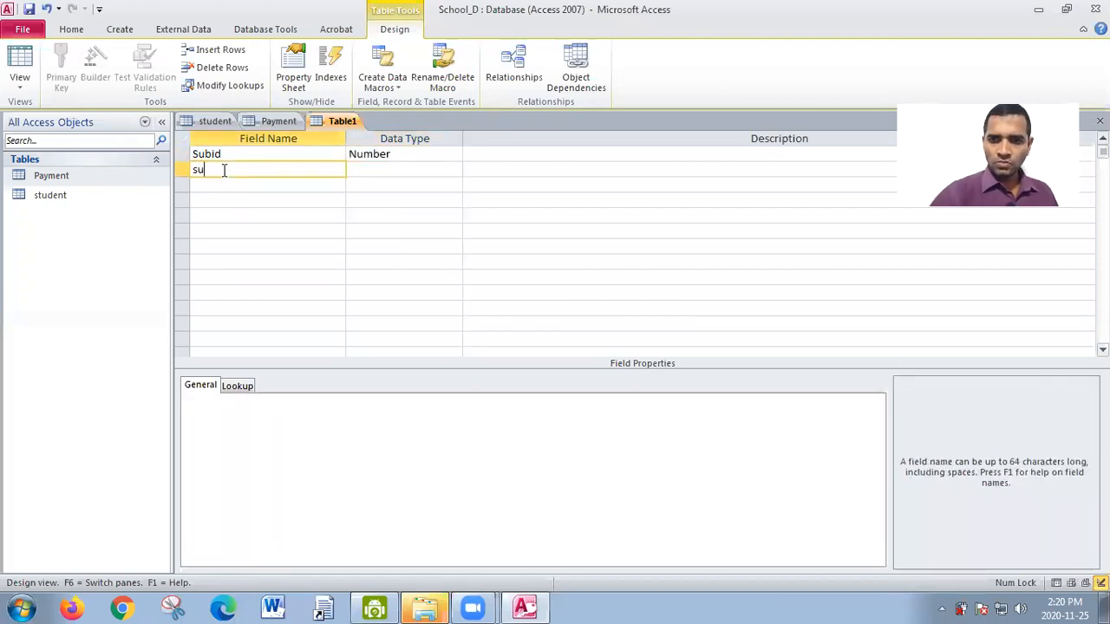
key(BackSpace)
key(BackSpace)
text(Subn)
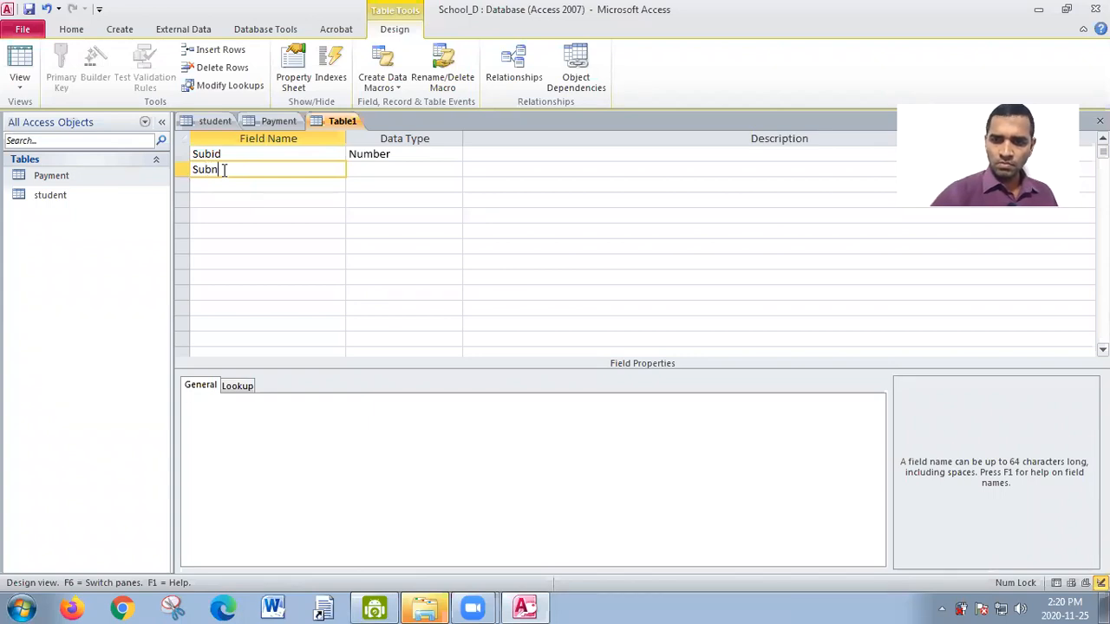
text(ame)
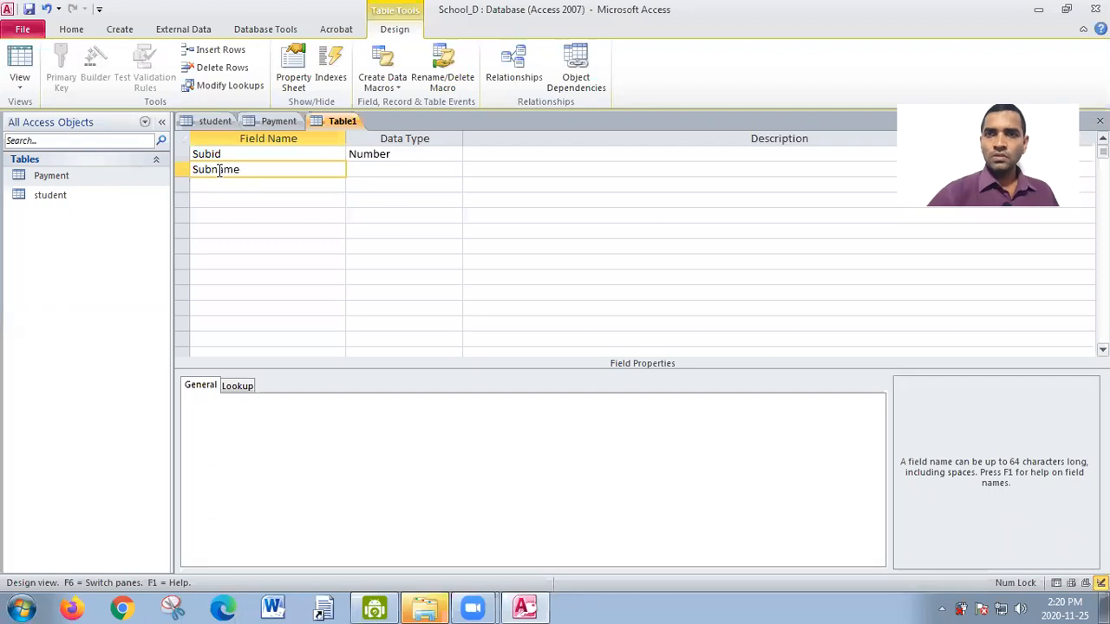
click(425, 174)
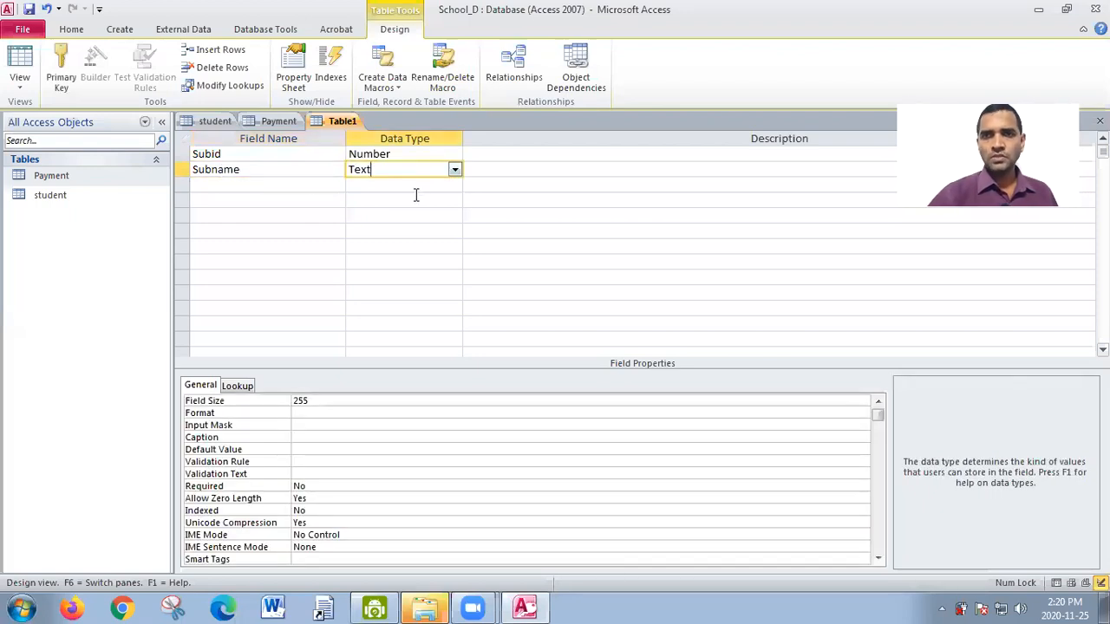
- Switch the new table to Datasheet View, saving it as subject without creating a primary key
click(25, 87)
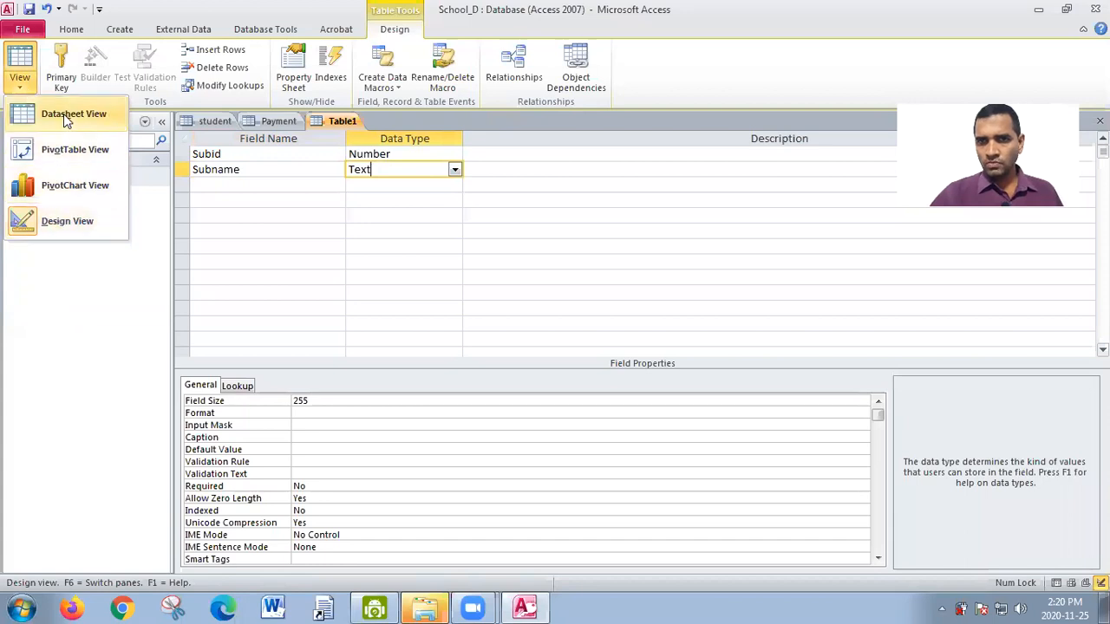
click(64, 114)
click(524, 348)
text(subject)
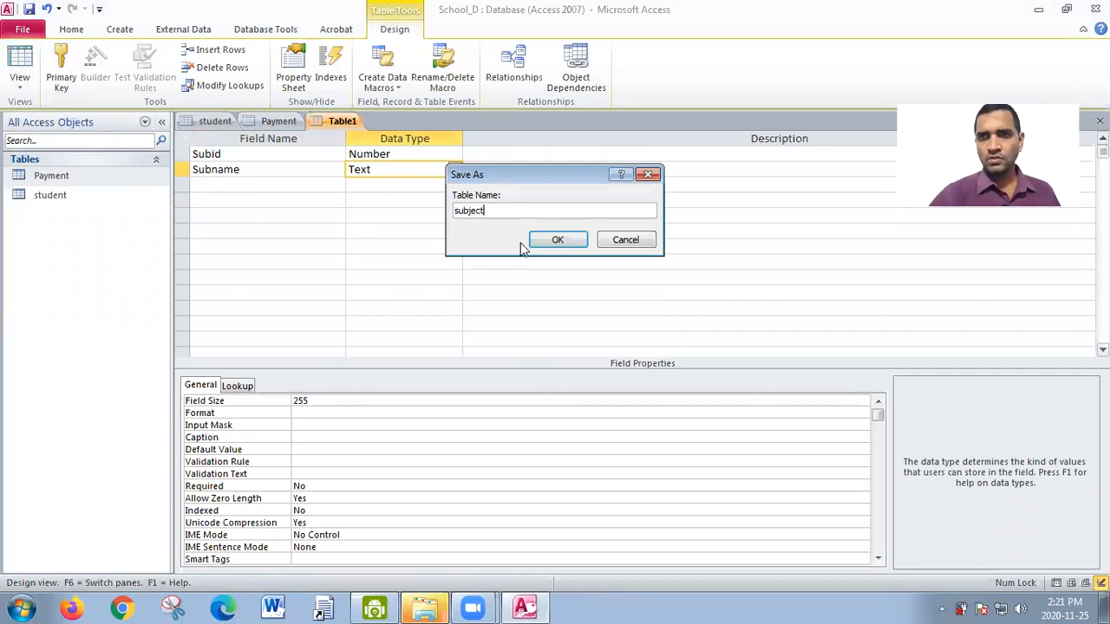
click(542, 241)
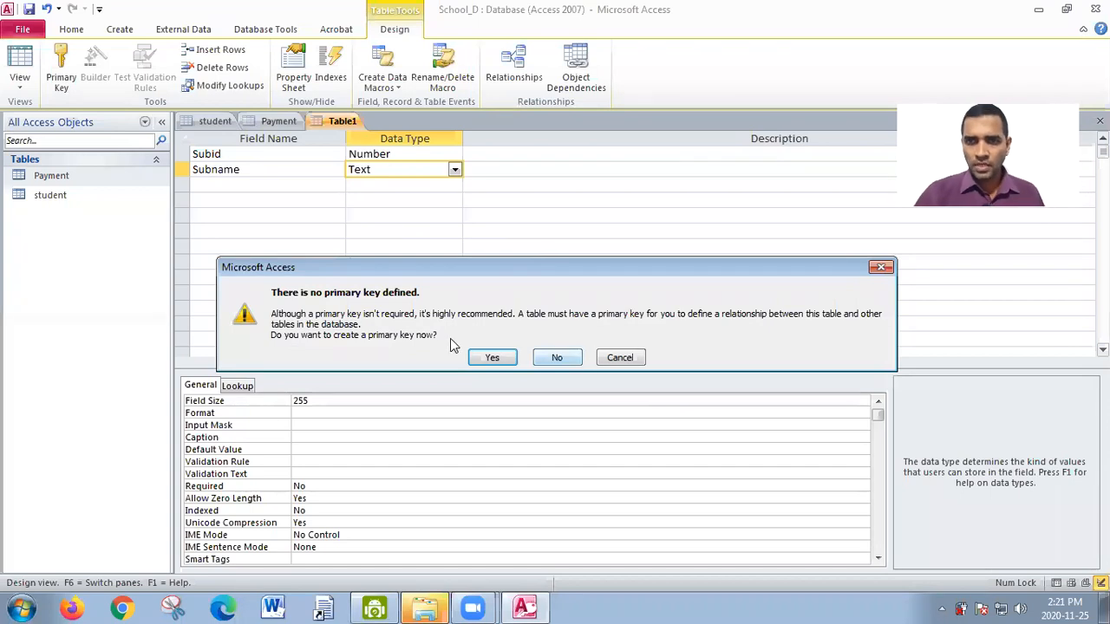
click(558, 358)
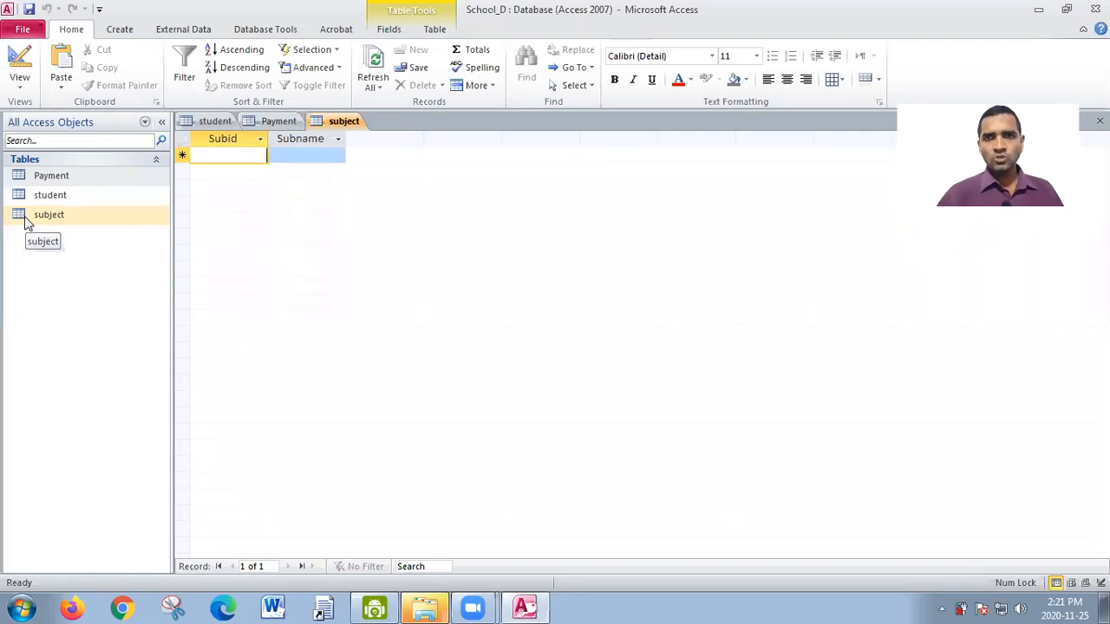
- Close all the open tables
click(120, 29)
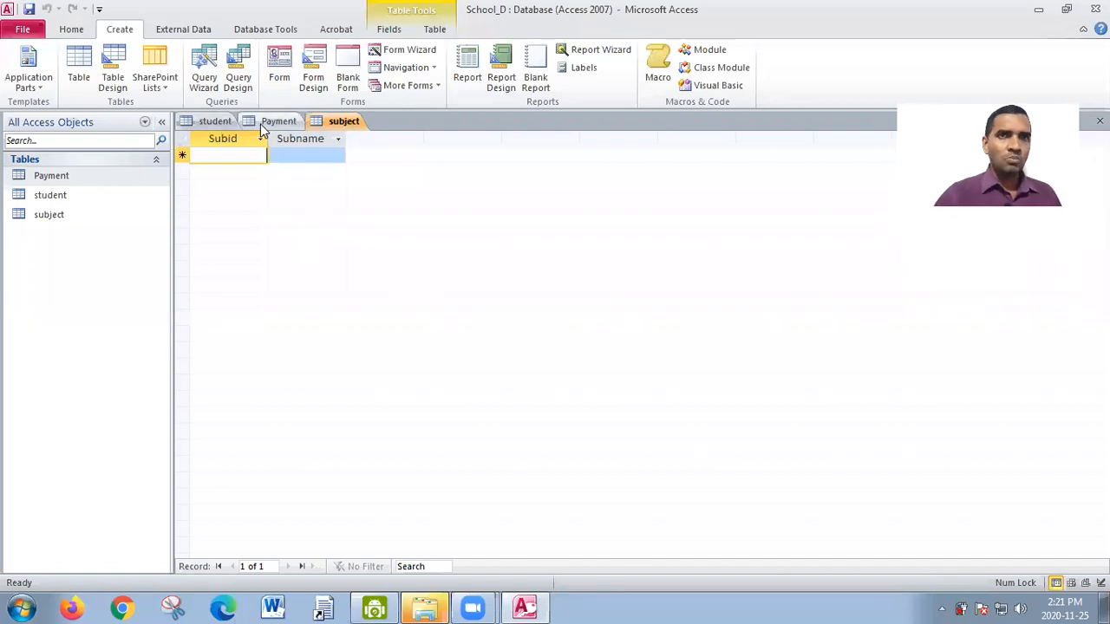
right_click(340, 119)
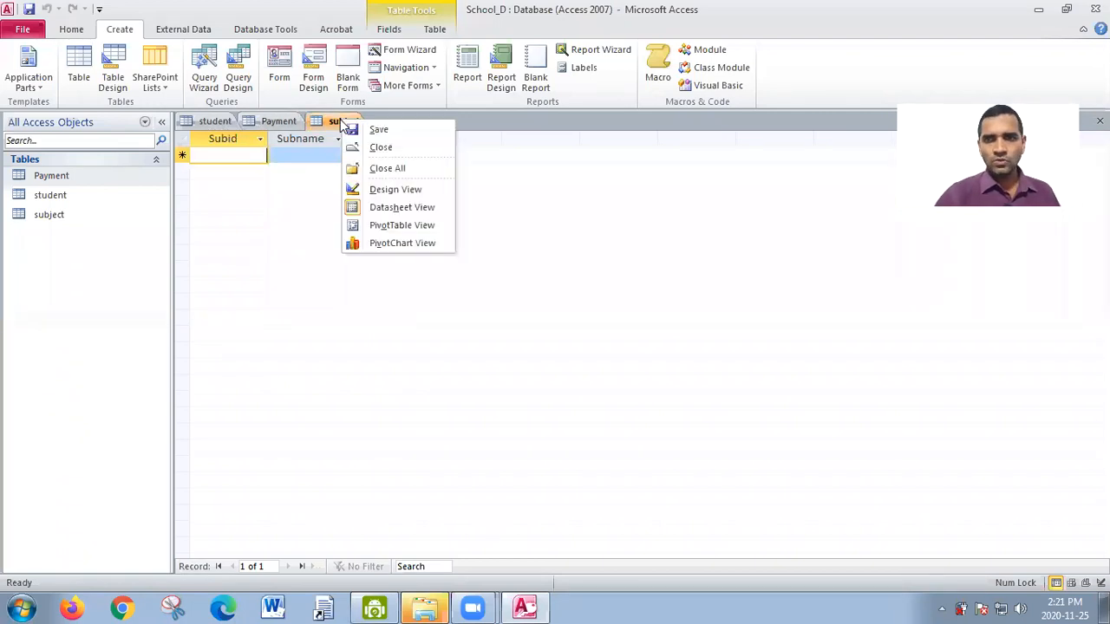
click(379, 168)
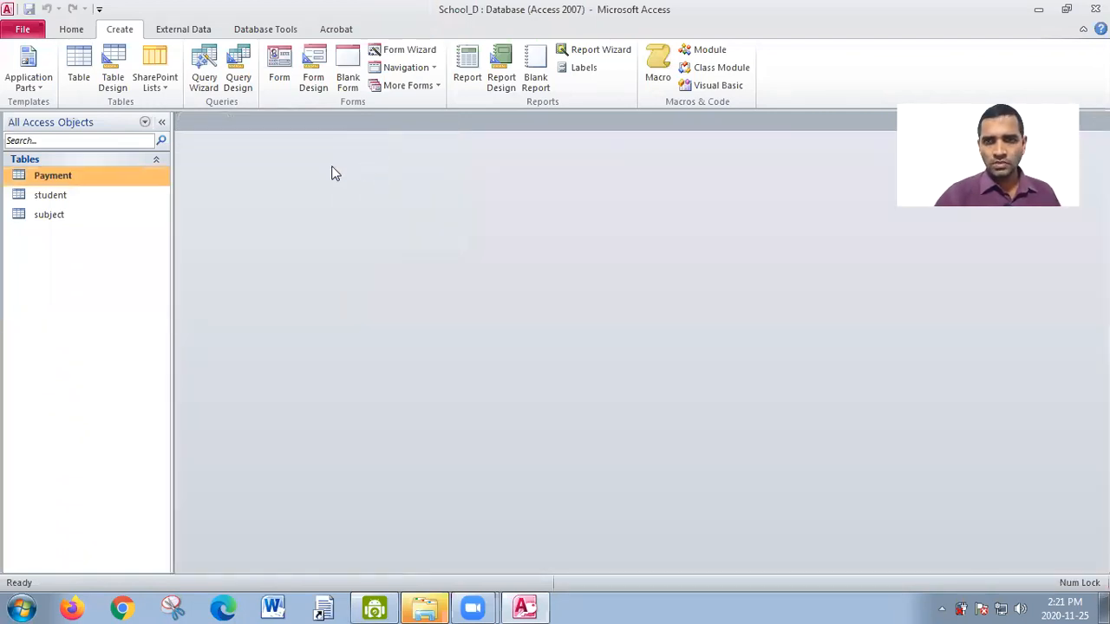
- Delete the subject table from the database
click(48, 217)
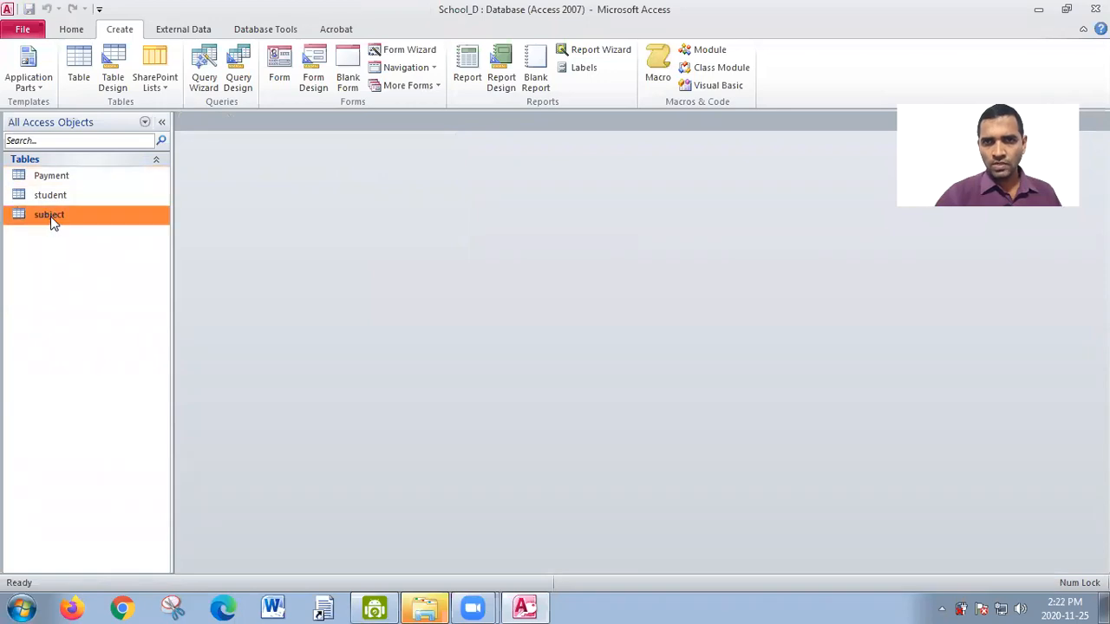
right_click(51, 216)
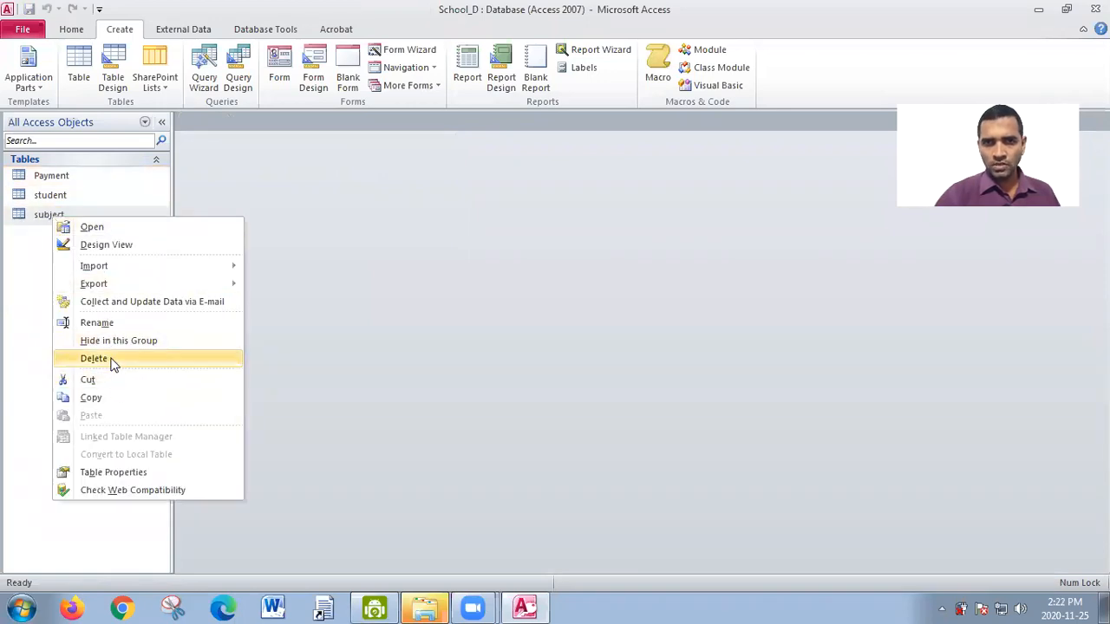
click(111, 361)
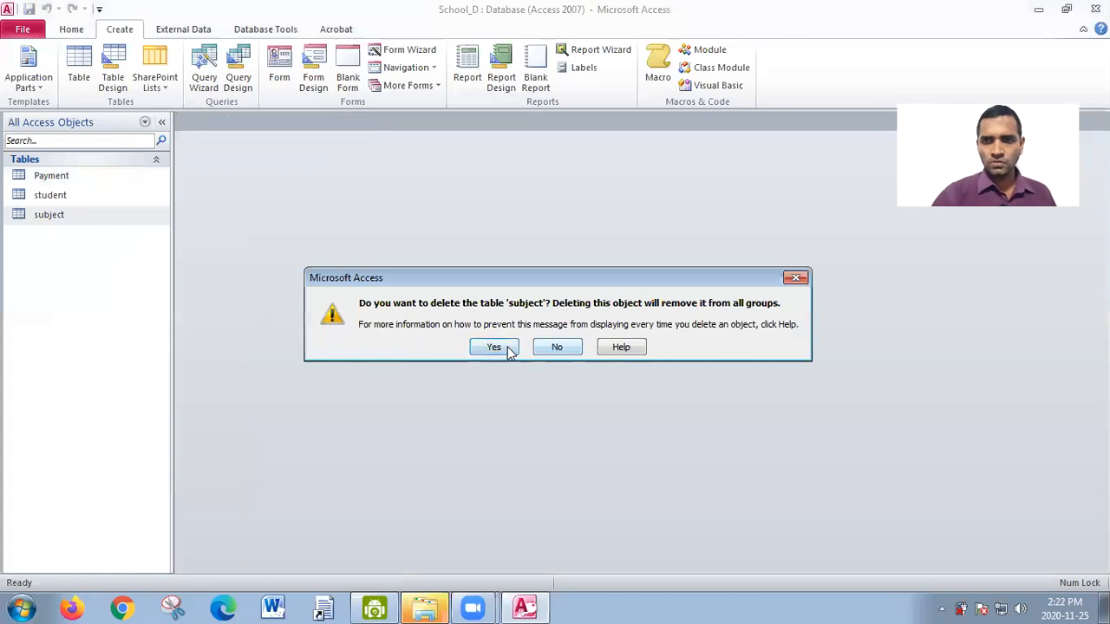
click(490, 347)
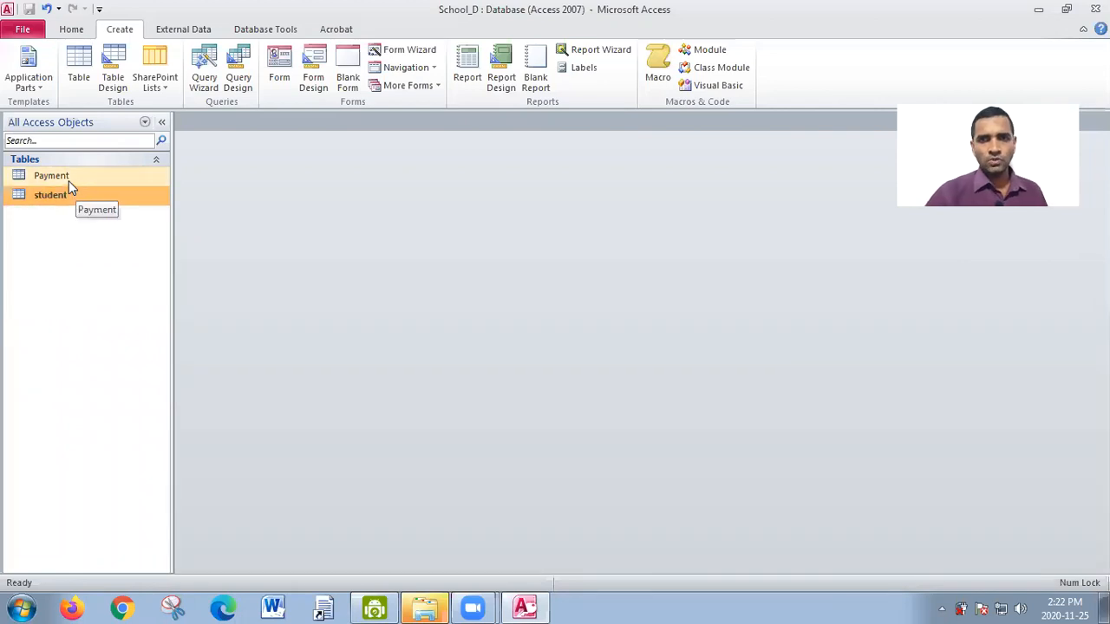
- Open the Payment and student tables to view their records
click(68, 180)
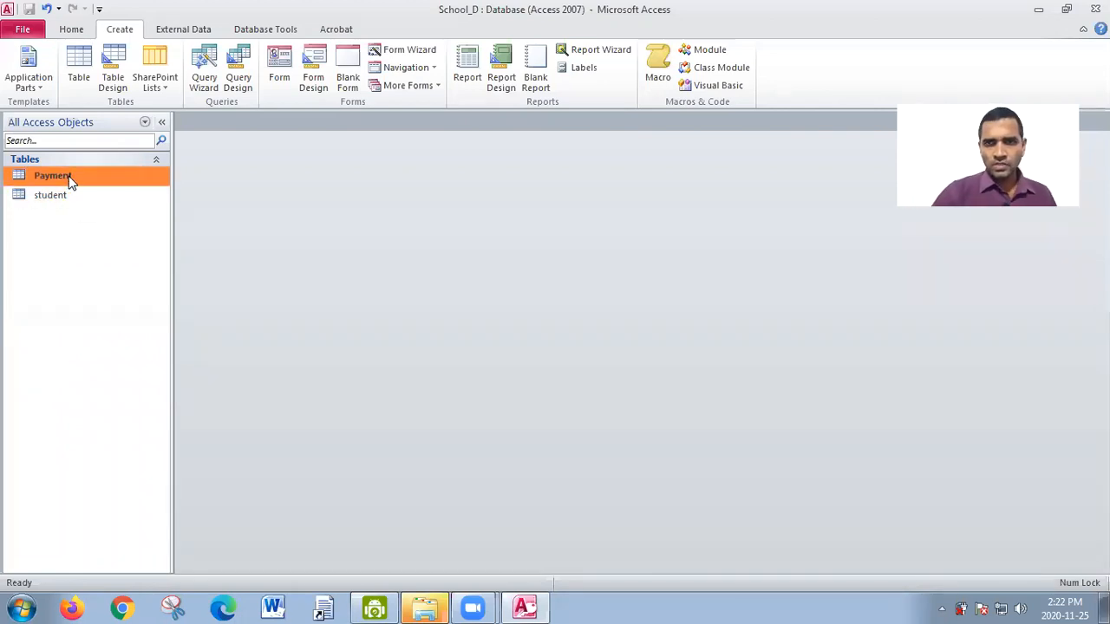
double_click(69, 180)
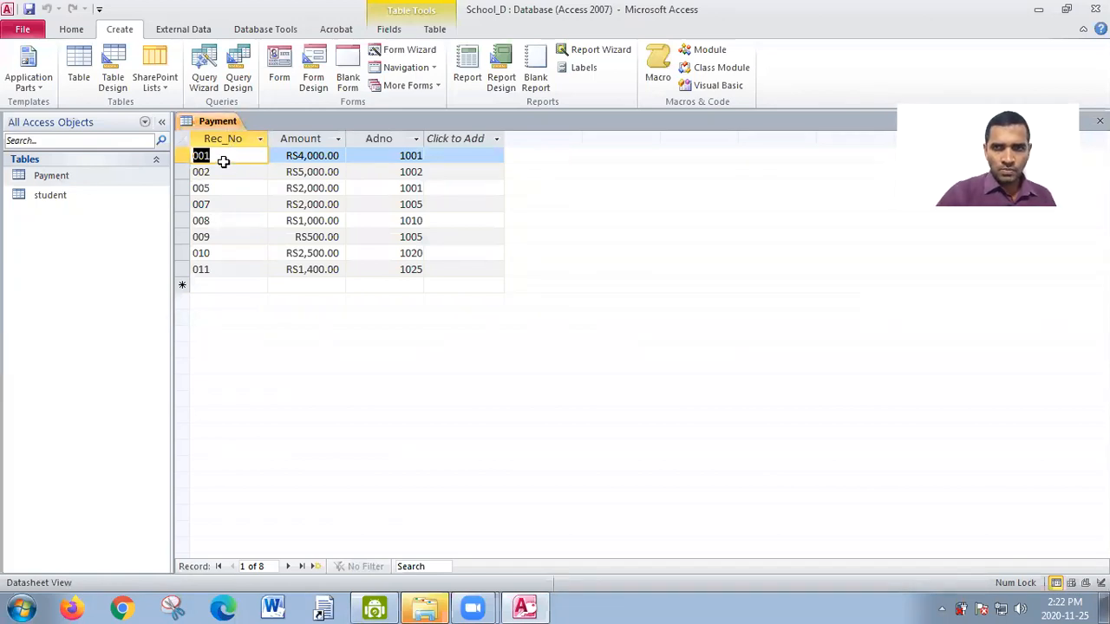
double_click(59, 200)
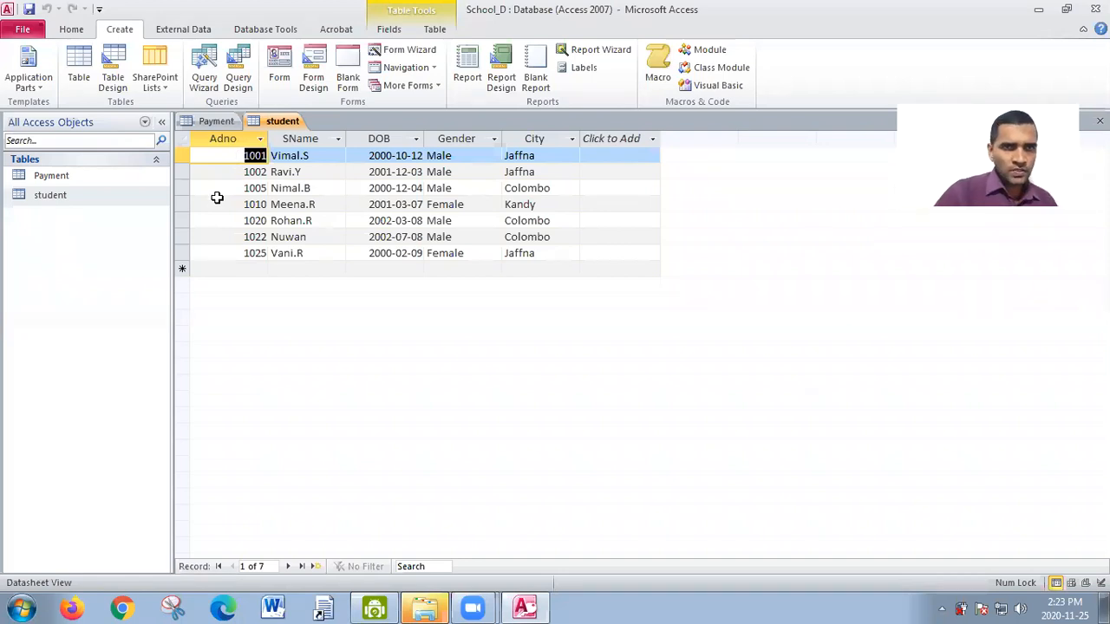
- Check the student table's fields and primary key in Design View, and return to Datasheet View
click(436, 31)
click(375, 32)
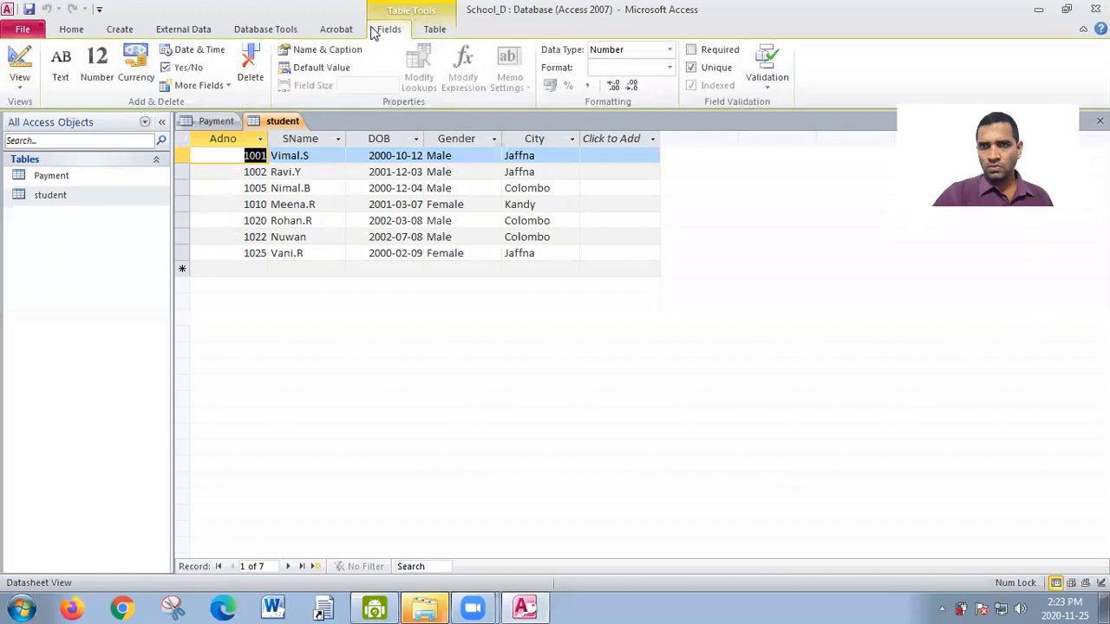
click(20, 80)
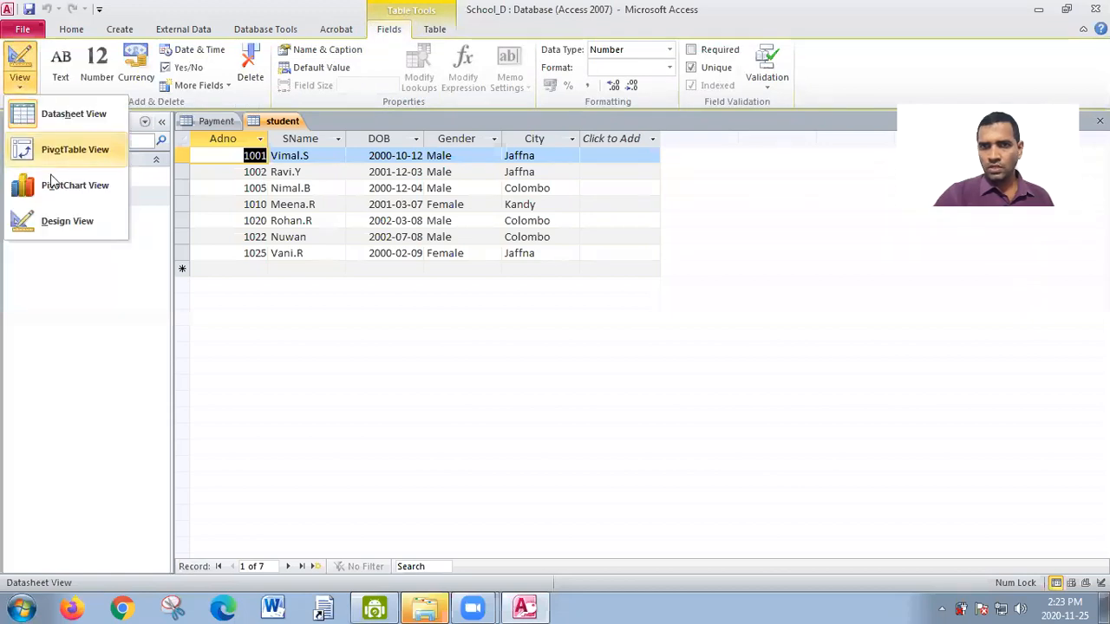
click(68, 223)
click(28, 91)
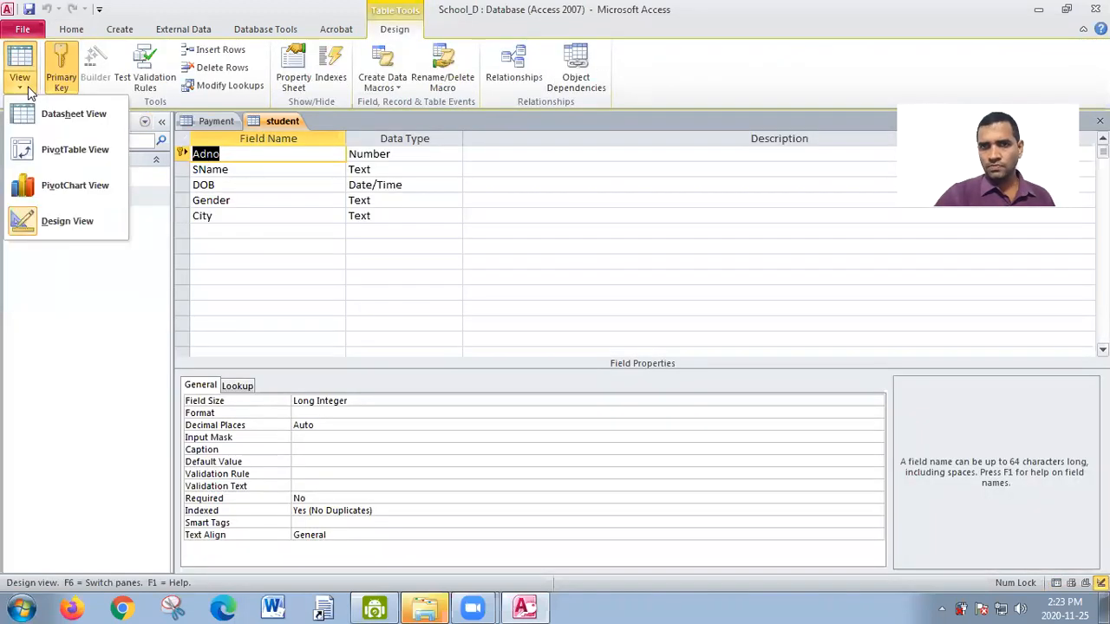
click(82, 115)
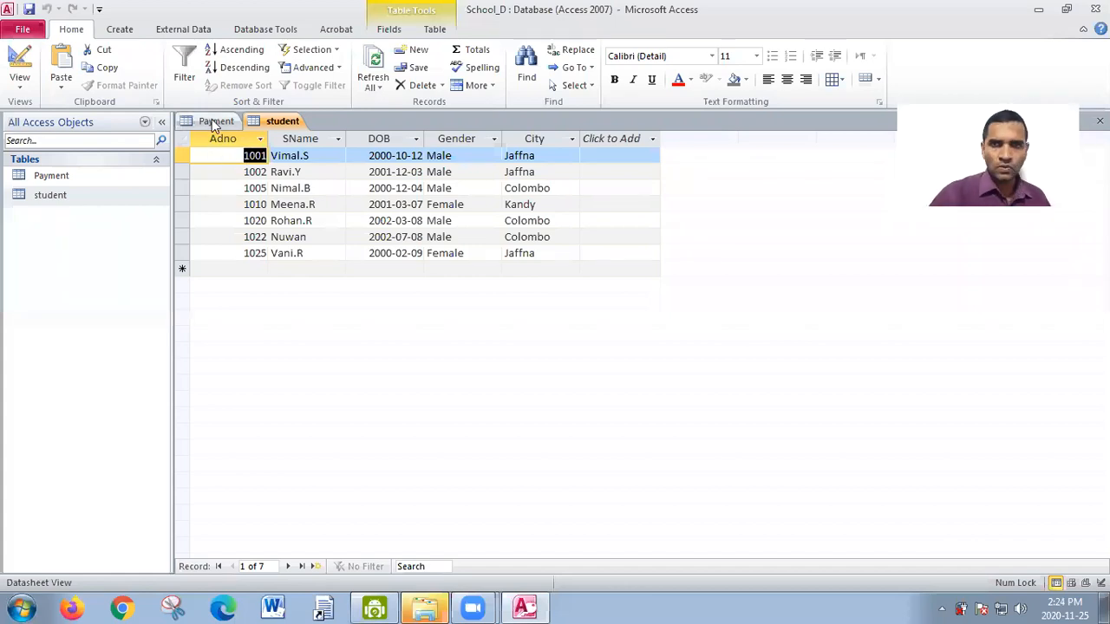
- Compare the Adno fields of the Payment and student tables
click(213, 121)
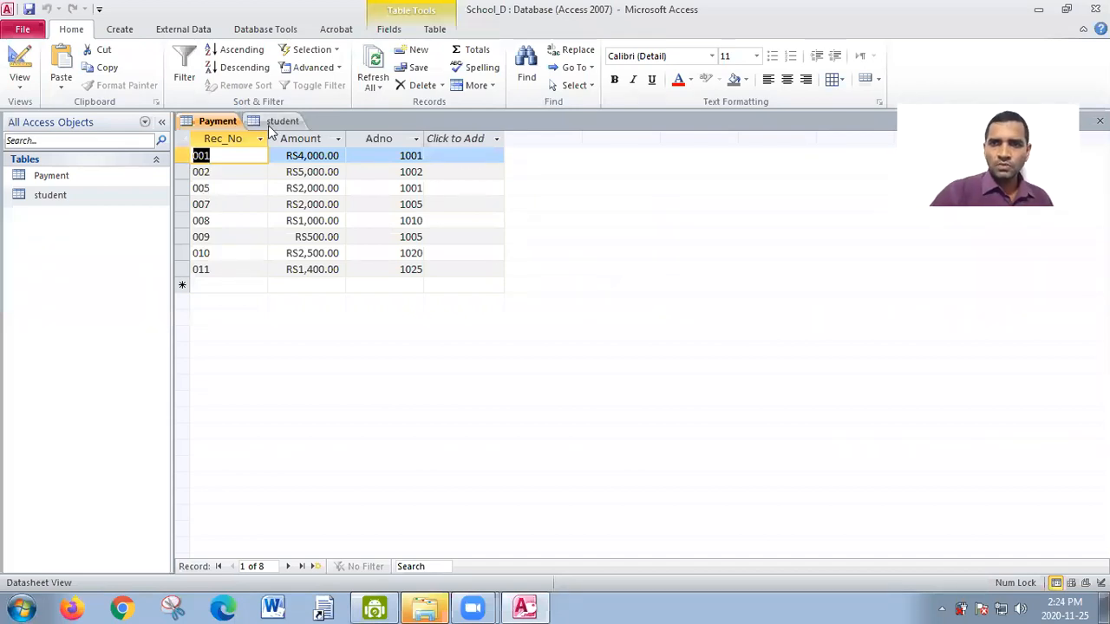
click(285, 120)
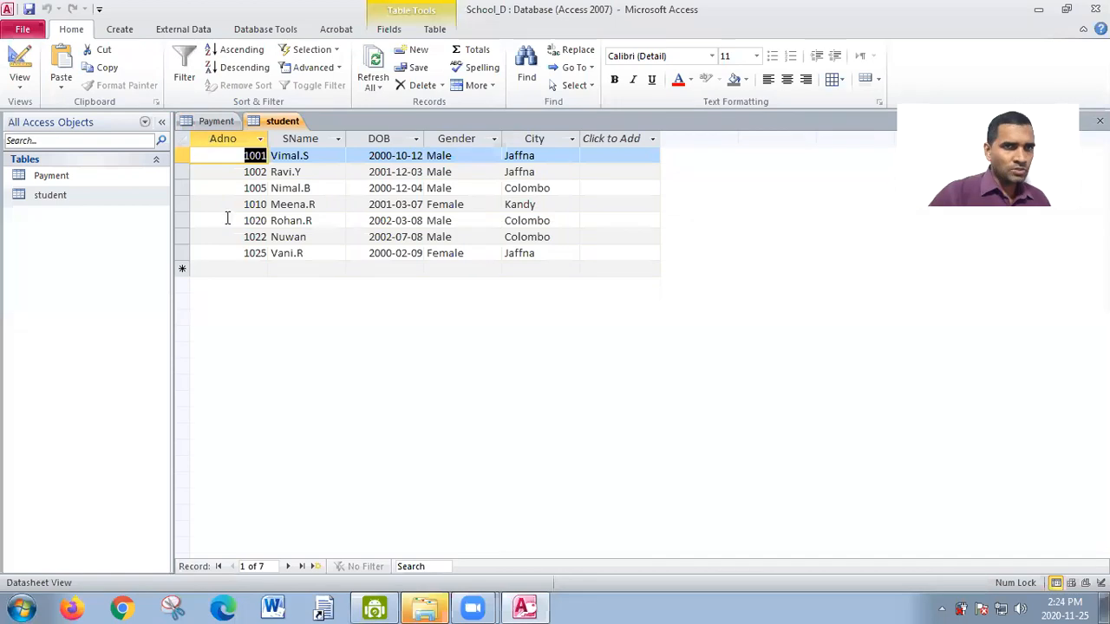
click(209, 121)
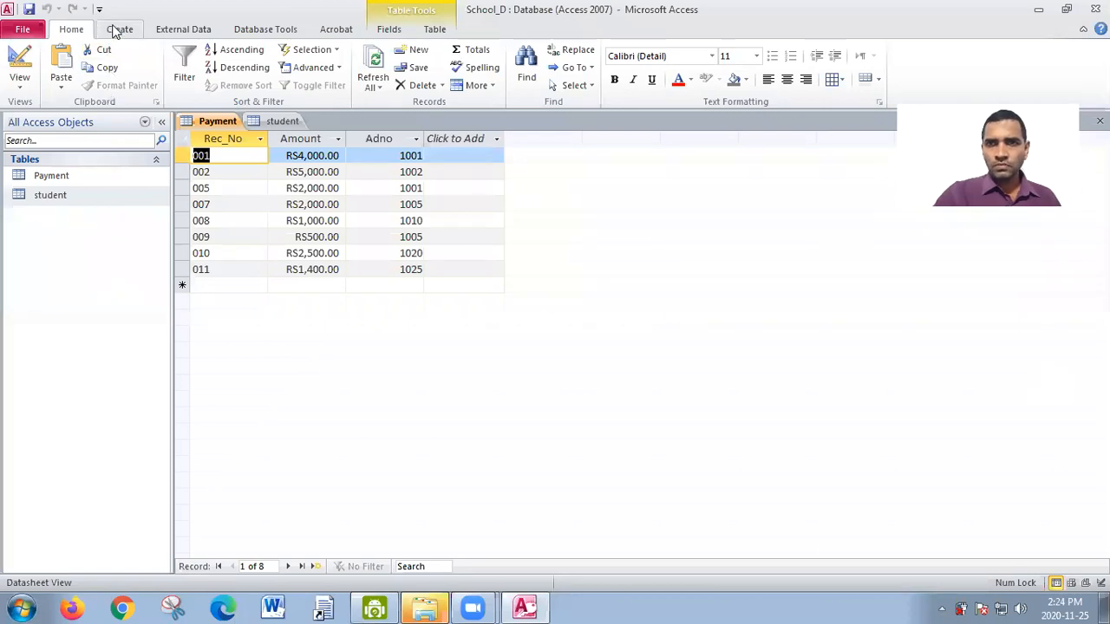
- Open the Relationships window and close the open Payment and student tables
click(247, 32)
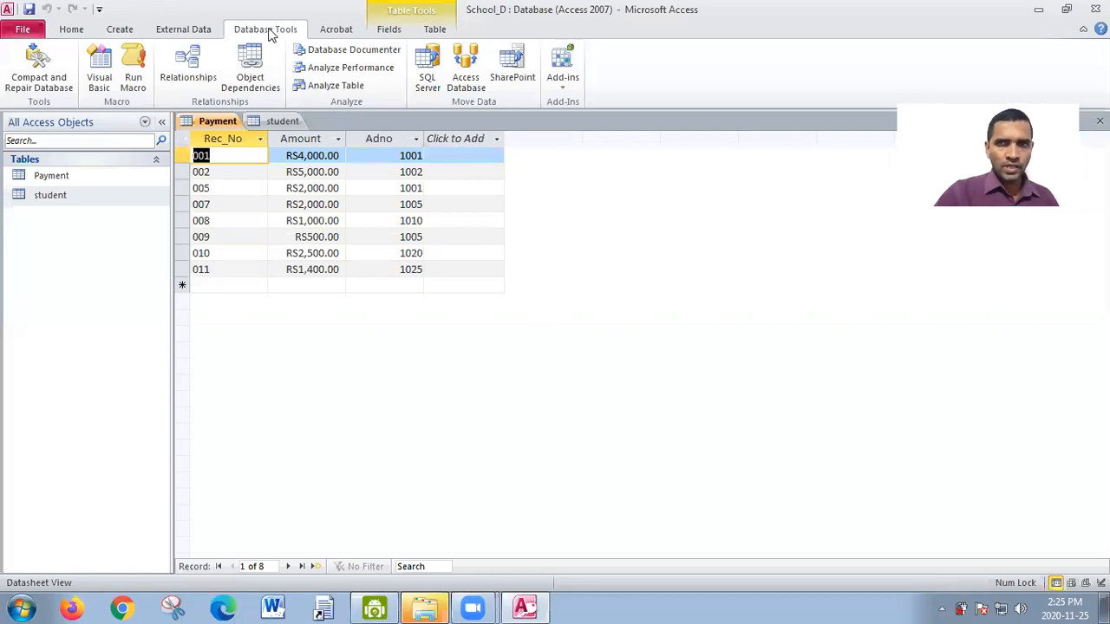
click(202, 66)
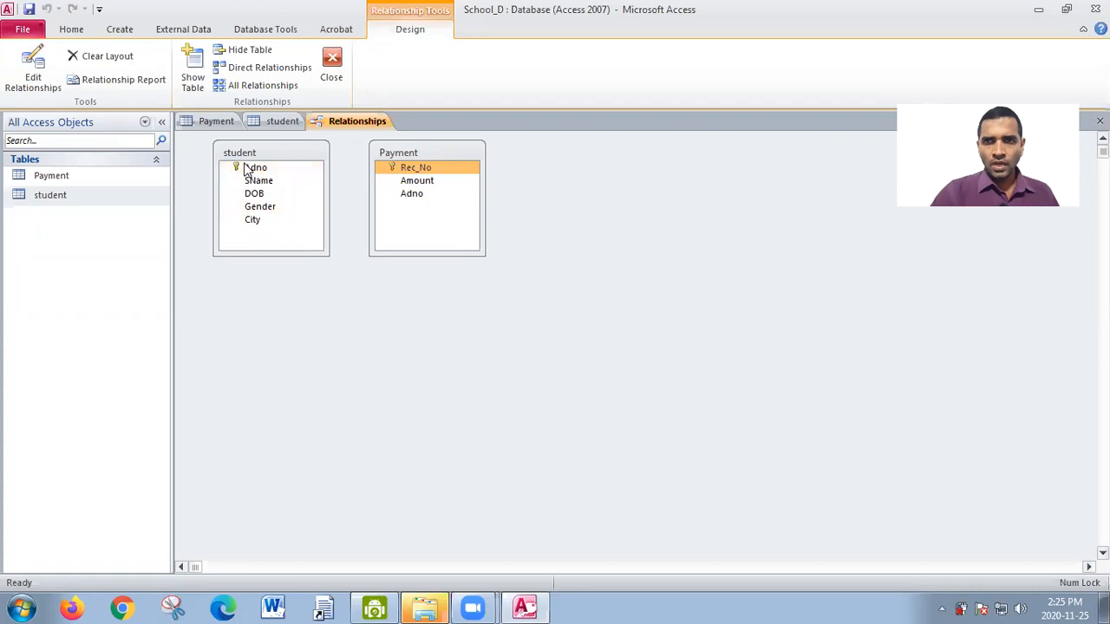
click(218, 120)
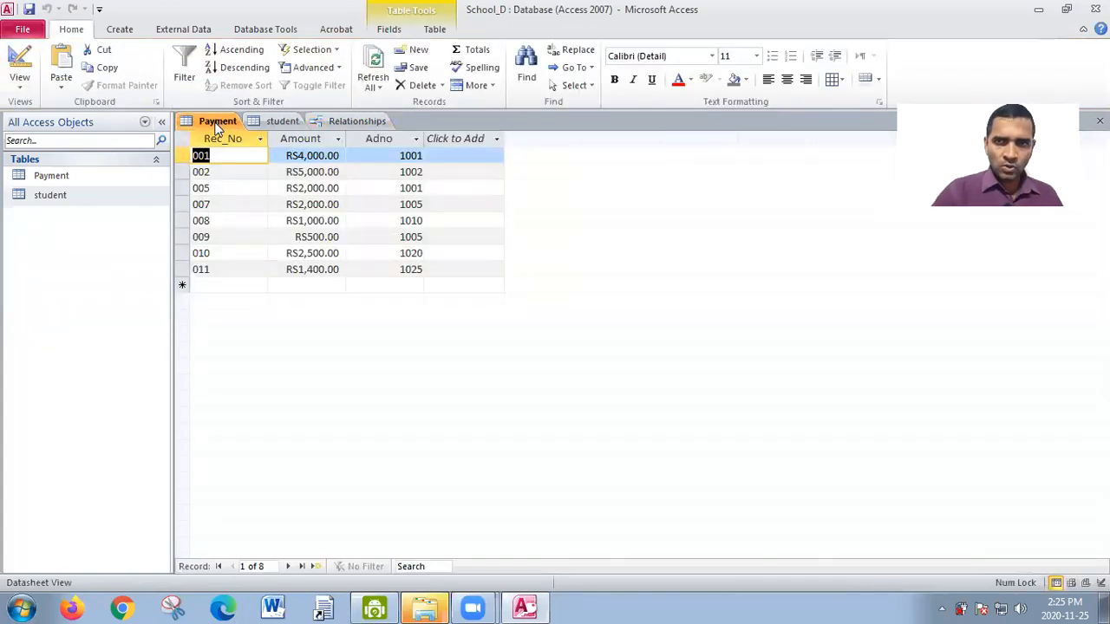
right_click(218, 126)
click(261, 150)
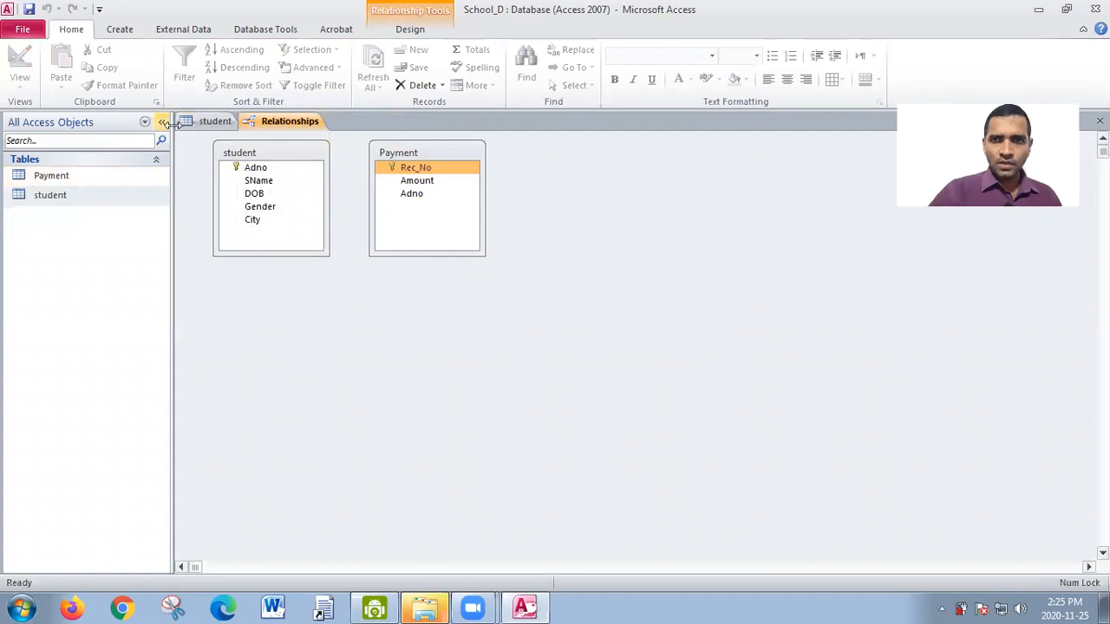
click(215, 123)
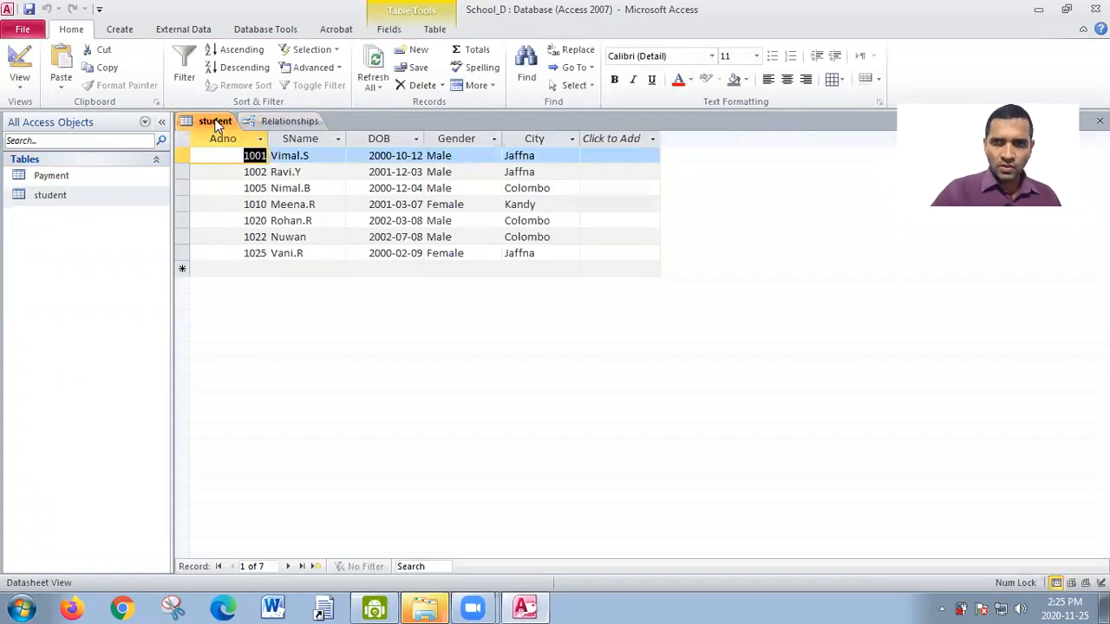
right_click(212, 124)
click(245, 148)
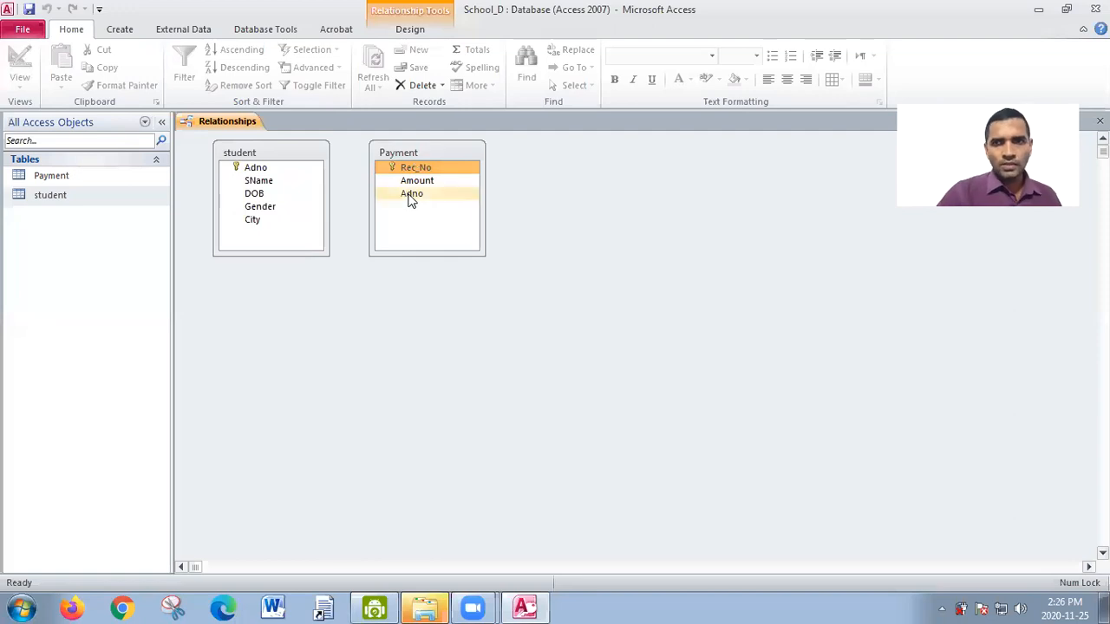
- Create a one-to-many relationship from Adno in student to Adno in Payment, with Enforce Referential Integrity enabled
click(254, 171)
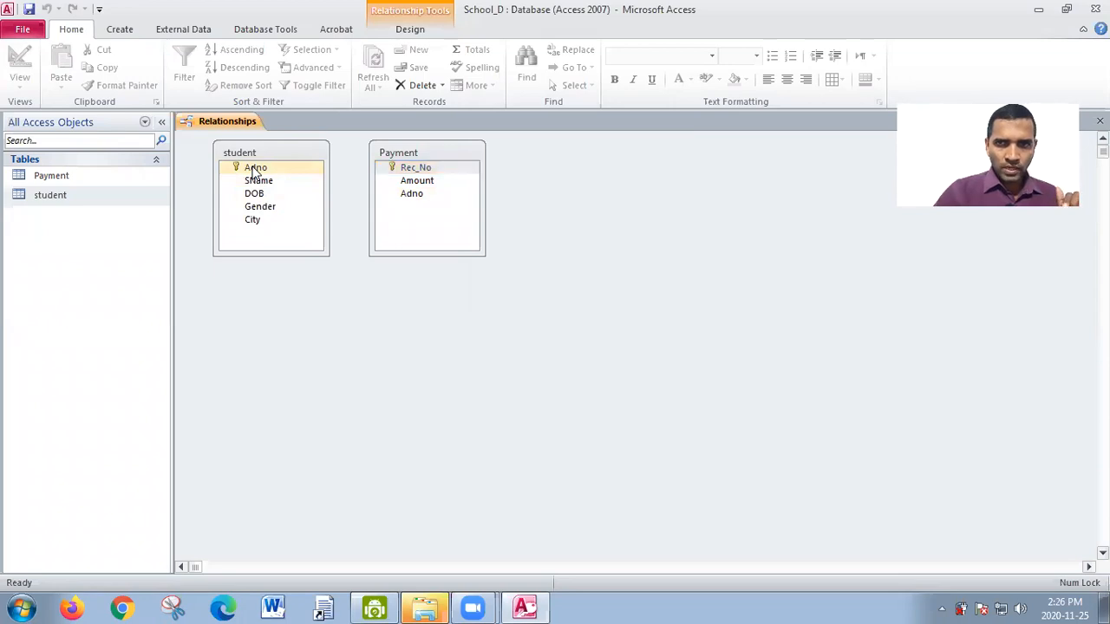
drag(256, 171, 412, 198)
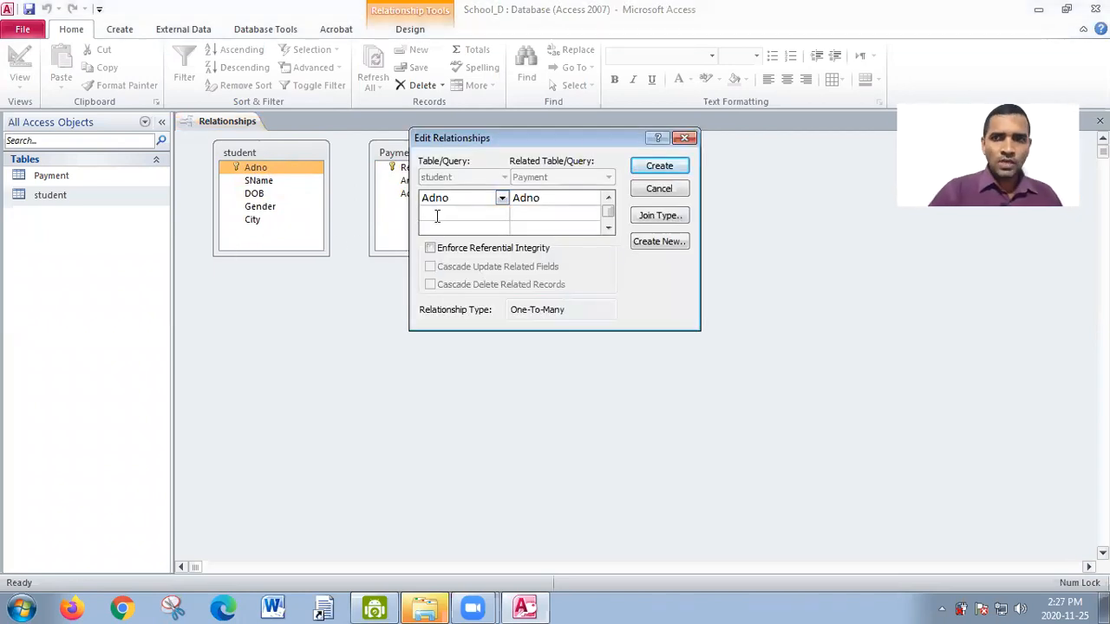
drag(584, 137, 585, 162)
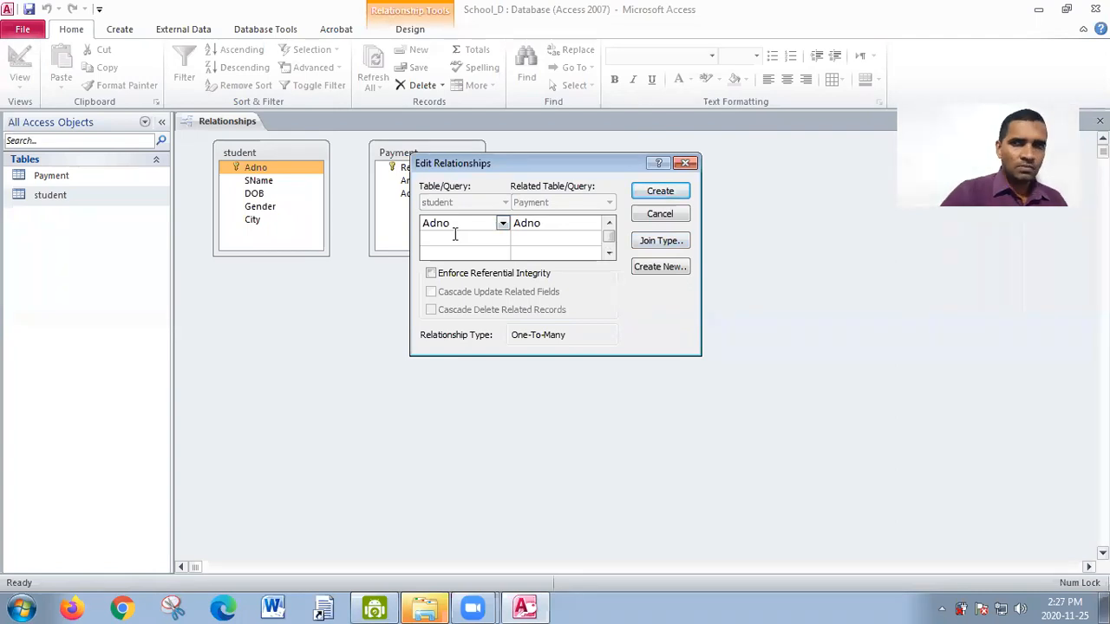
click(437, 283)
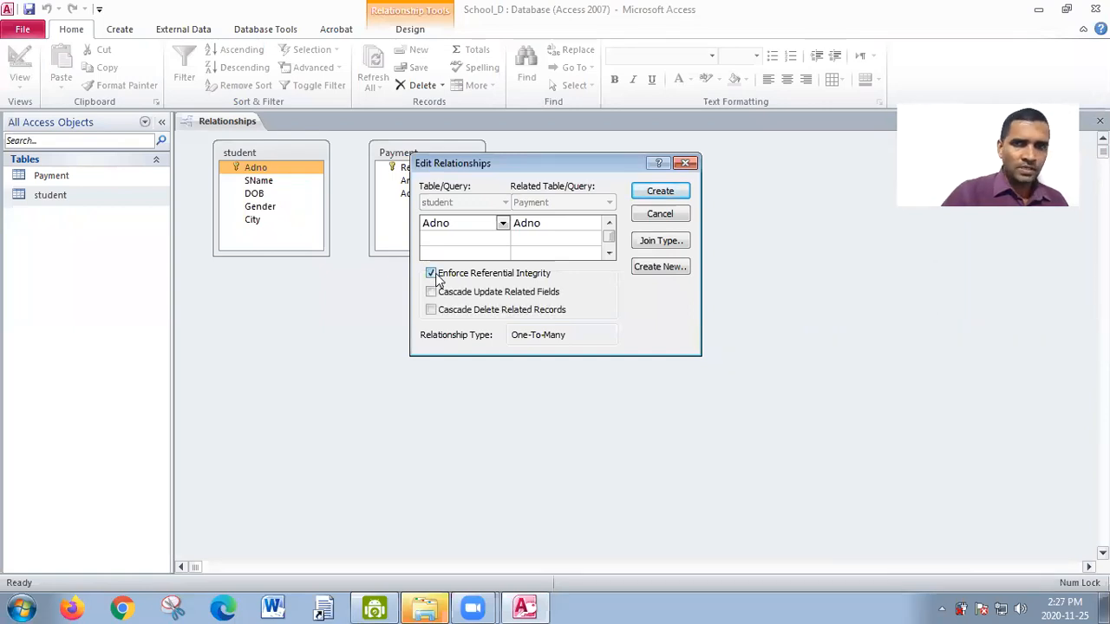
click(657, 193)
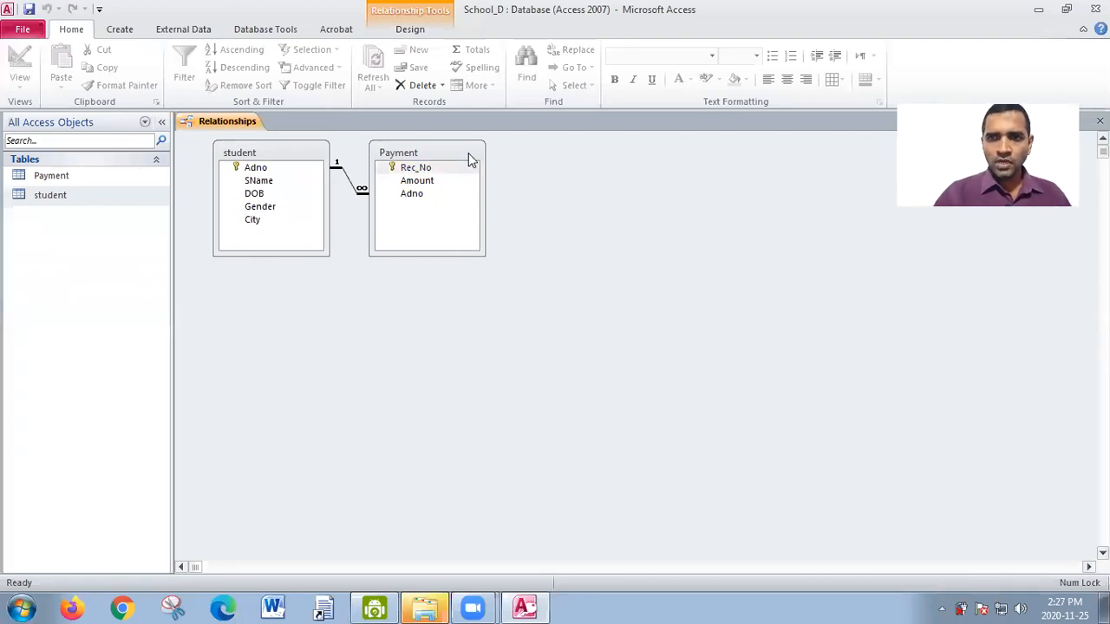
- Rearrange the relationship layout by moving the Payment table well away from student and shifting student slightly
drag(468, 153, 640, 177)
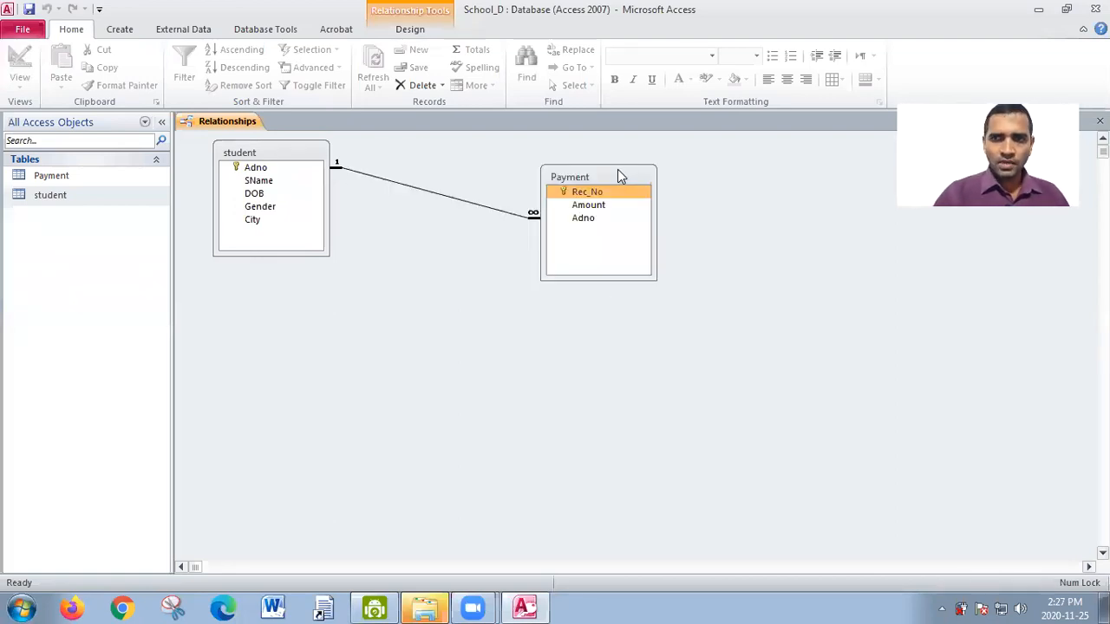
click(279, 160)
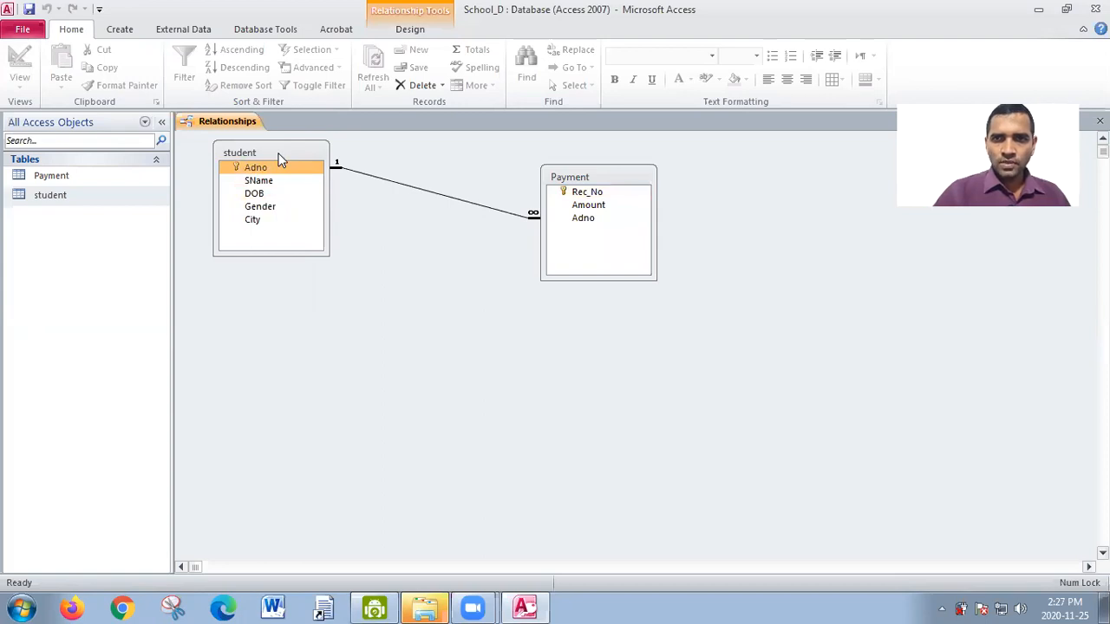
drag(279, 159, 265, 162)
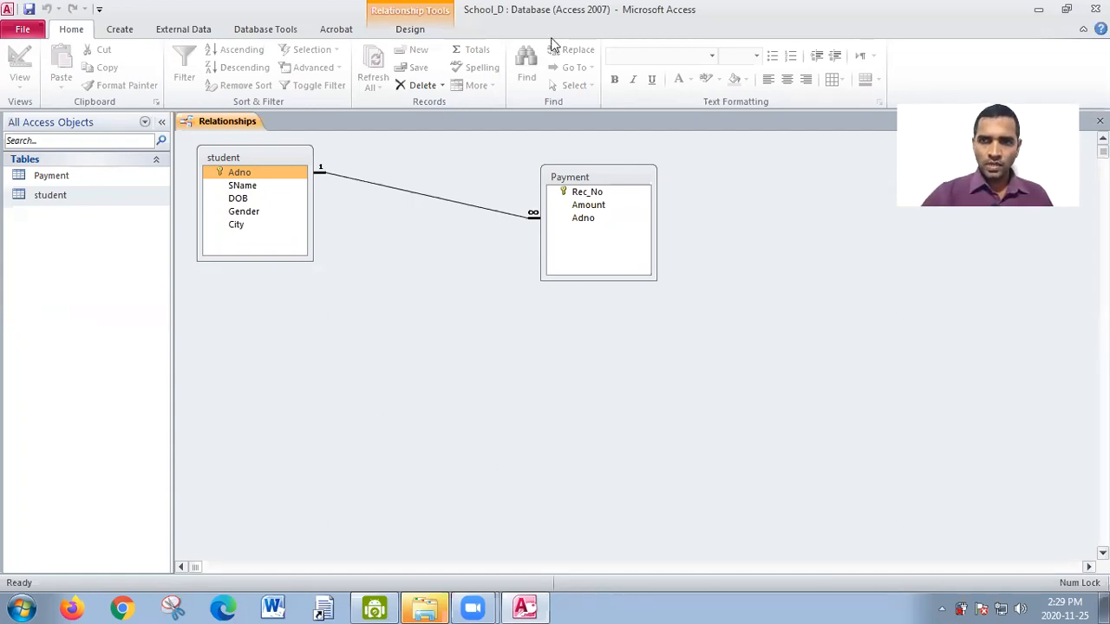
drag(319, 150, 324, 161)
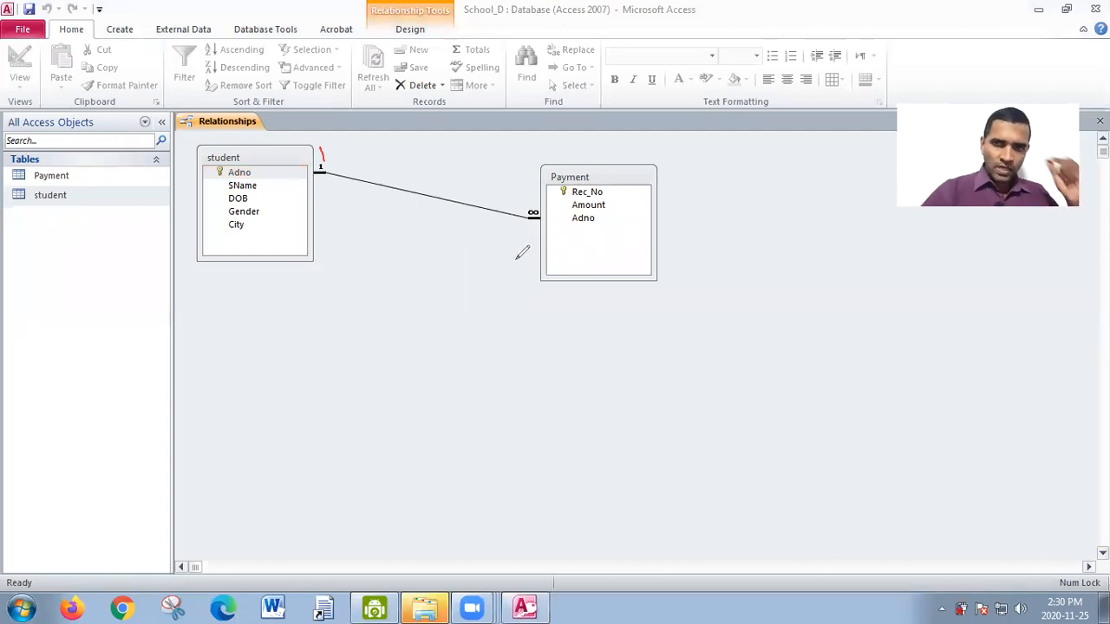
mouse_move(326, 139)
mouse_down()
mouse_move(331, 165)
mouse_move(327, 143)
mouse_up()
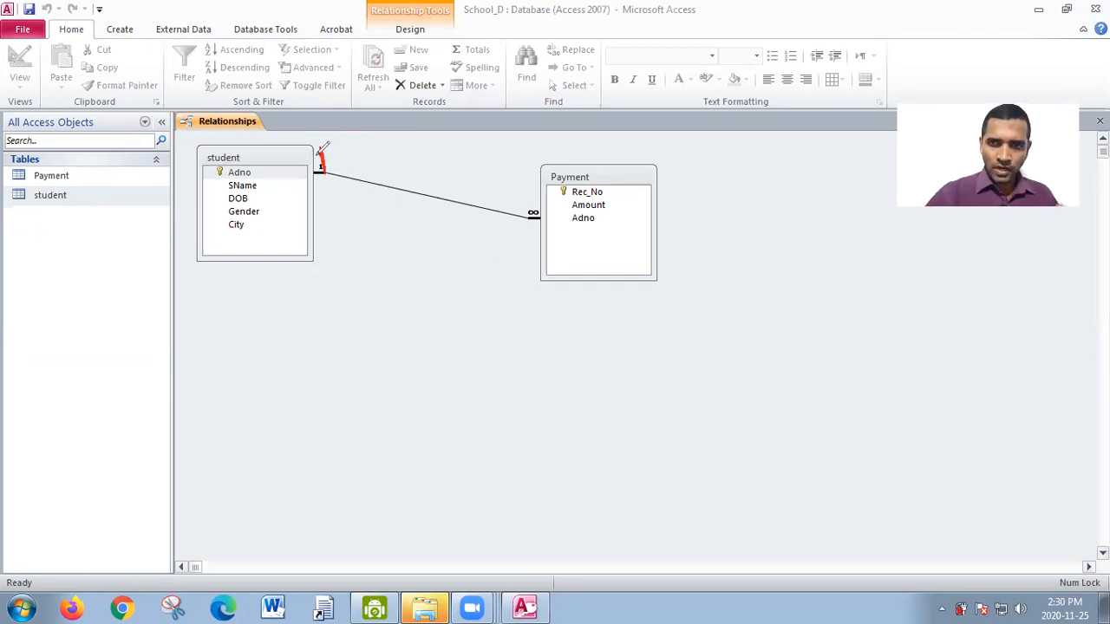
drag(331, 249, 319, 300)
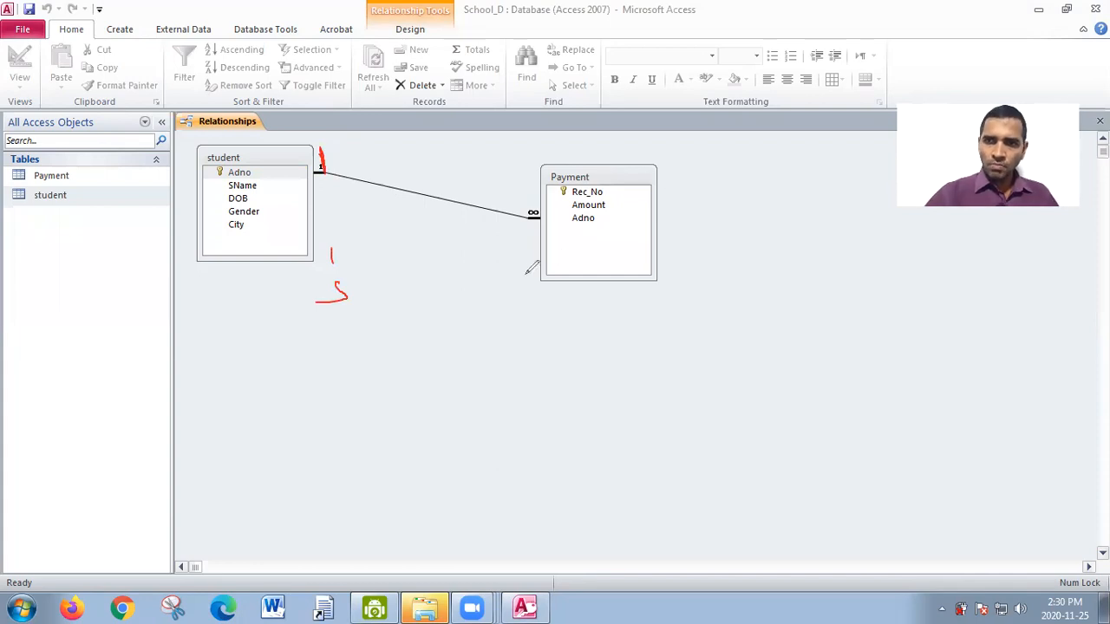
mouse_move(365, 275)
mouse_down()
mouse_move(442, 275)
mouse_move(443, 286)
mouse_move(487, 306)
mouse_move(515, 256)
mouse_move(534, 290)
mouse_up()
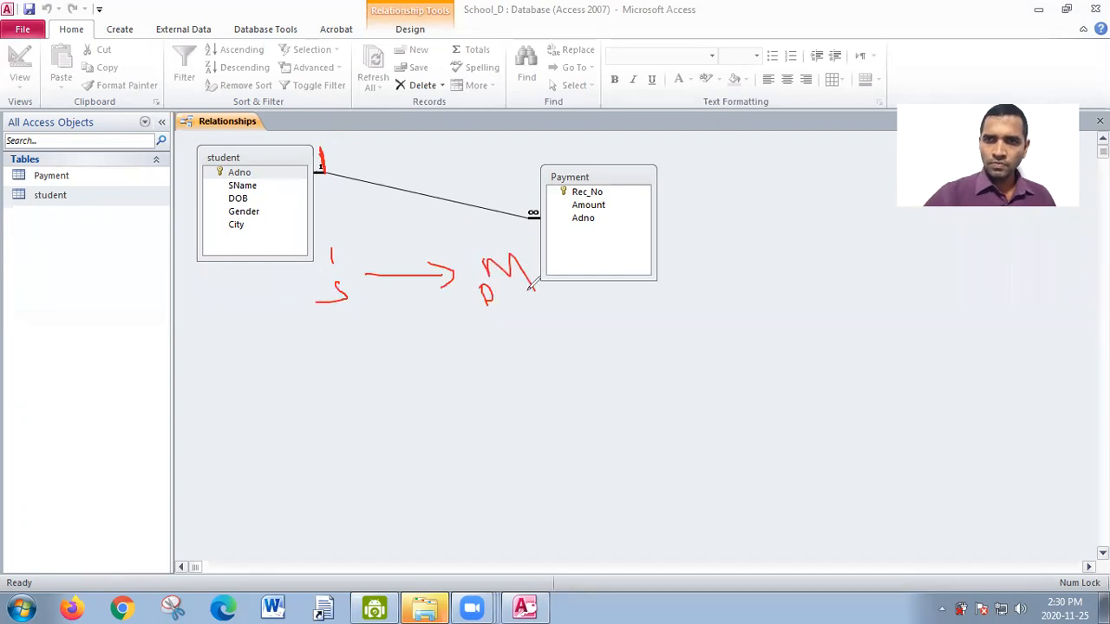
mouse_move(535, 234)
mouse_down()
mouse_move(317, 201)
mouse_move(329, 220)
mouse_up()
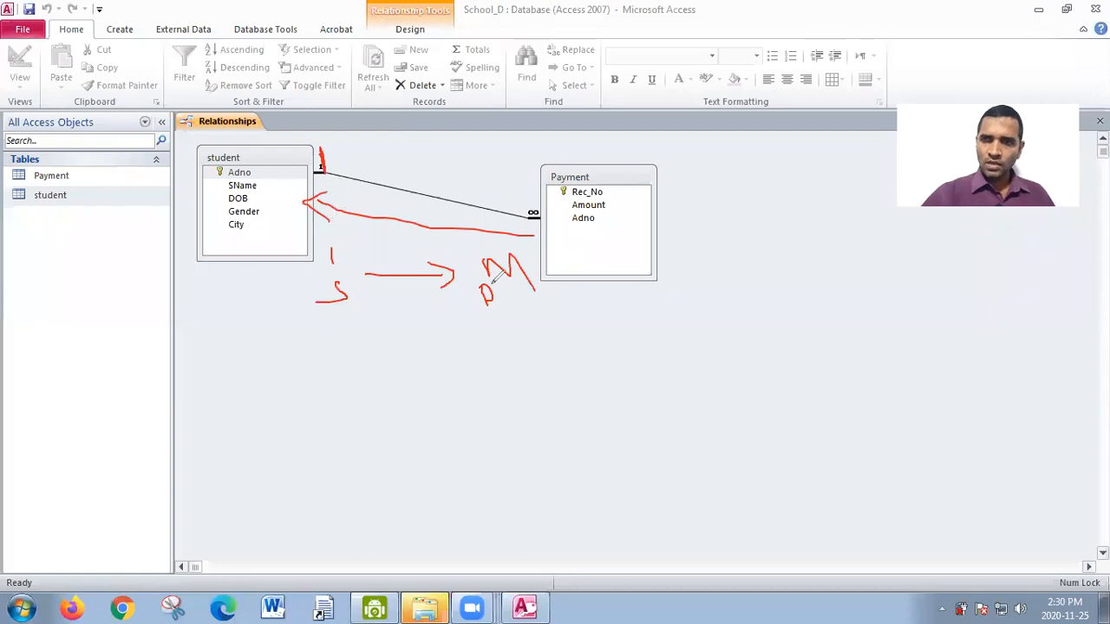
mouse_move(506, 337)
mouse_down()
mouse_move(506, 378)
mouse_move(413, 372)
mouse_up()
drag(335, 351, 338, 375)
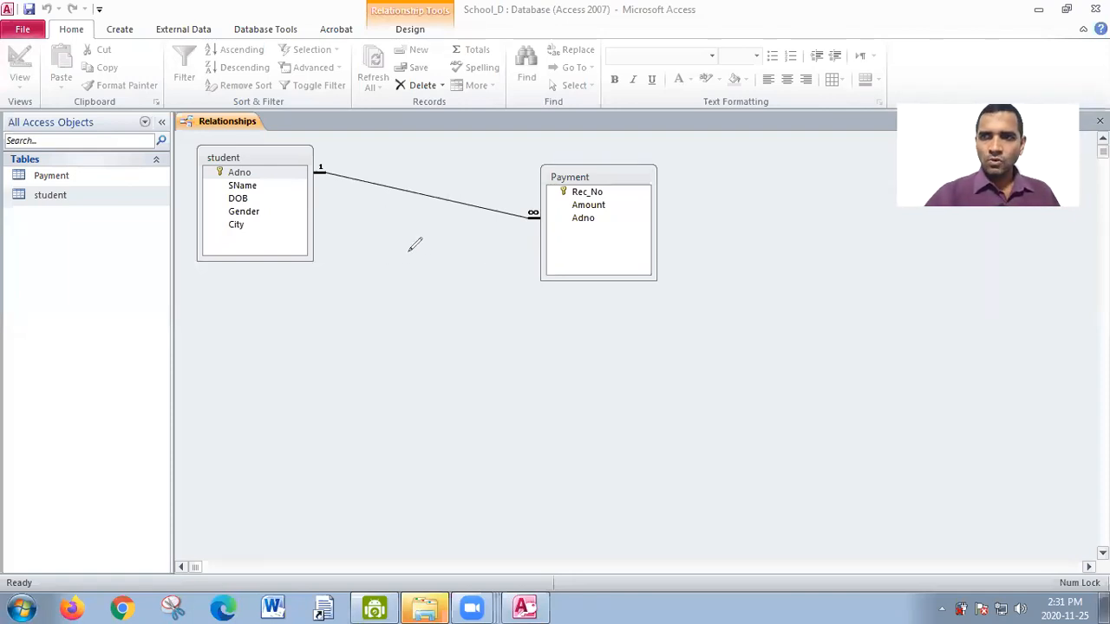
- Open the student table and inspect the related payment records of the first, second and fourth students, collapsing each one again
double_click(52, 195)
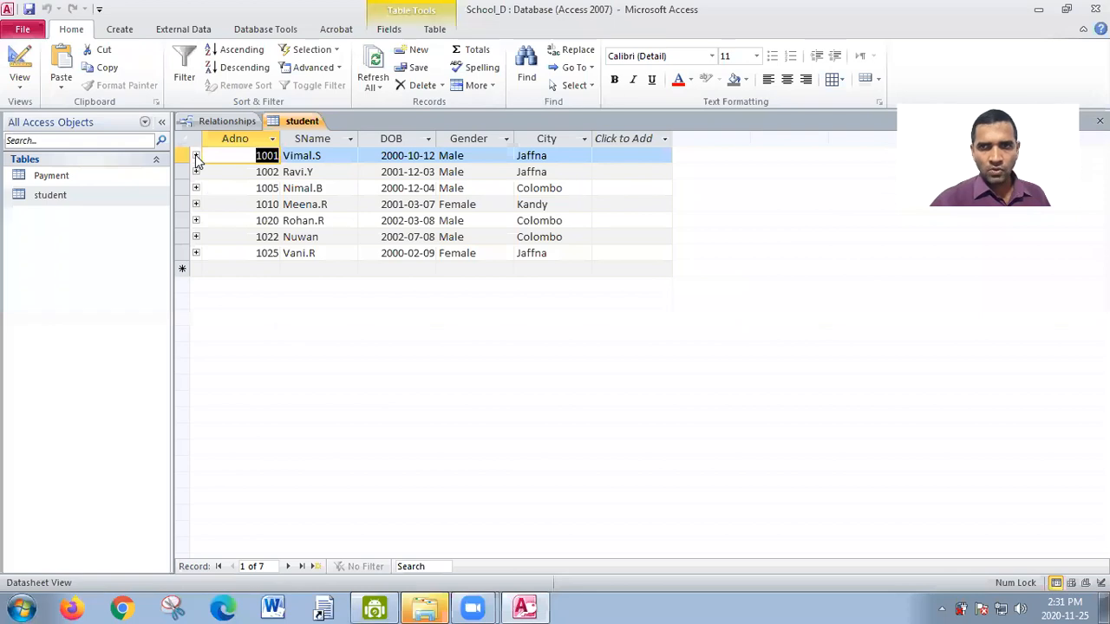
click(196, 156)
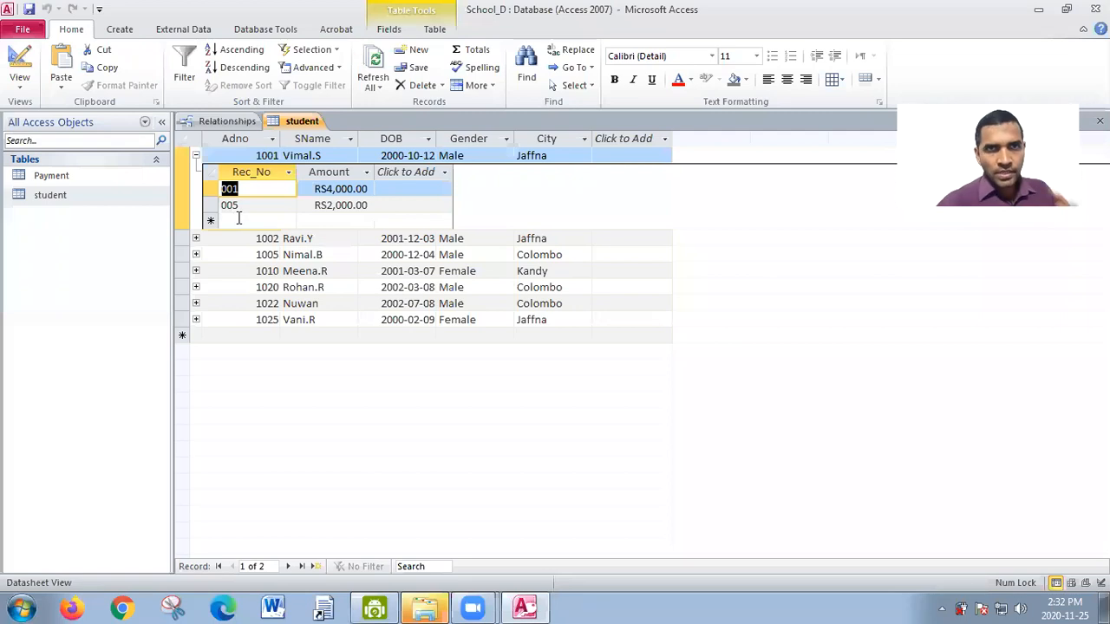
click(196, 156)
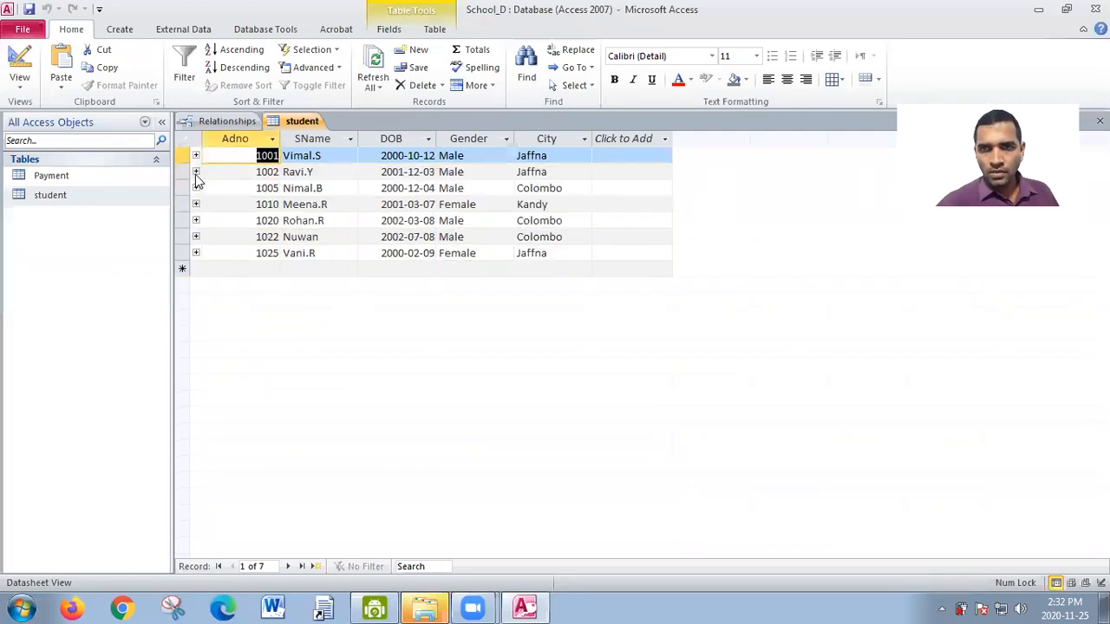
click(196, 171)
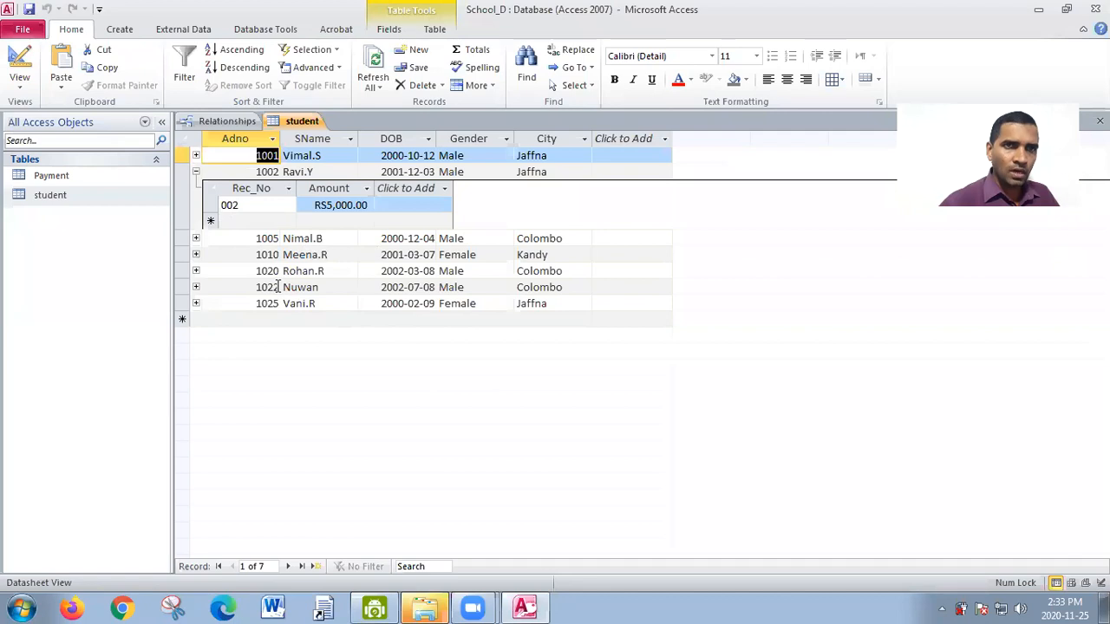
click(196, 173)
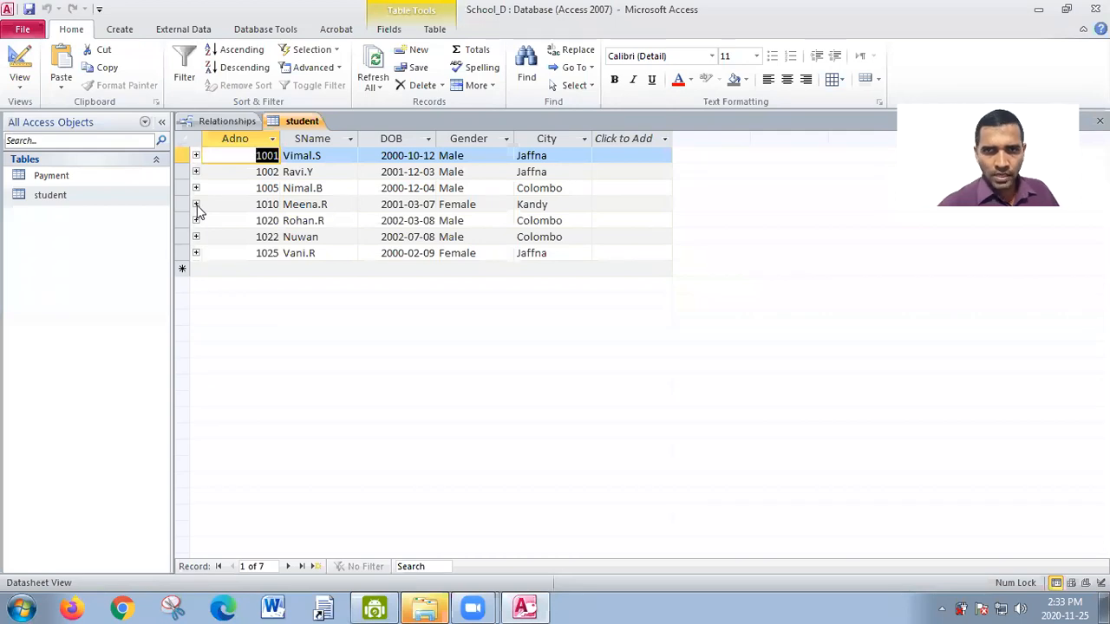
click(196, 205)
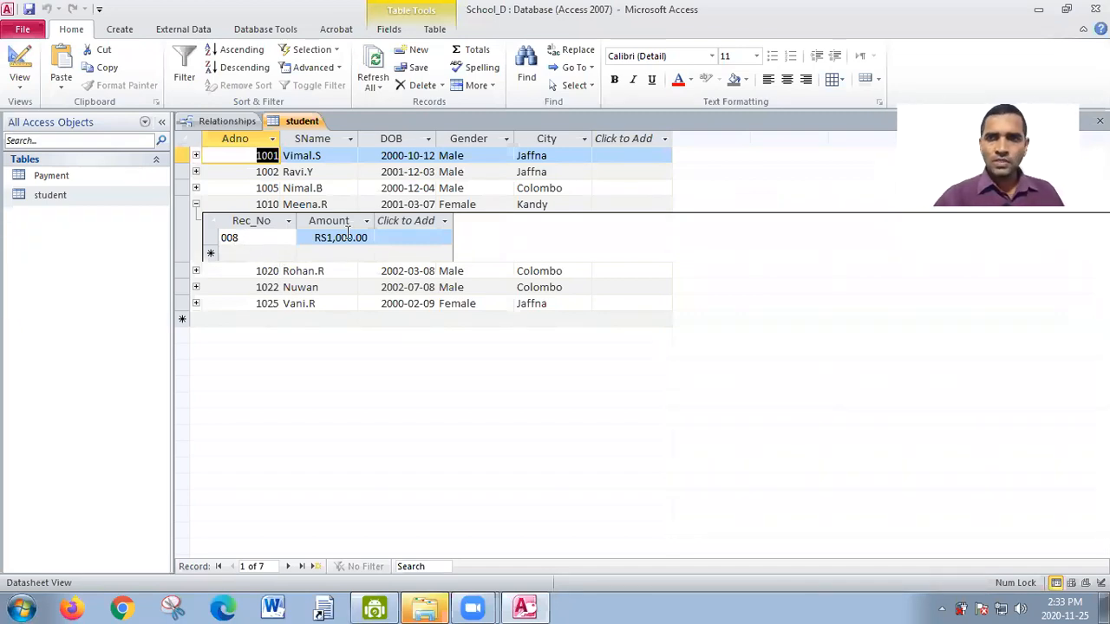
click(197, 205)
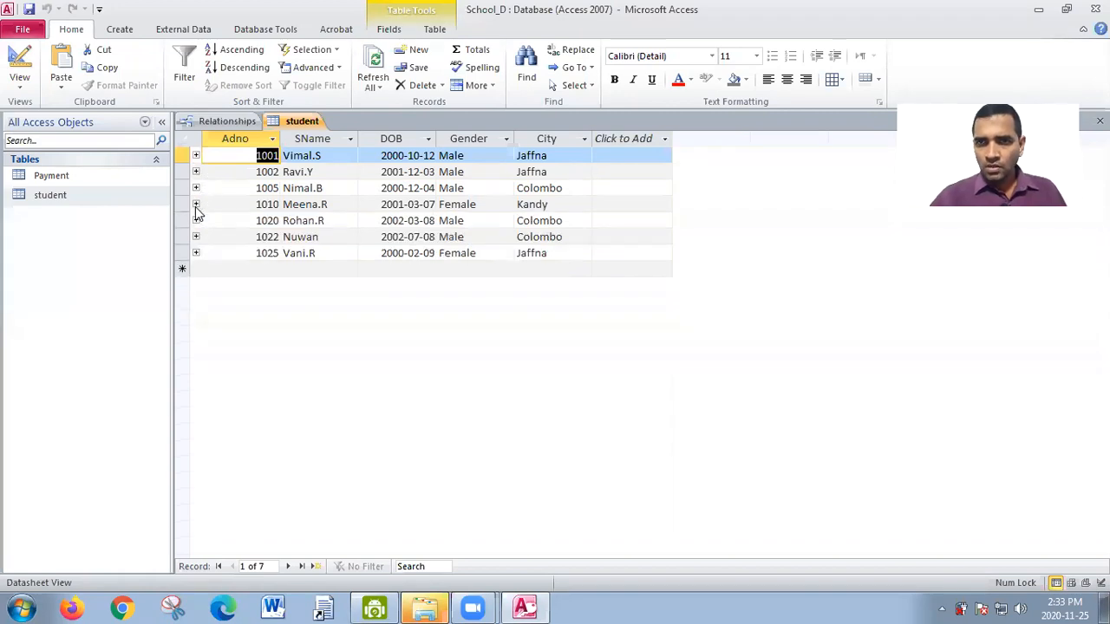
- Open the Payment table and compare receipts 001 and 005 with the first student's related records in the student table
double_click(65, 178)
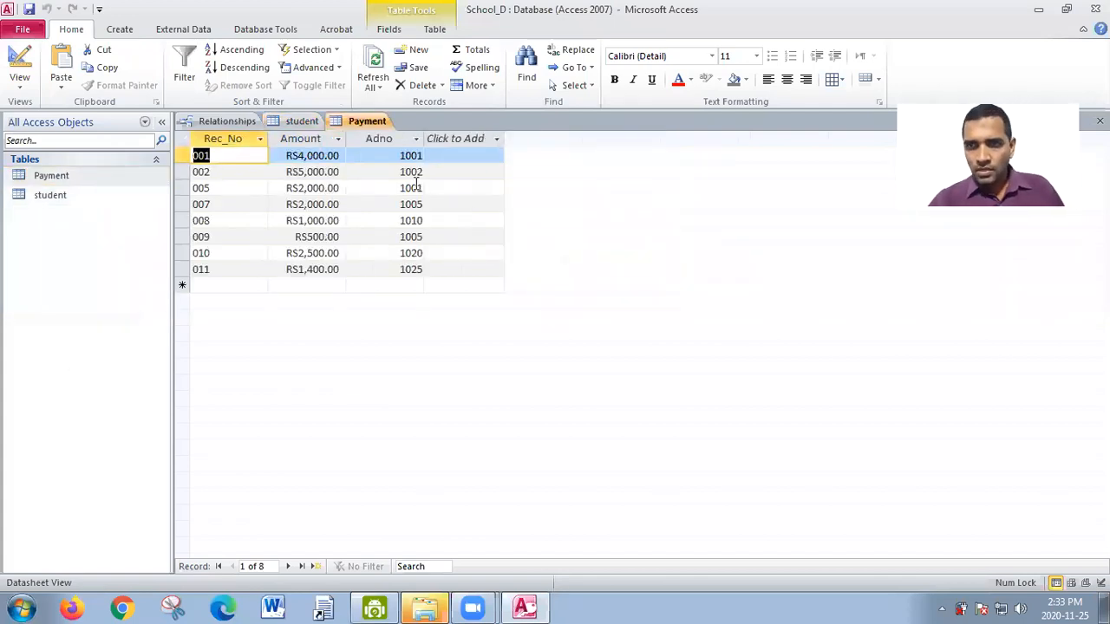
drag(399, 156, 425, 156)
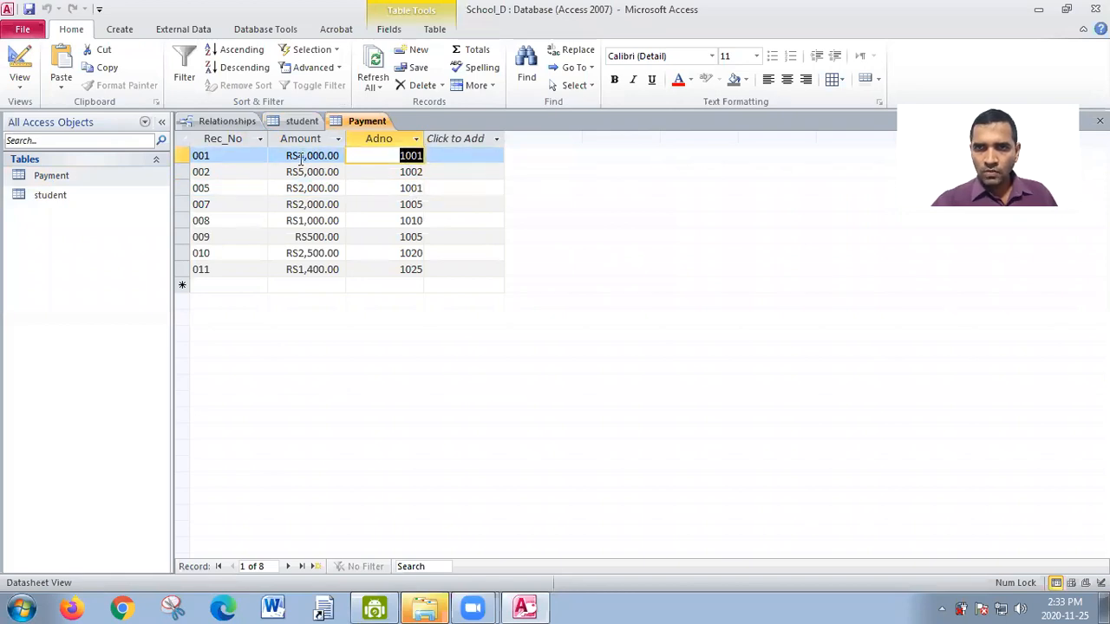
drag(213, 157, 189, 156)
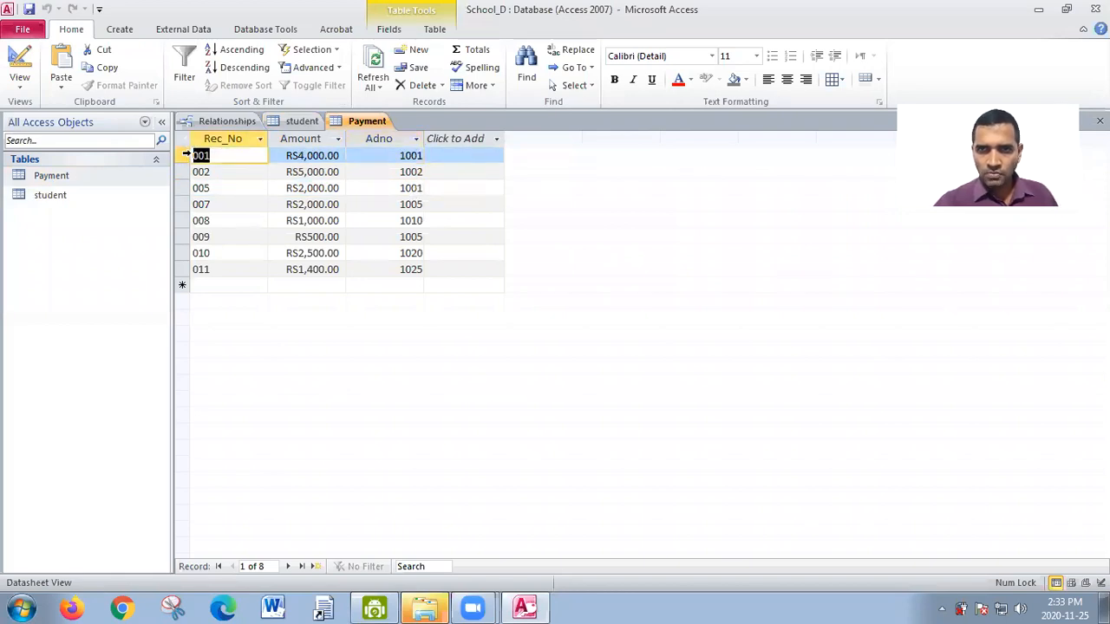
drag(219, 190, 188, 189)
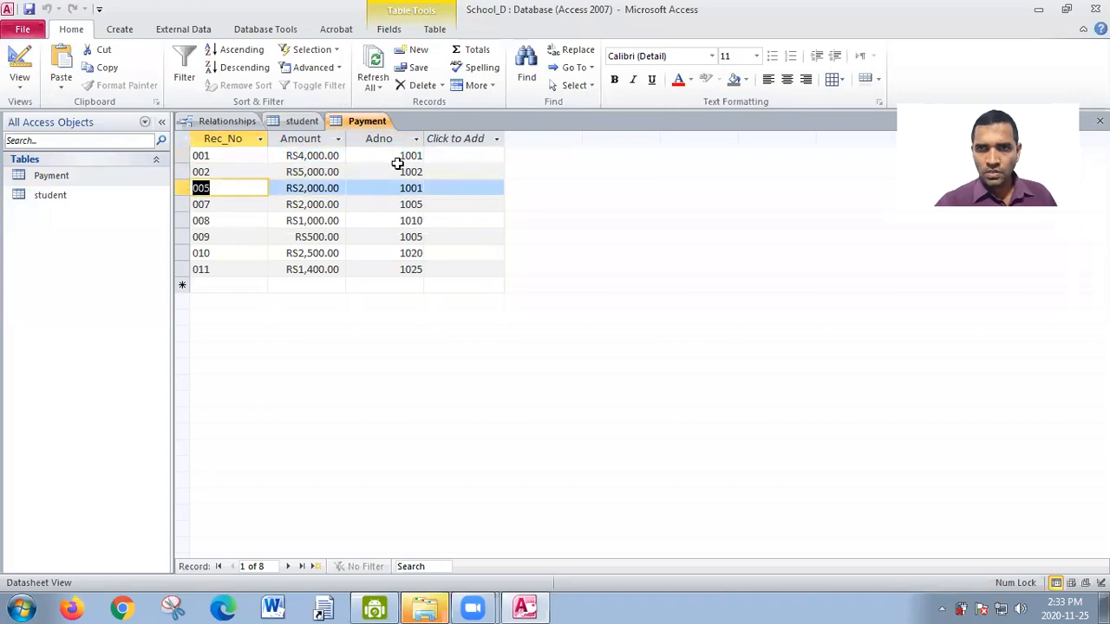
click(302, 121)
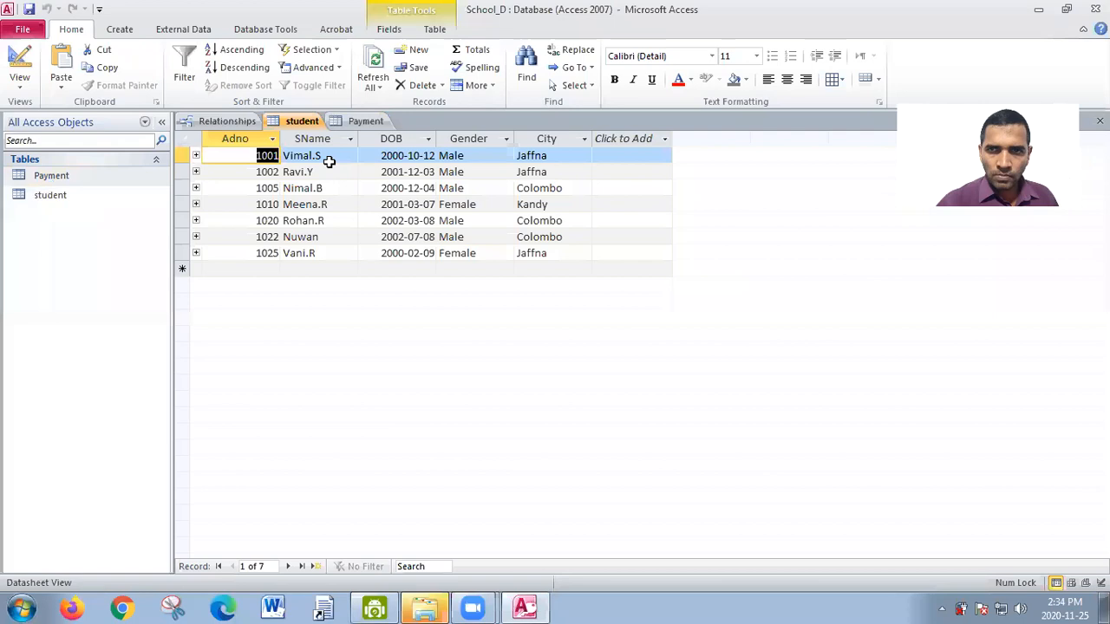
click(195, 154)
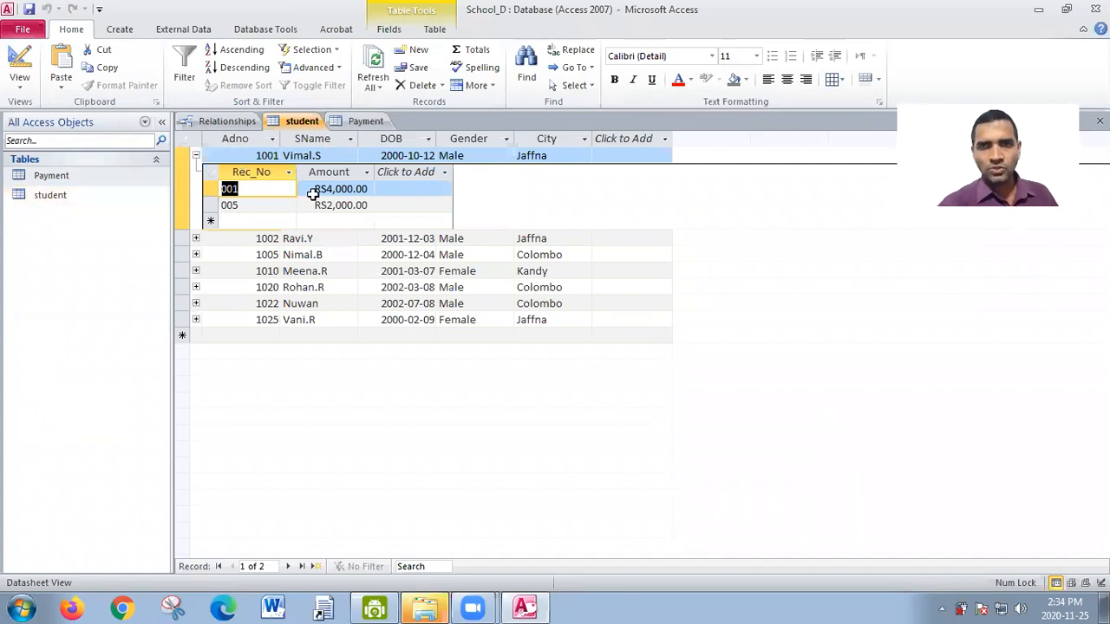
click(195, 156)
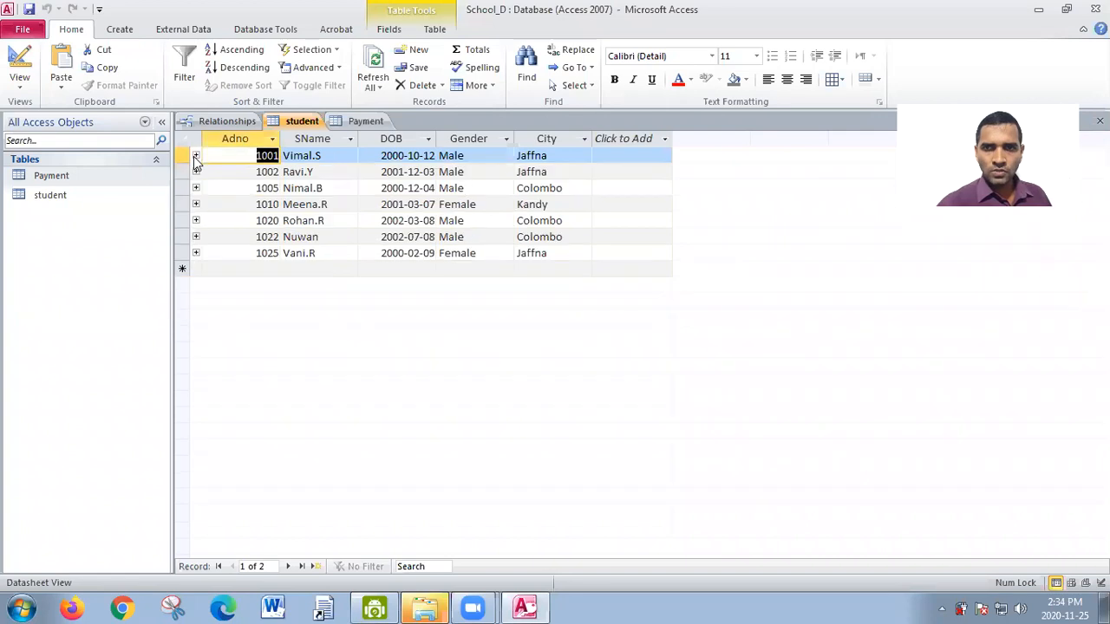
- Compare the Adno of receipt 007 in Payment with the third student's related payment records in the student table
click(367, 122)
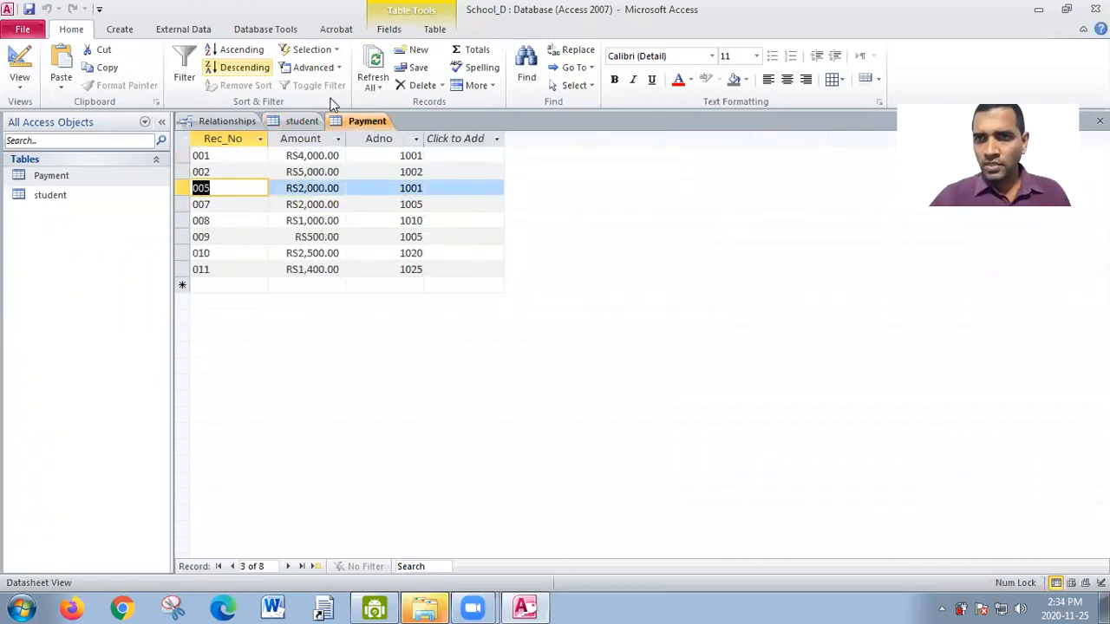
click(412, 208)
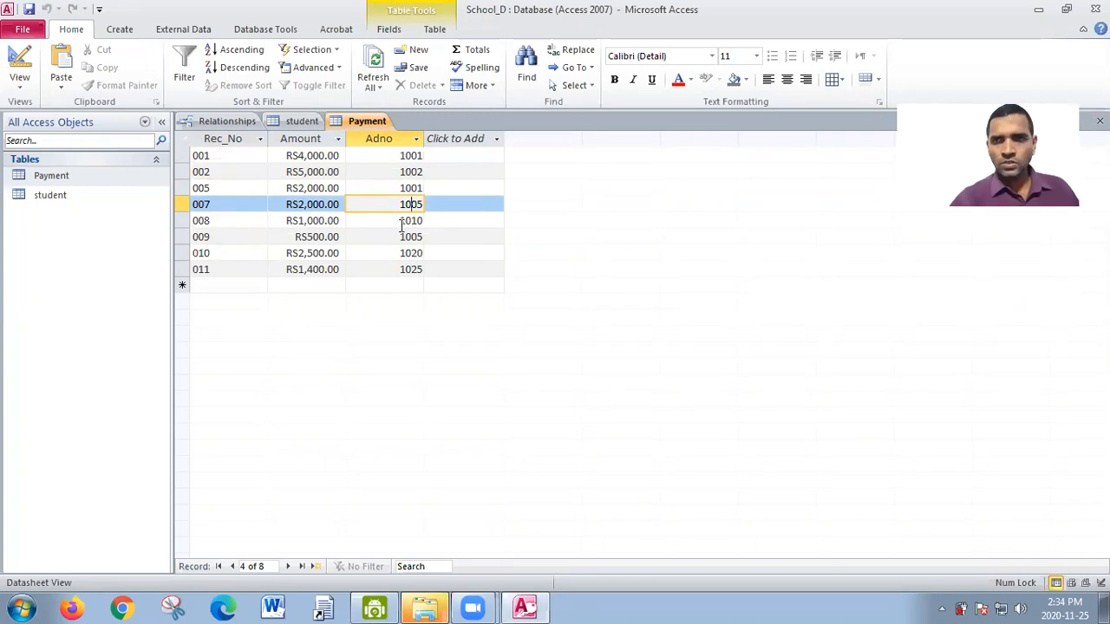
click(296, 124)
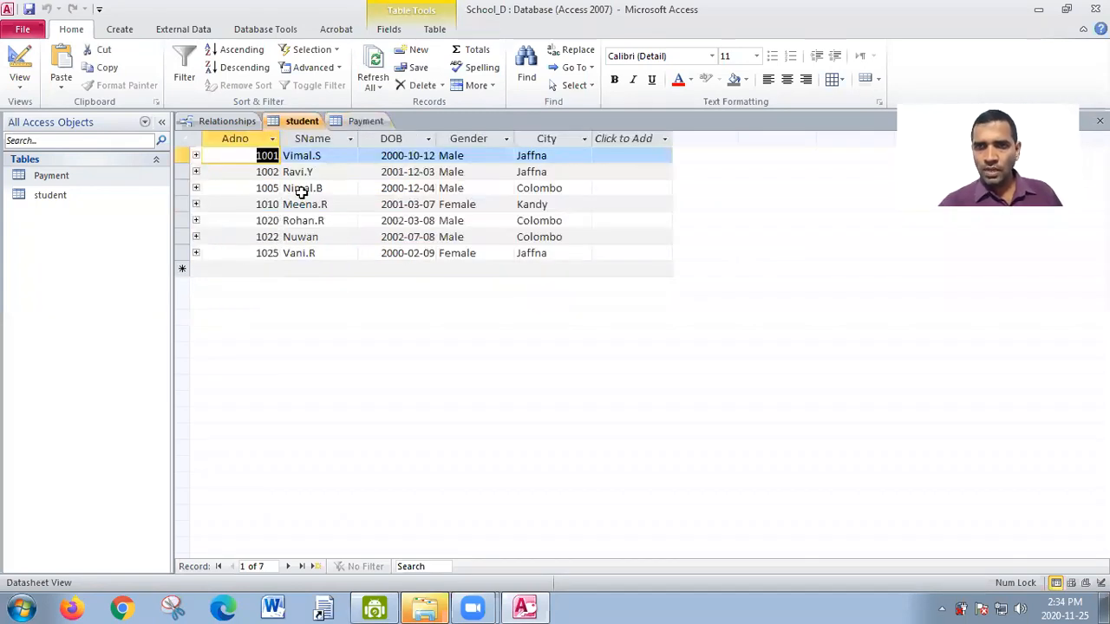
click(196, 188)
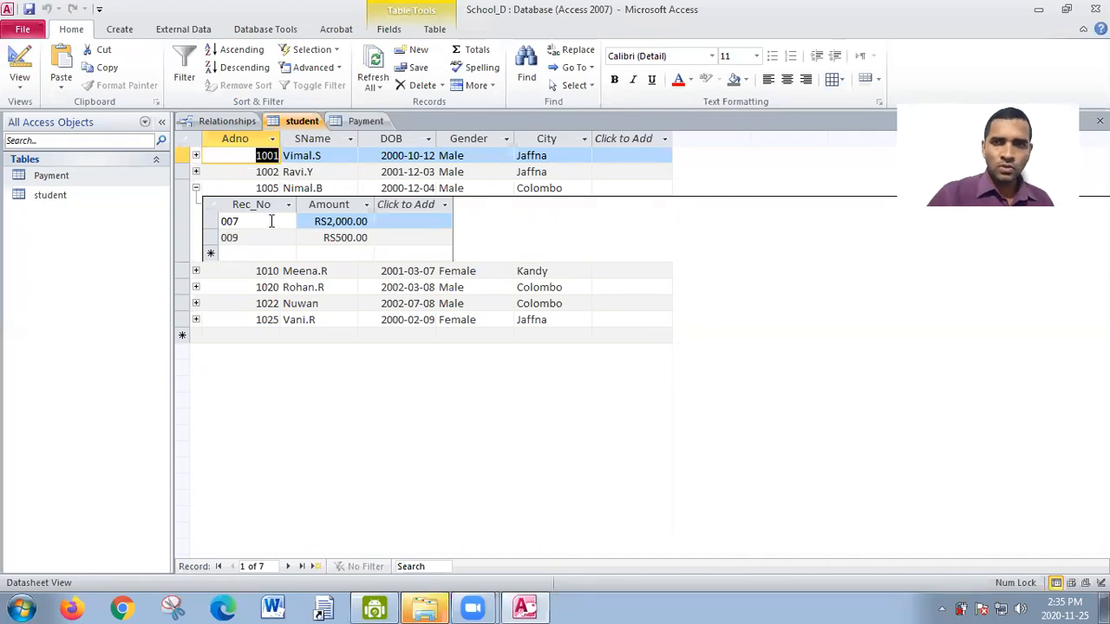
double_click(237, 223)
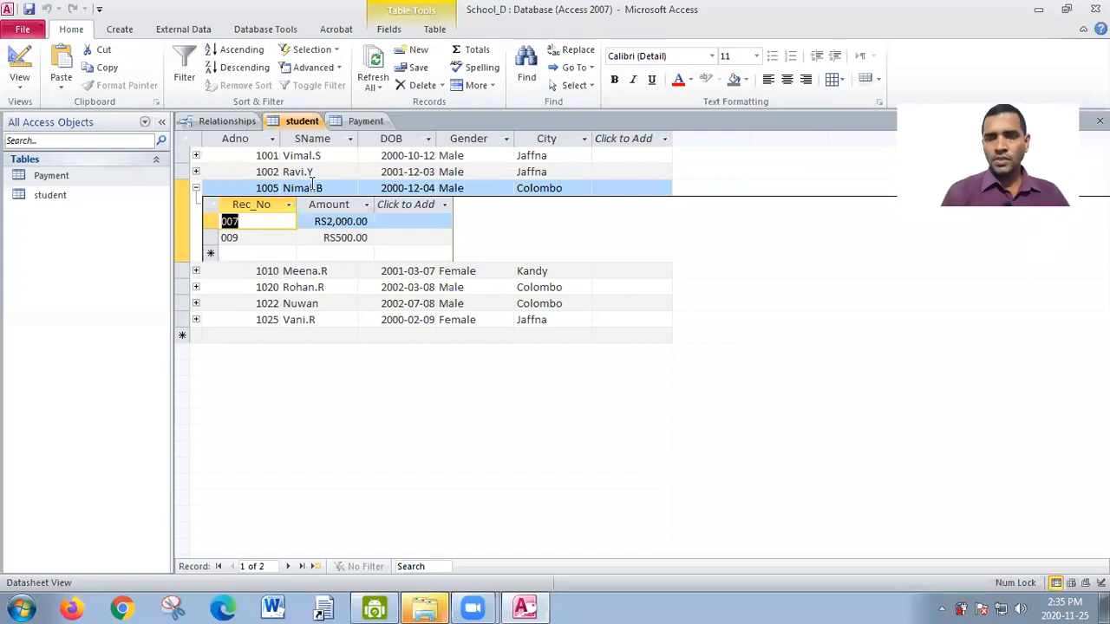
click(196, 188)
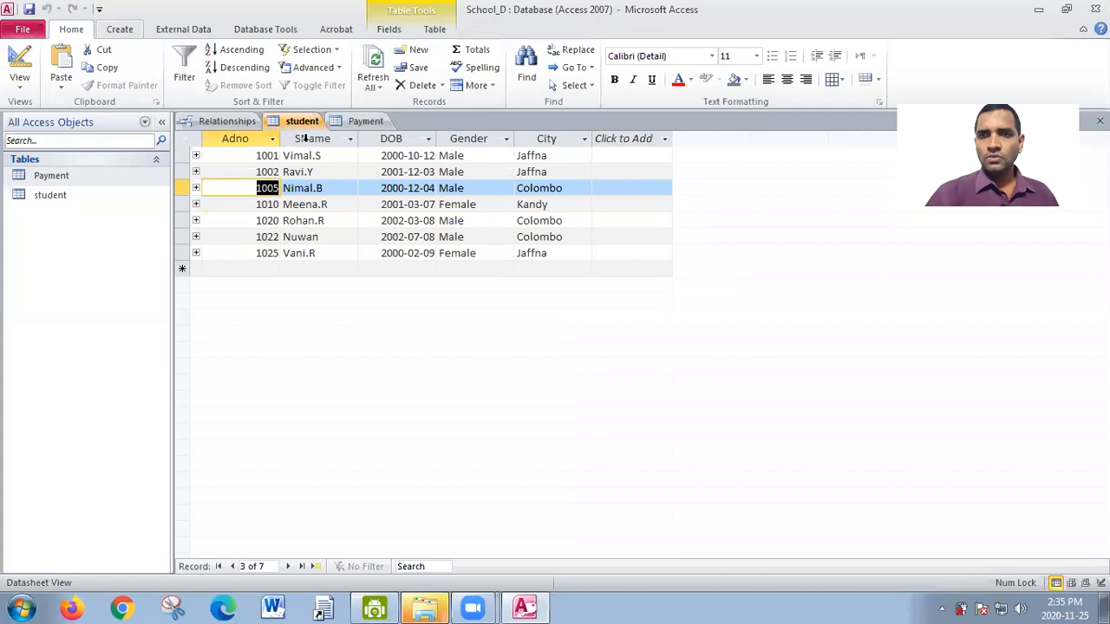
- Try to delete the relationship between student and Payment in the Relationships window while both tables are open
click(229, 121)
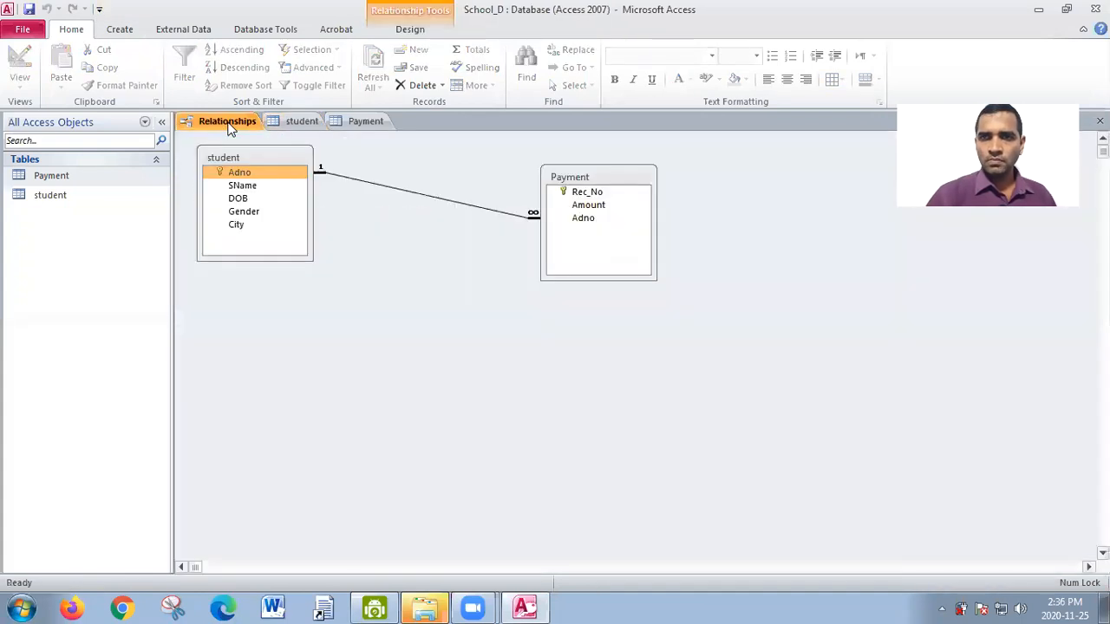
right_click(231, 126)
click(426, 194)
right_click(426, 193)
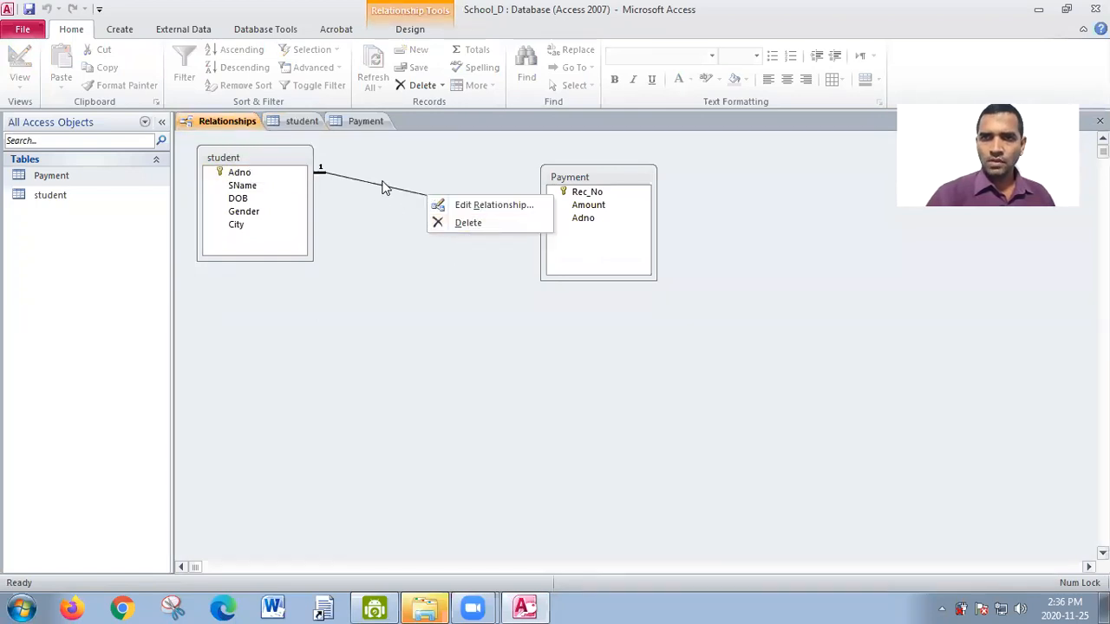
key(Escape)
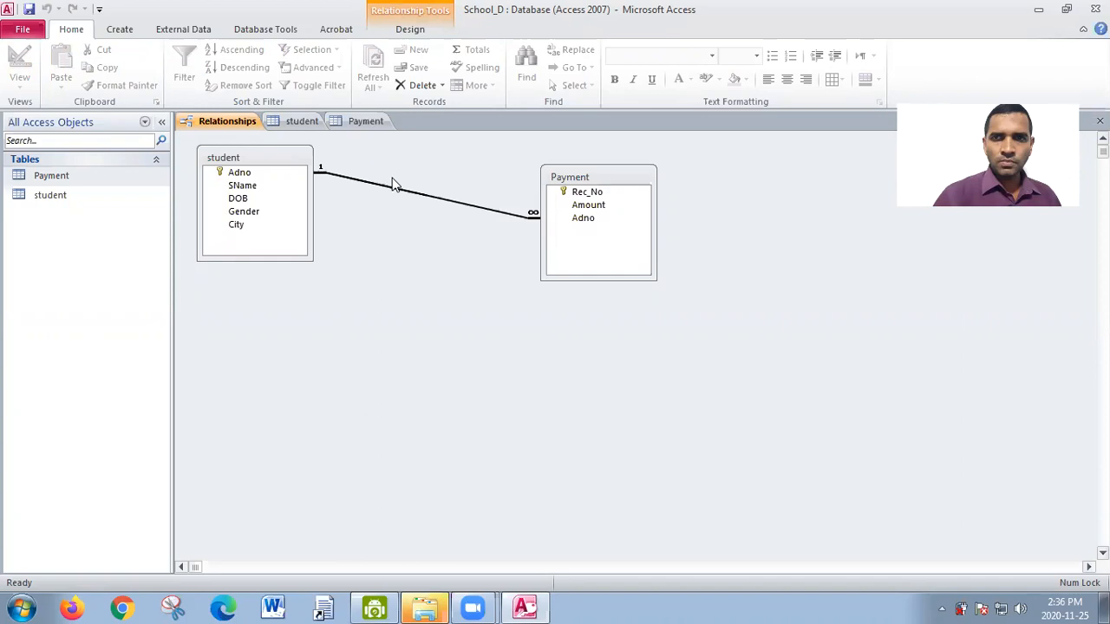
click(223, 124)
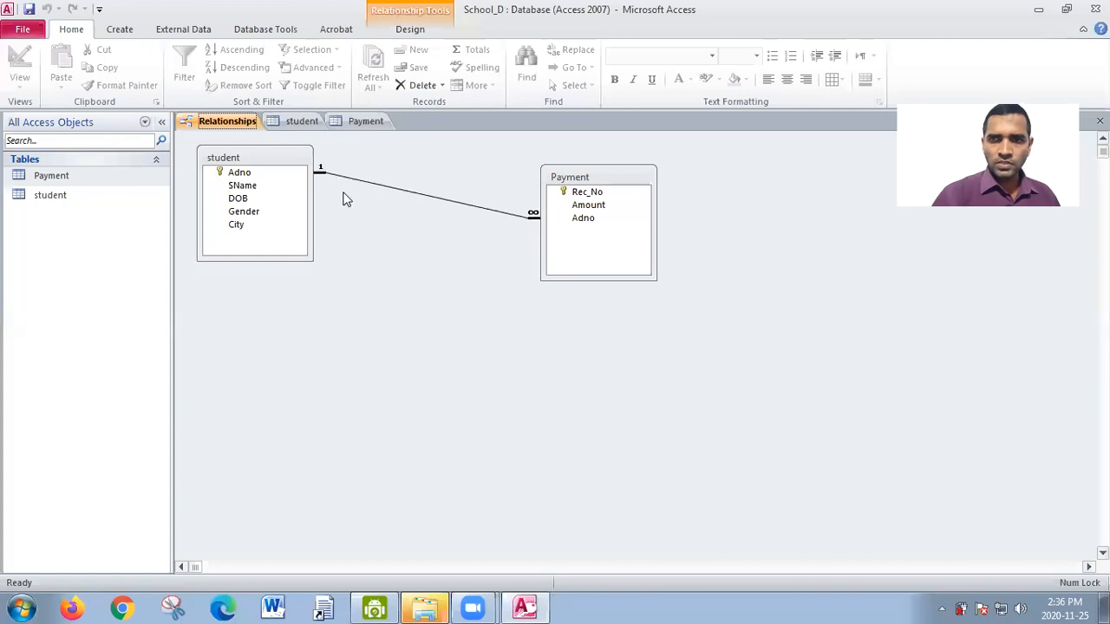
right_click(419, 201)
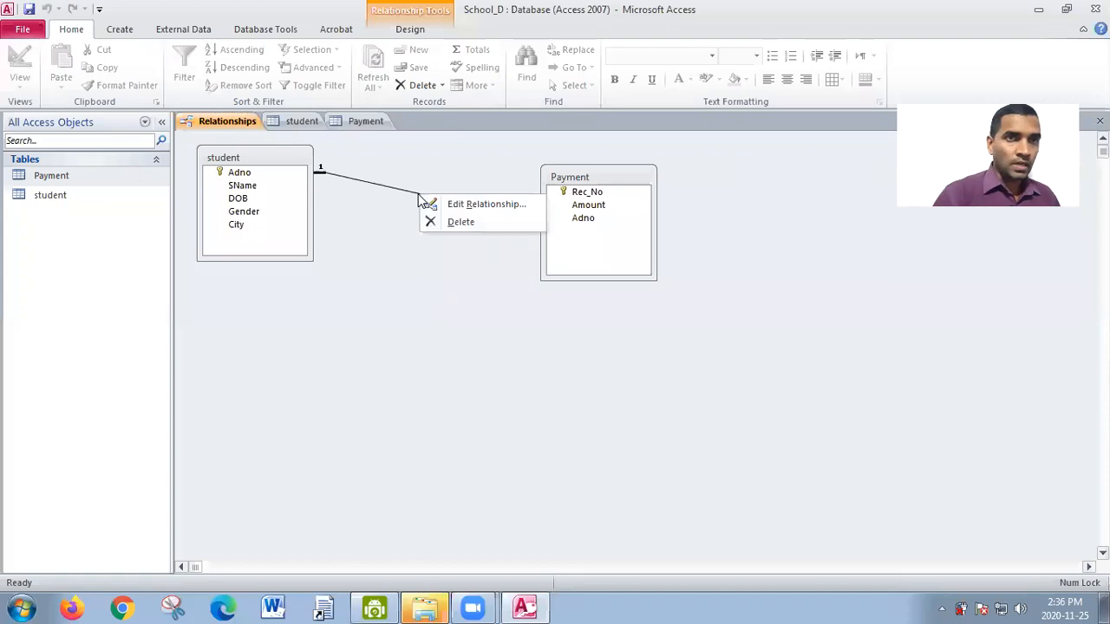
click(455, 222)
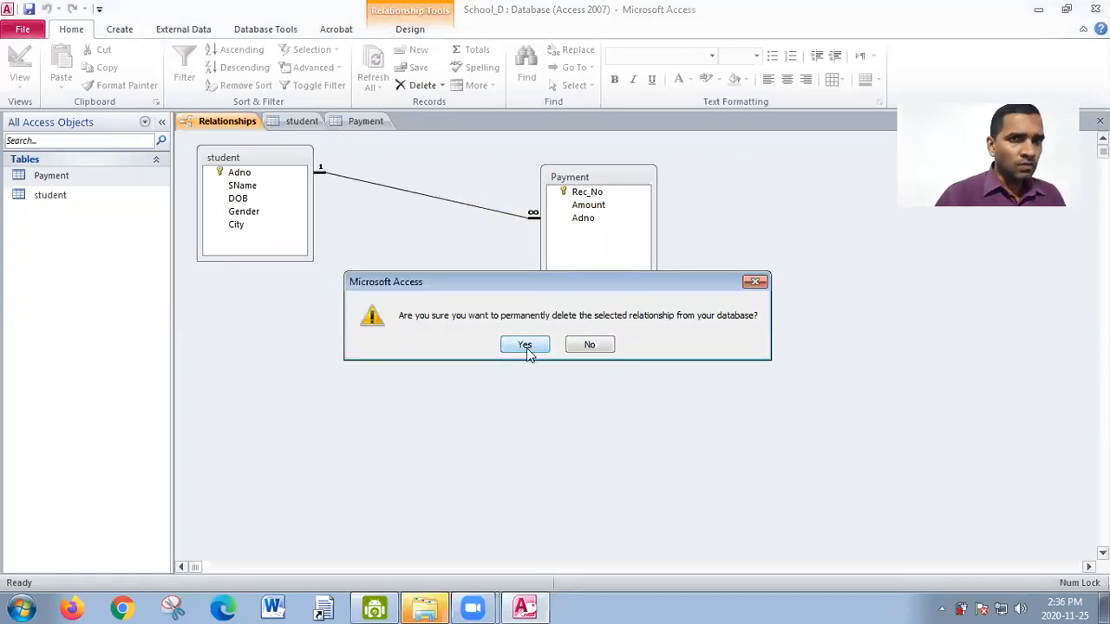
click(525, 345)
click(525, 345)
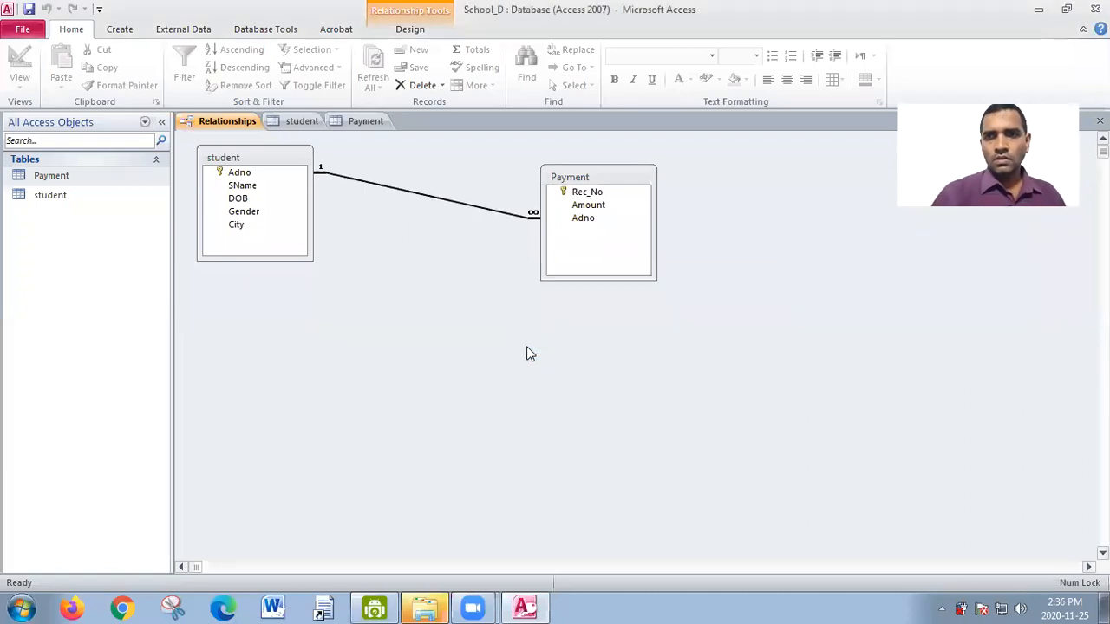
- Close the open student and Payment tables, leaving only the Relationships window open
right_click(282, 125)
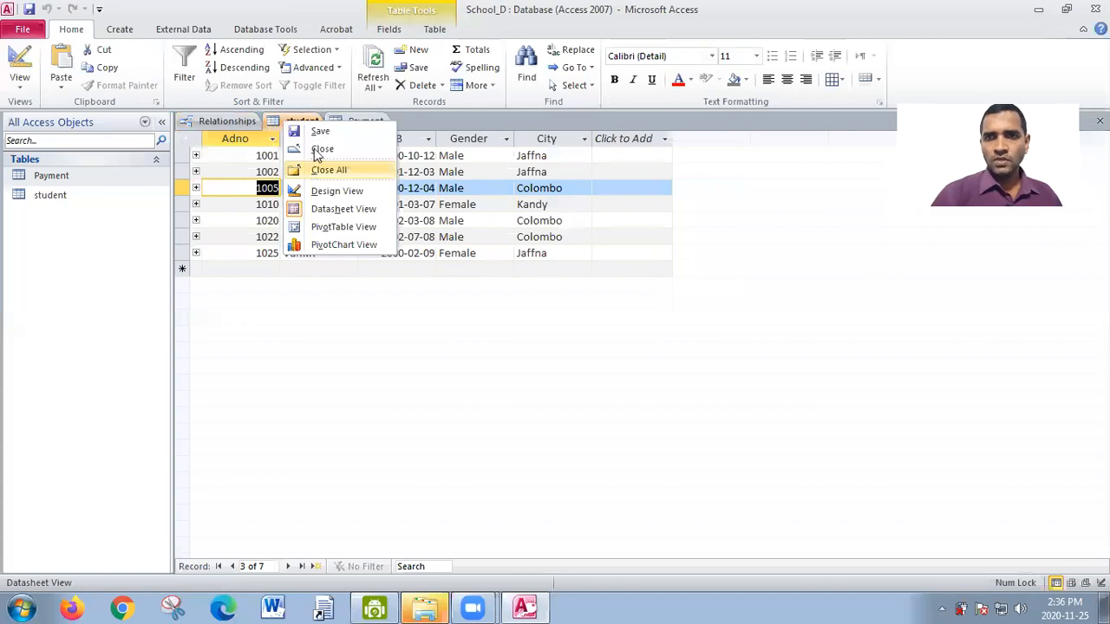
click(321, 149)
click(304, 122)
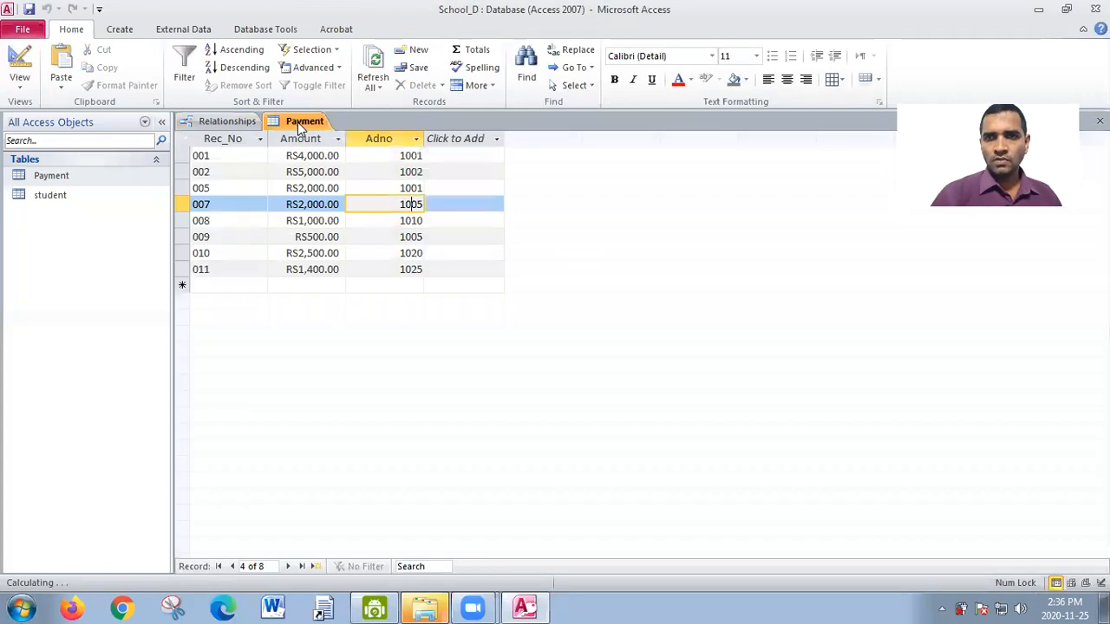
click(335, 154)
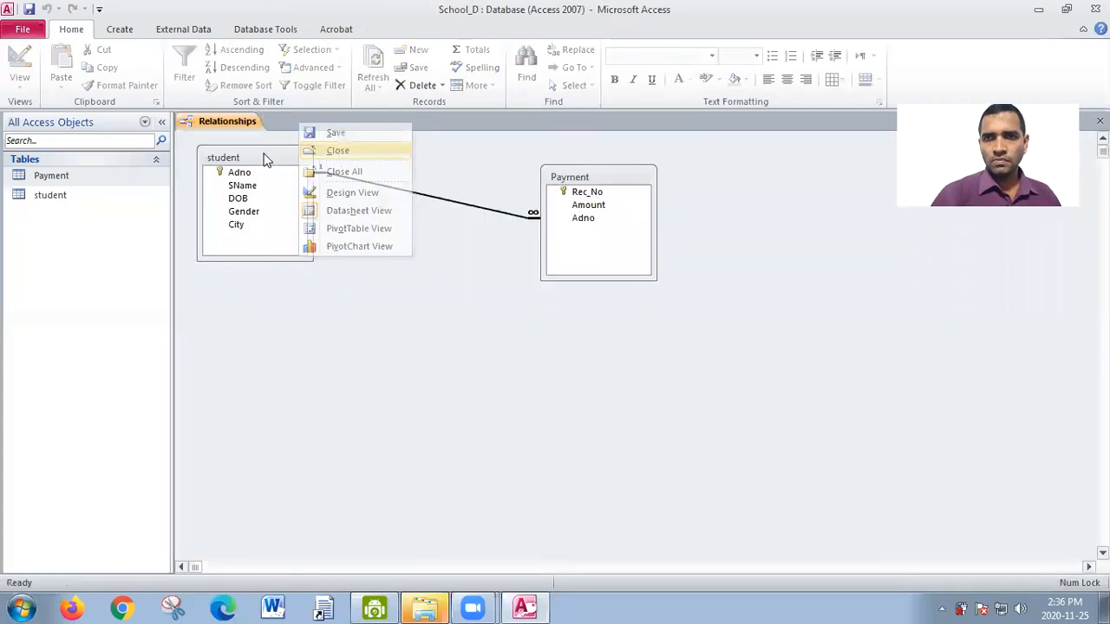
- Permanently delete the Adno relationship between the student and Payment tables
right_click(404, 190)
click(433, 217)
click(507, 347)
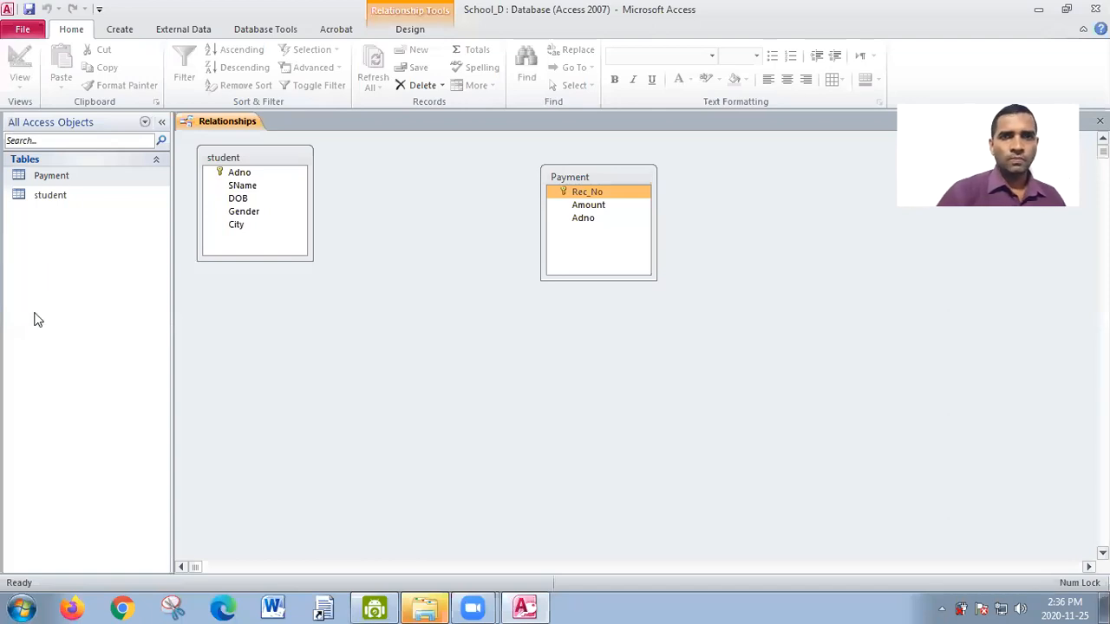
- Close the Relationships window without saving its layout changes
right_click(209, 126)
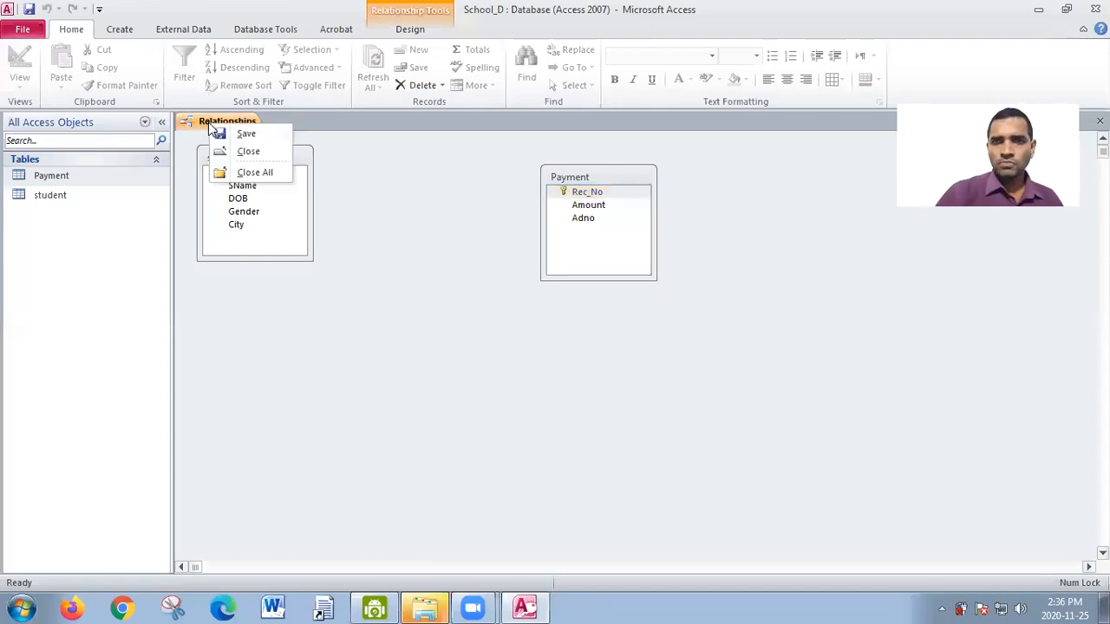
click(260, 173)
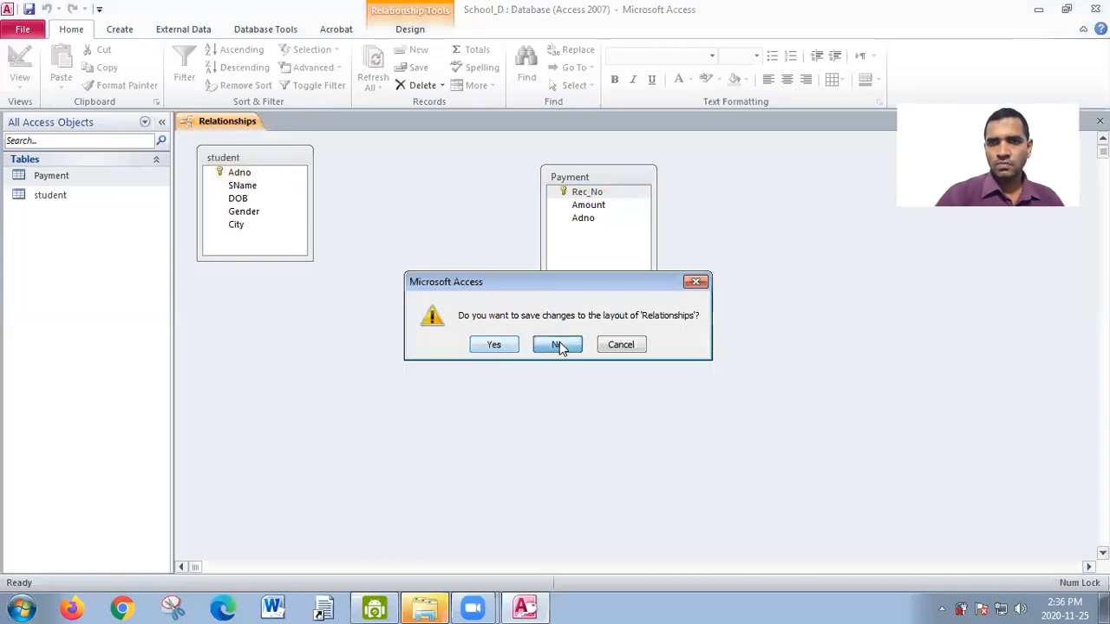
click(560, 346)
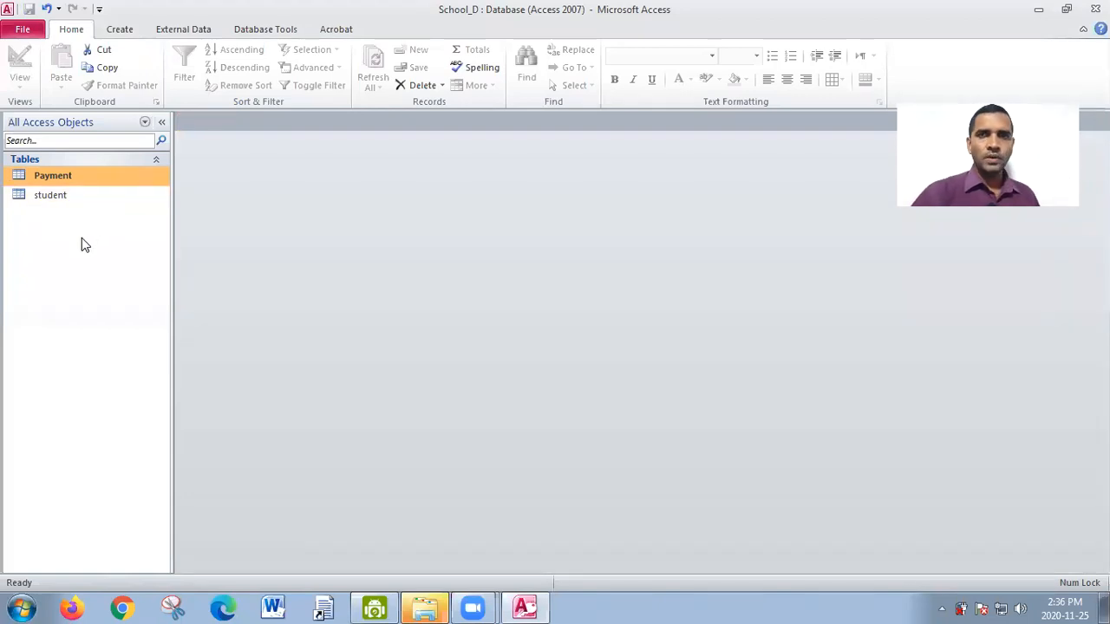
- Reopen the Relationships window of the School_D database
click(275, 31)
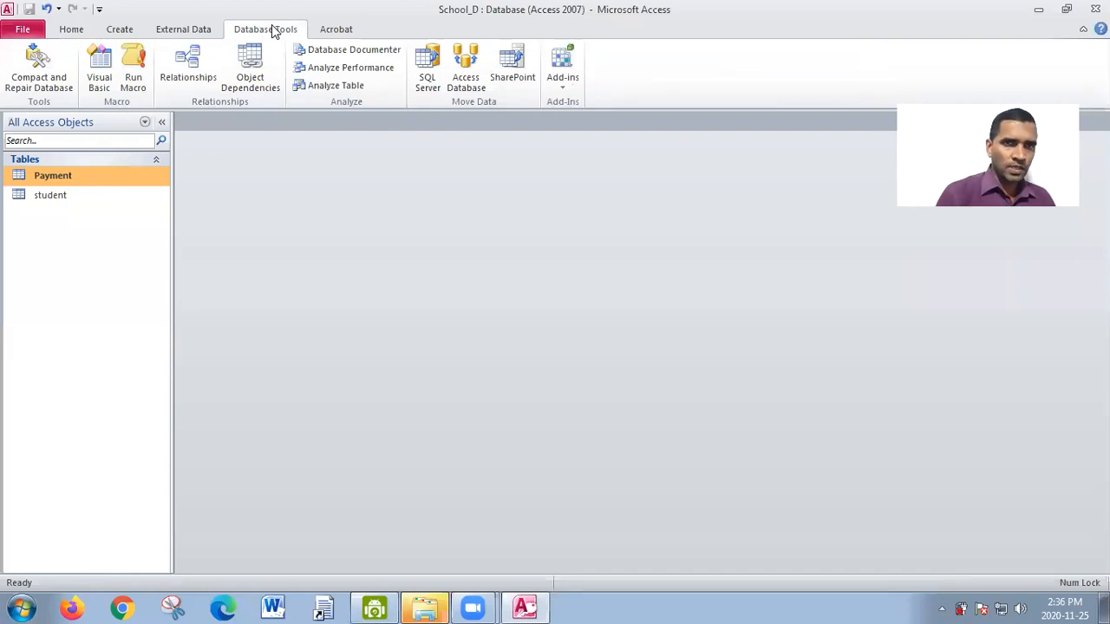
click(197, 70)
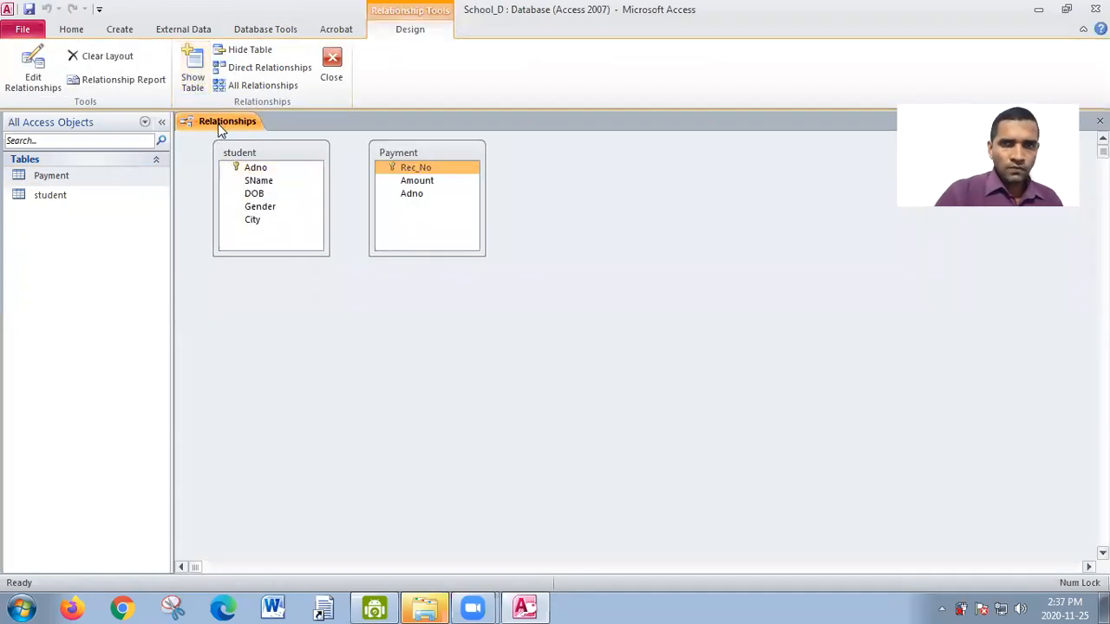
click(192, 69)
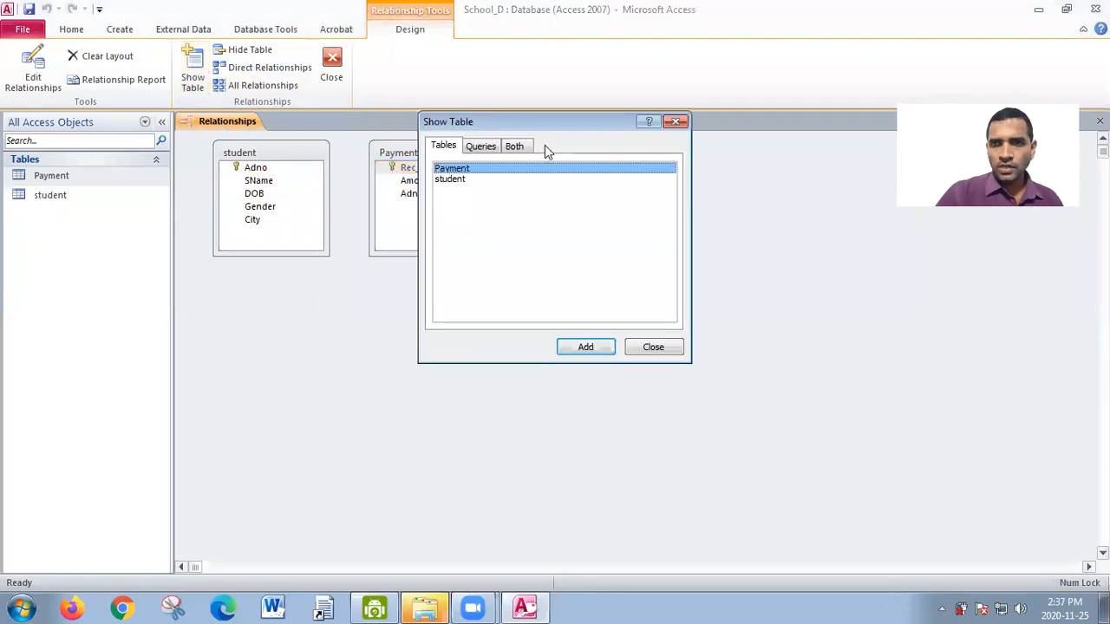
drag(550, 129, 403, 173)
click(509, 389)
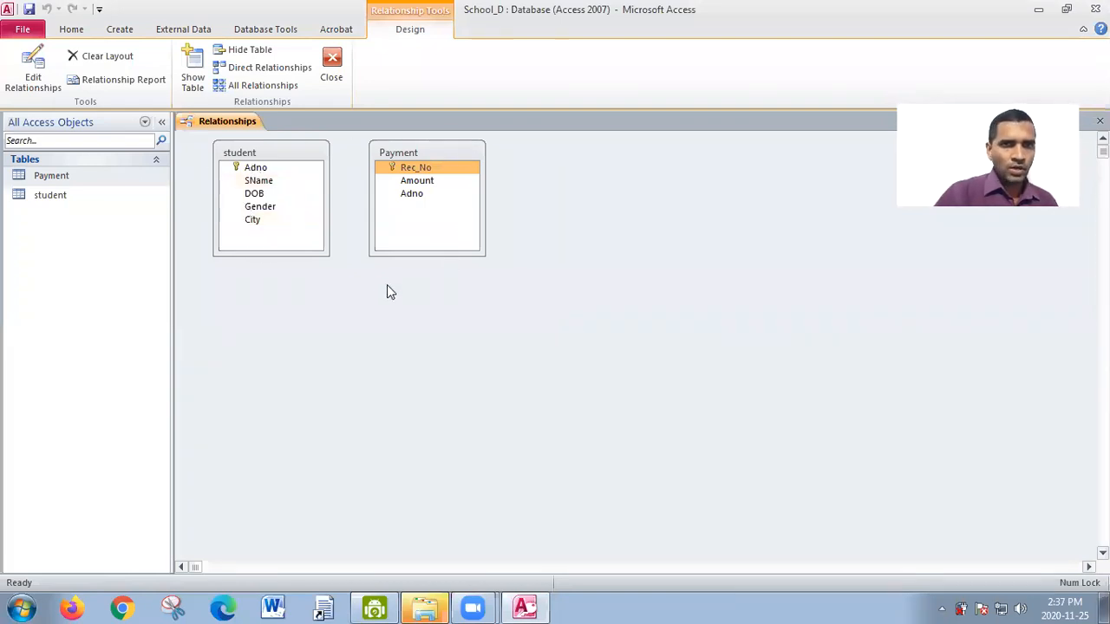
- Hide the student and Payment tables from the Relationships layout
right_click(292, 156)
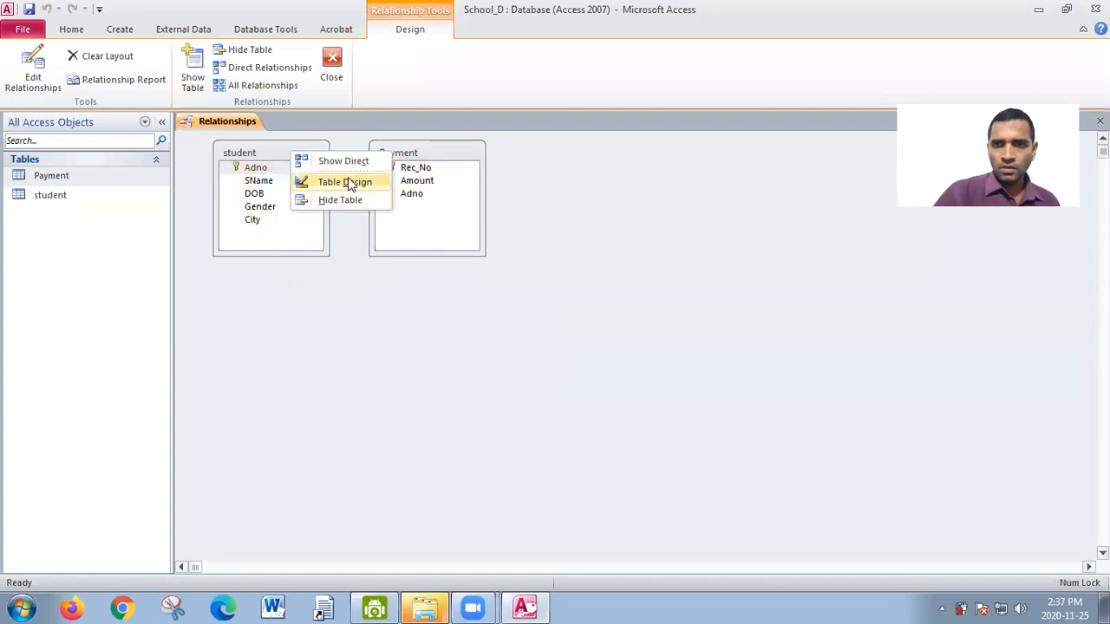
click(361, 200)
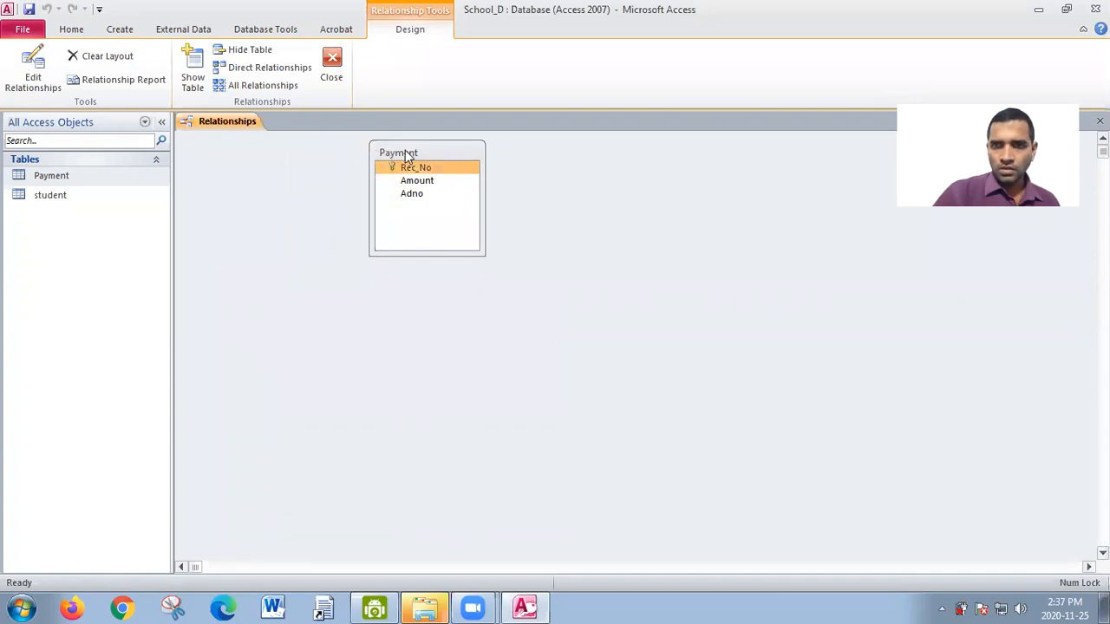
right_click(406, 151)
click(452, 200)
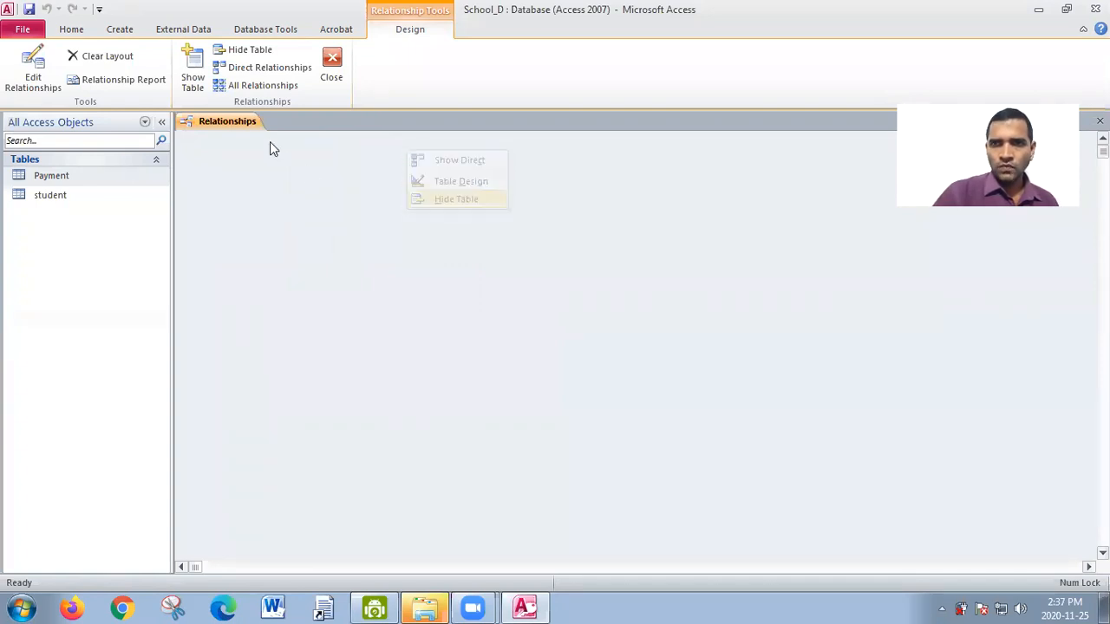
- Add both the Payment and student tables to the empty Relationships layout
click(198, 78)
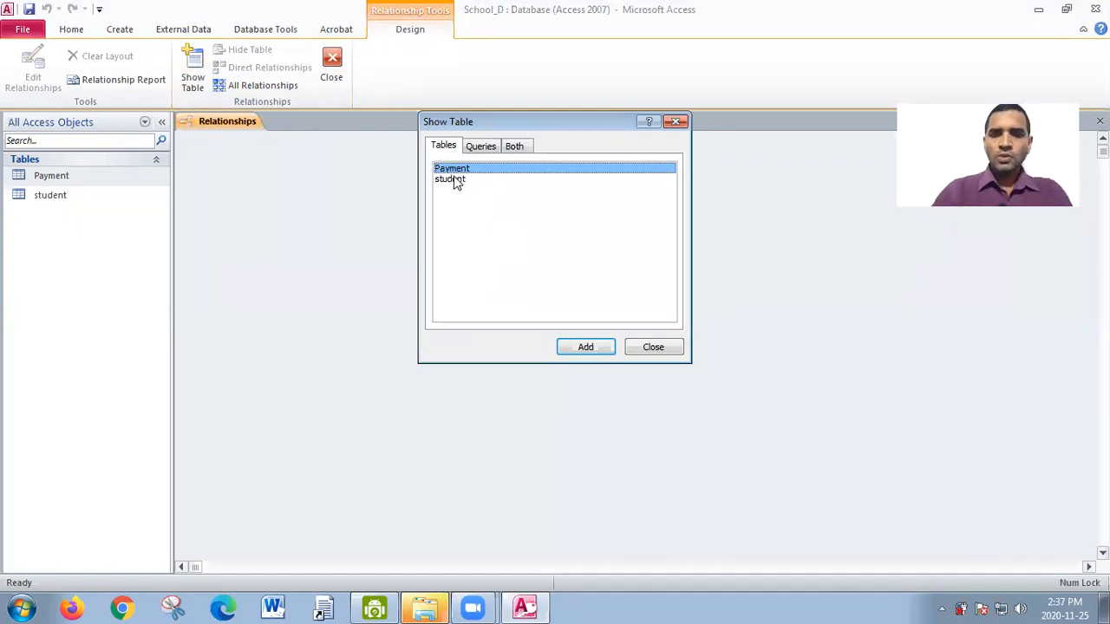
shift+click(462, 185)
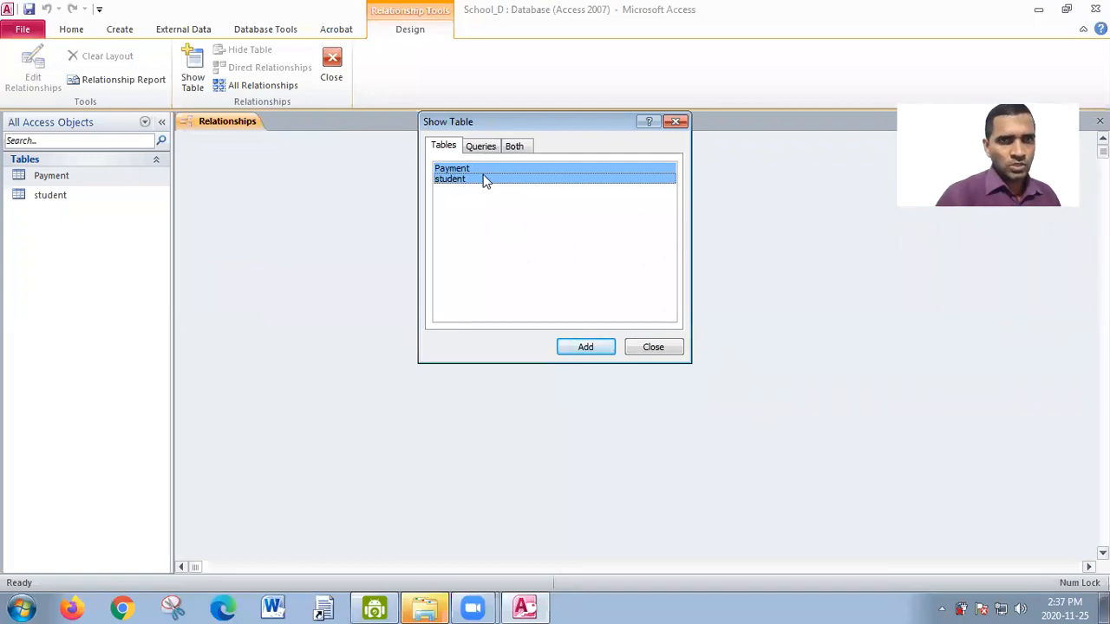
click(602, 350)
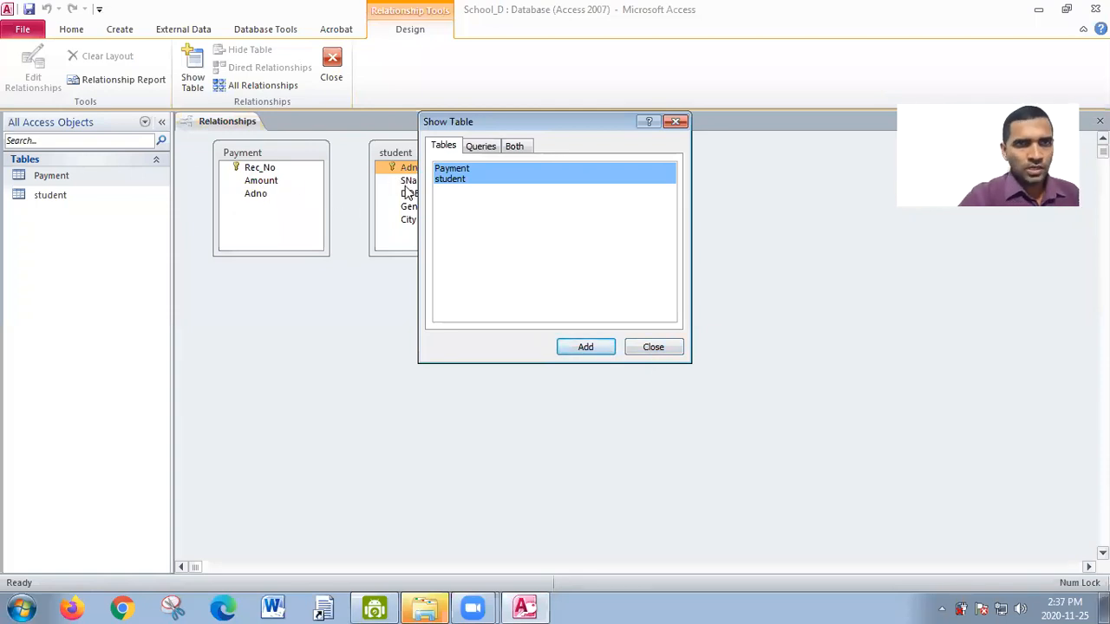
click(669, 351)
click(184, 153)
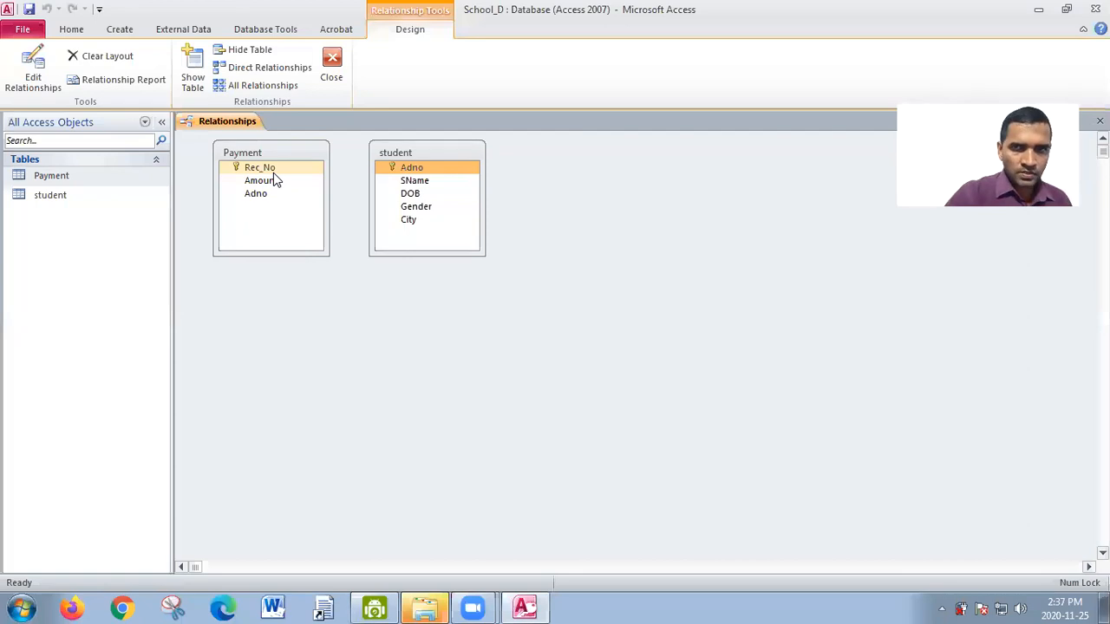
- Relate student's Adno to Payment's Adno with referential integrity enforced, and move the student table farther away from Payment
click(399, 170)
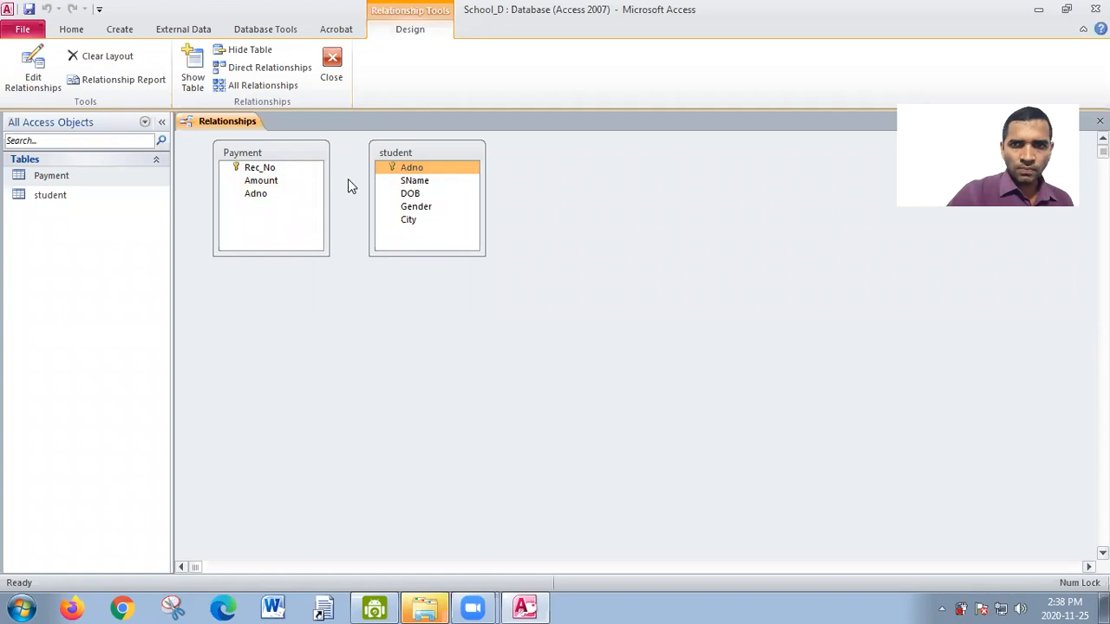
drag(404, 171, 262, 199)
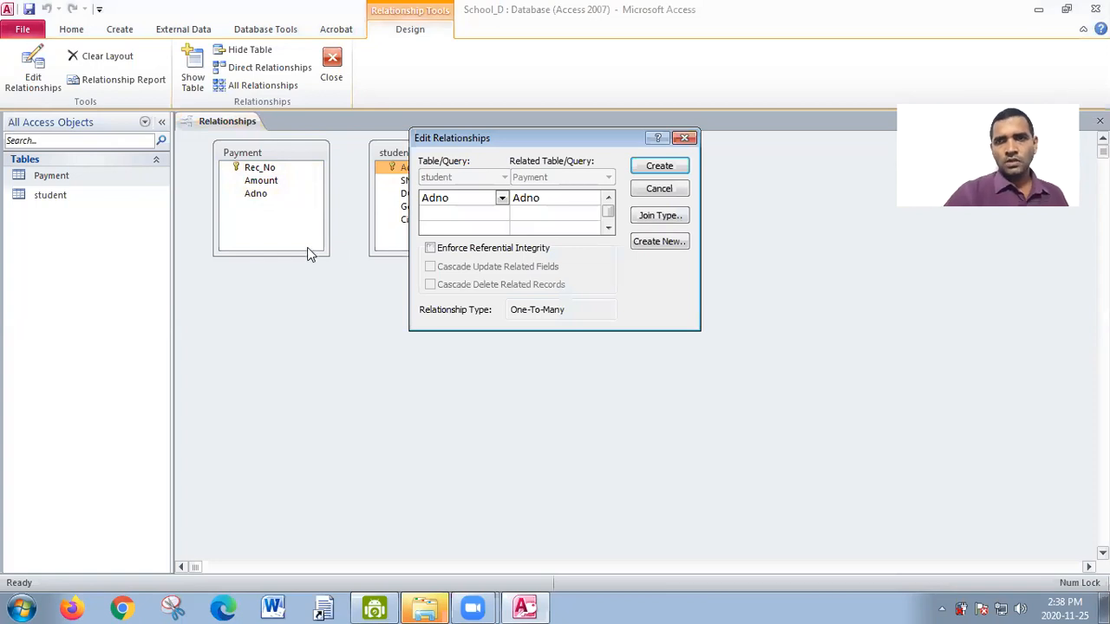
click(431, 248)
click(659, 165)
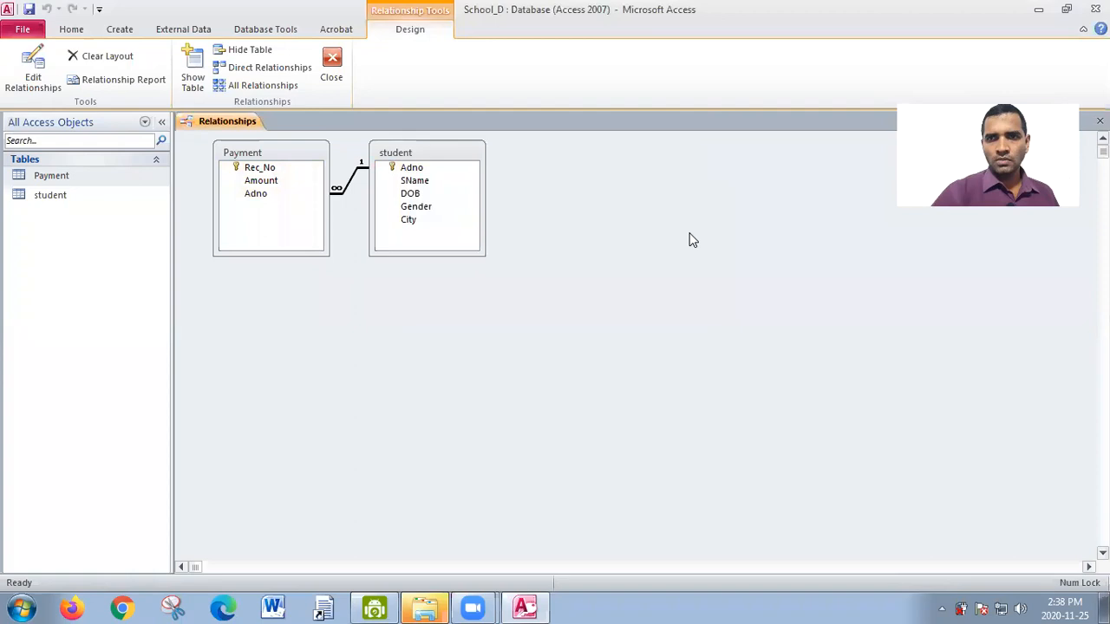
drag(439, 142, 641, 157)
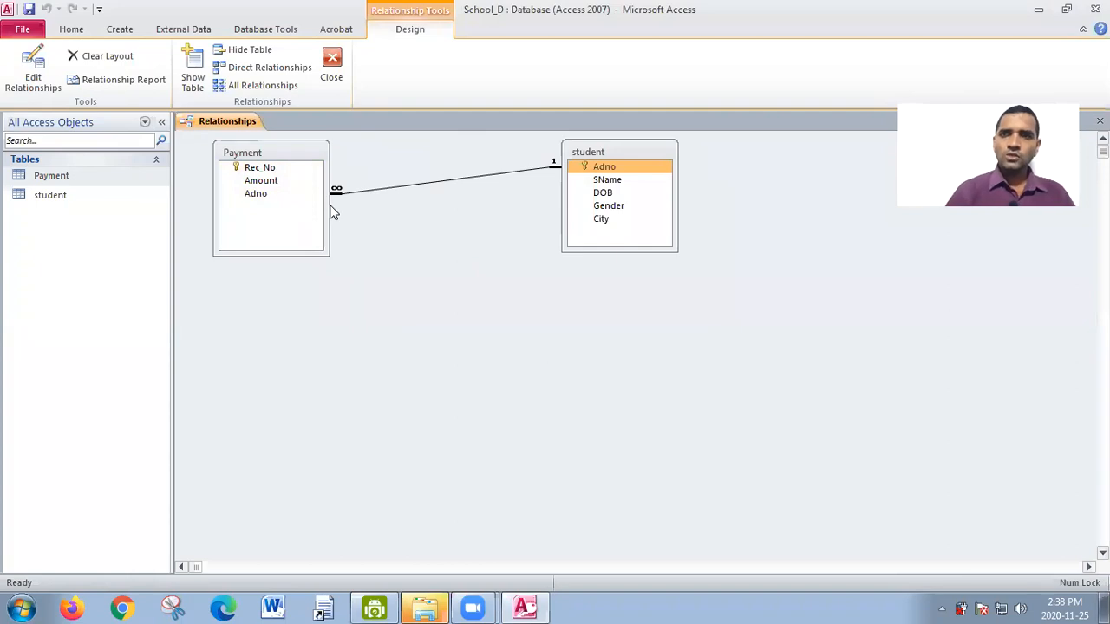
click(643, 170)
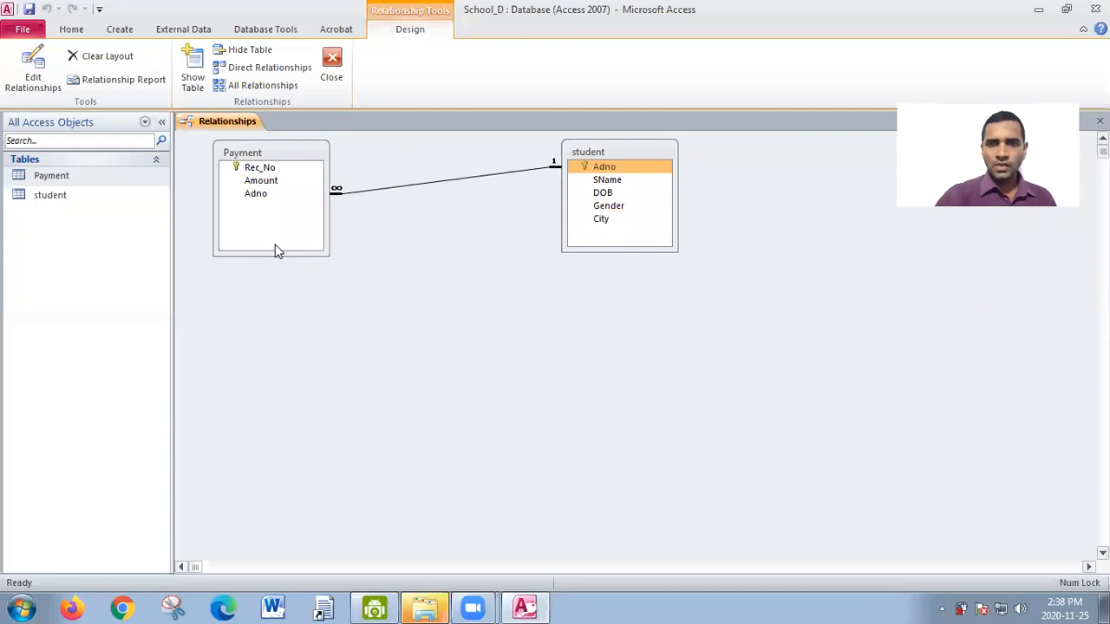
- Open the student table and inspect the related payment records of the fifth and third students, collapsing each one again
double_click(87, 204)
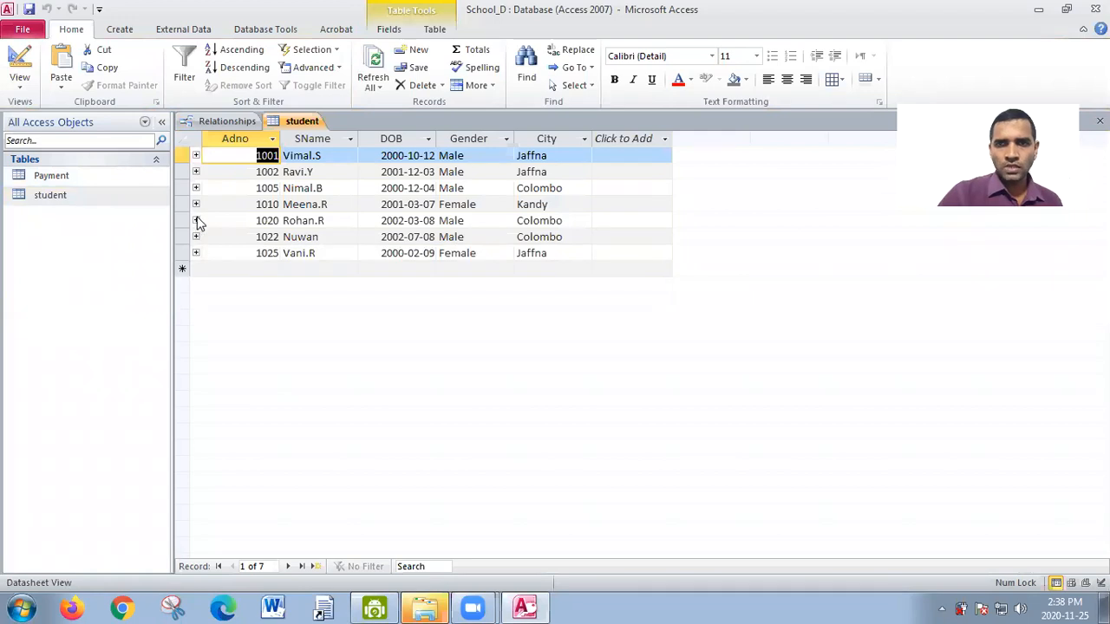
click(196, 220)
click(196, 220)
click(196, 188)
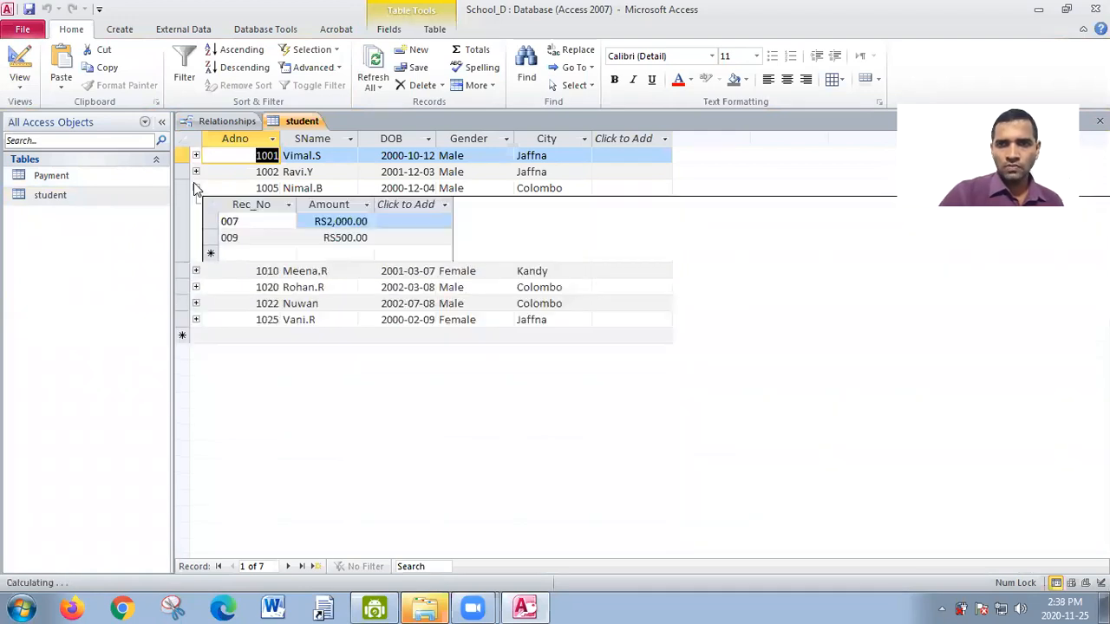
click(196, 188)
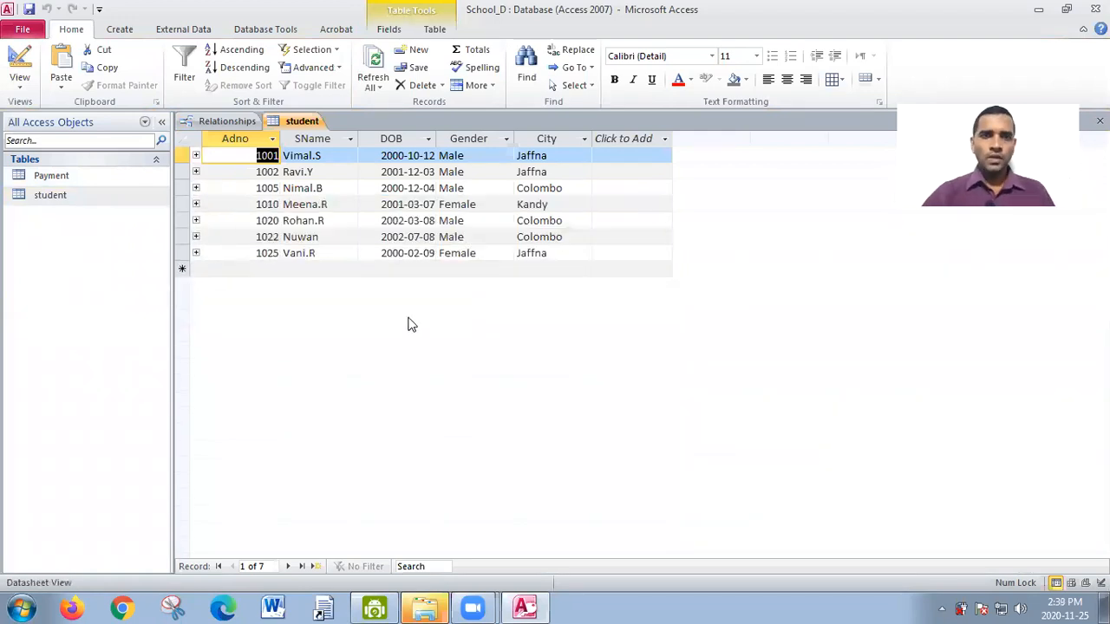
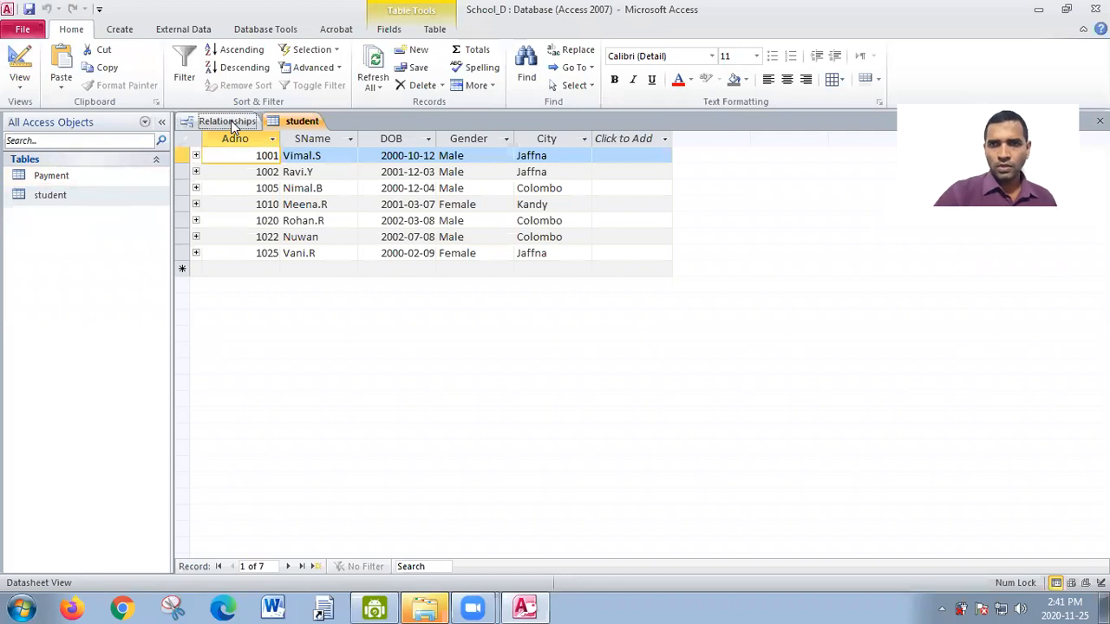
- Open the Payment table and compare its records with the student table's records, switching between the two datasheets
click(260, 155)
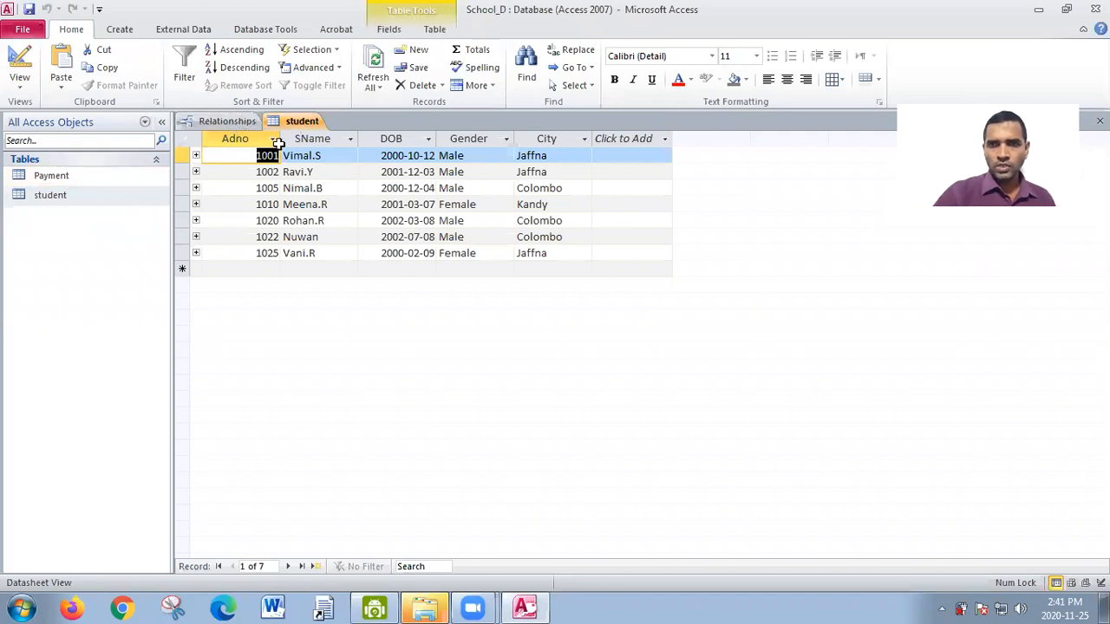
double_click(61, 176)
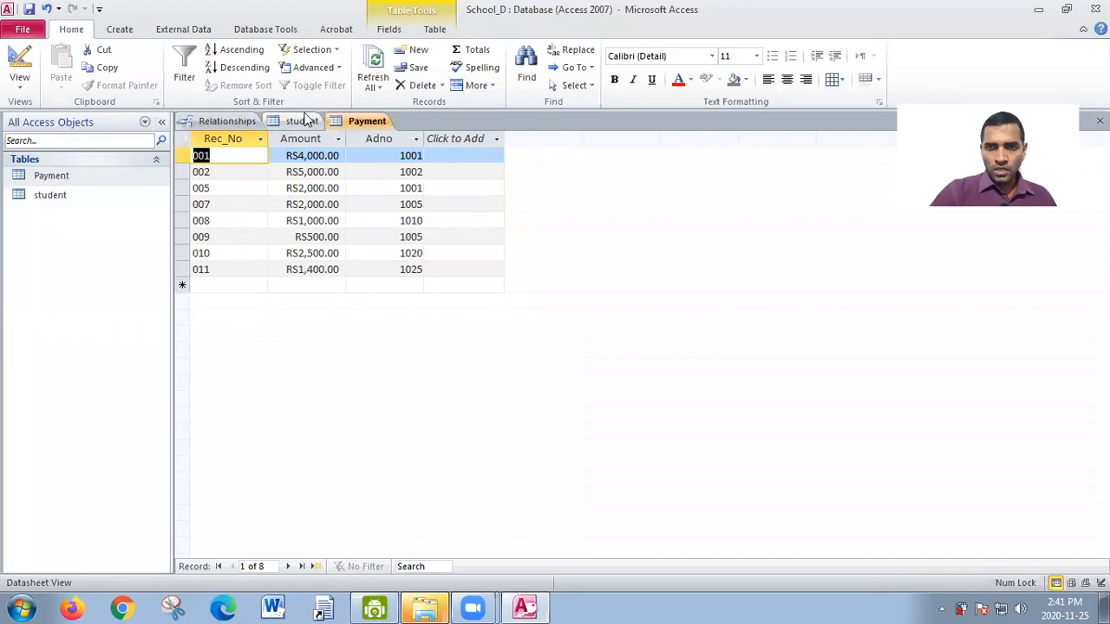
click(305, 120)
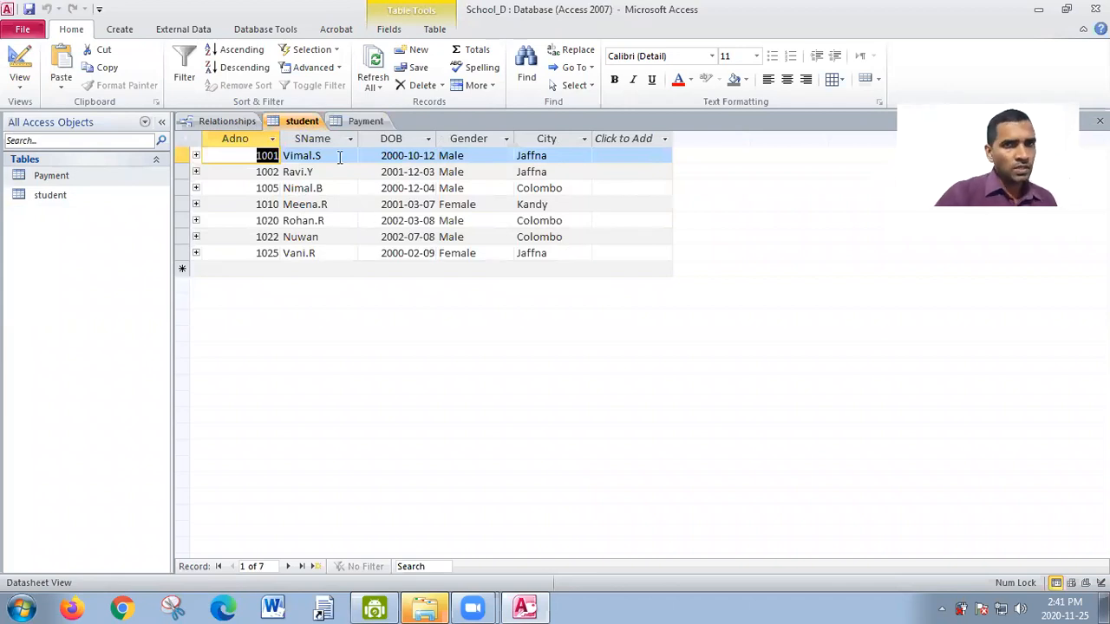
click(362, 122)
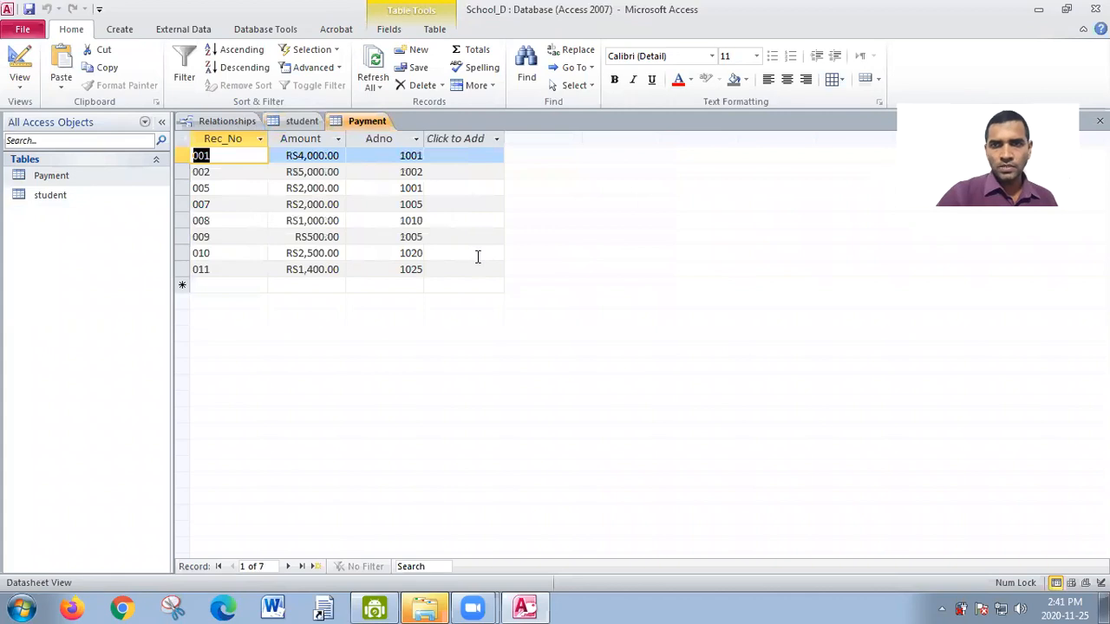
click(303, 121)
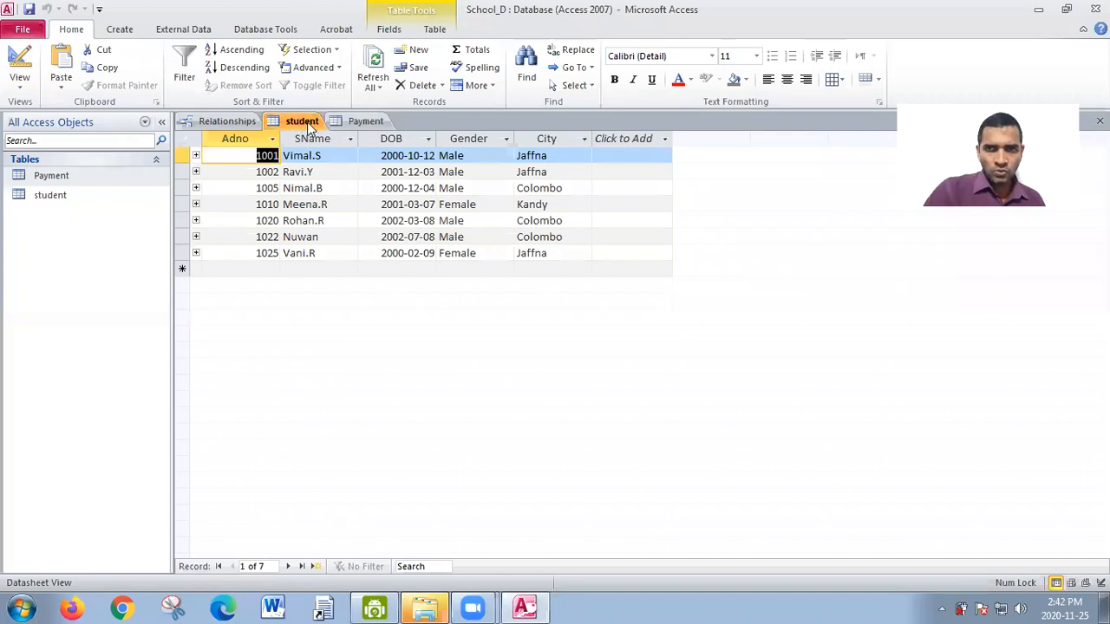
click(366, 123)
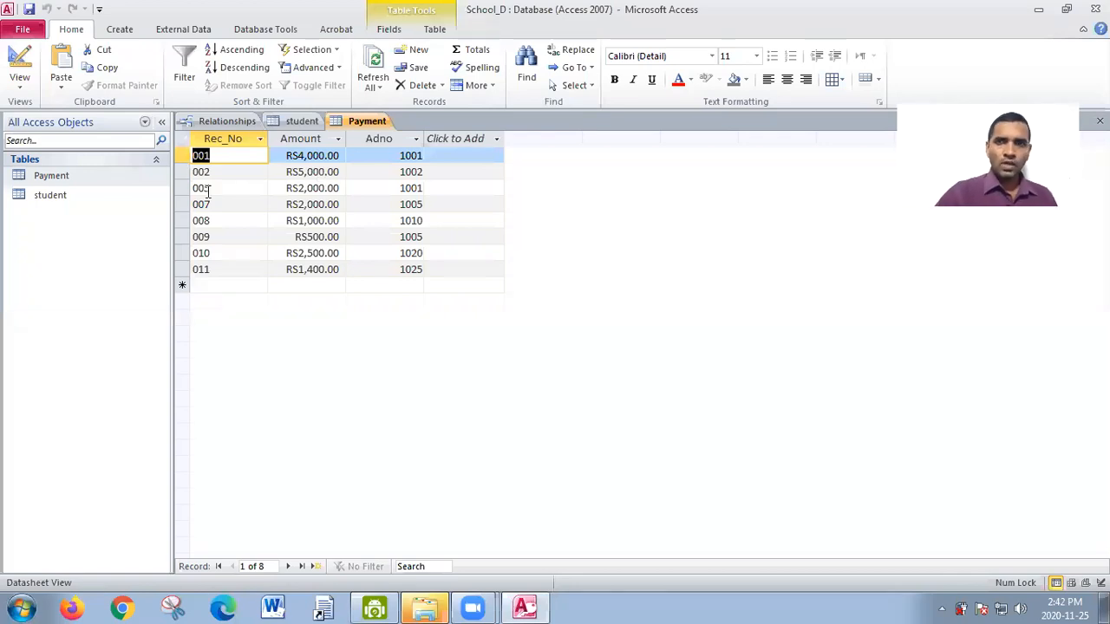
- Close the Payment and student tables and the Relationships window, saving the relationships layout
right_click(370, 122)
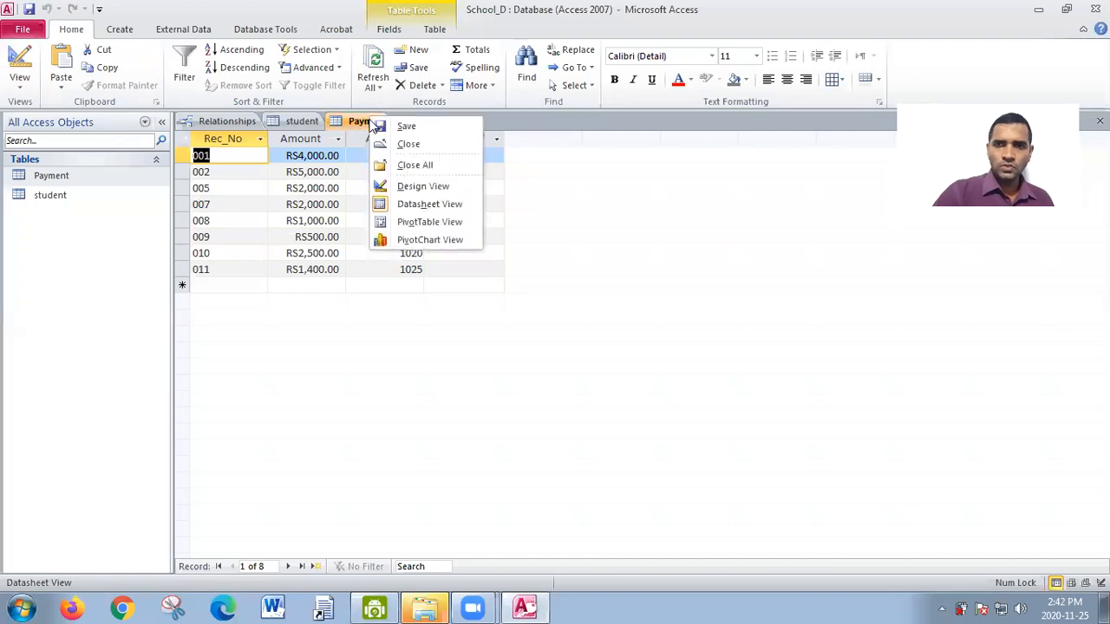
click(408, 149)
right_click(307, 123)
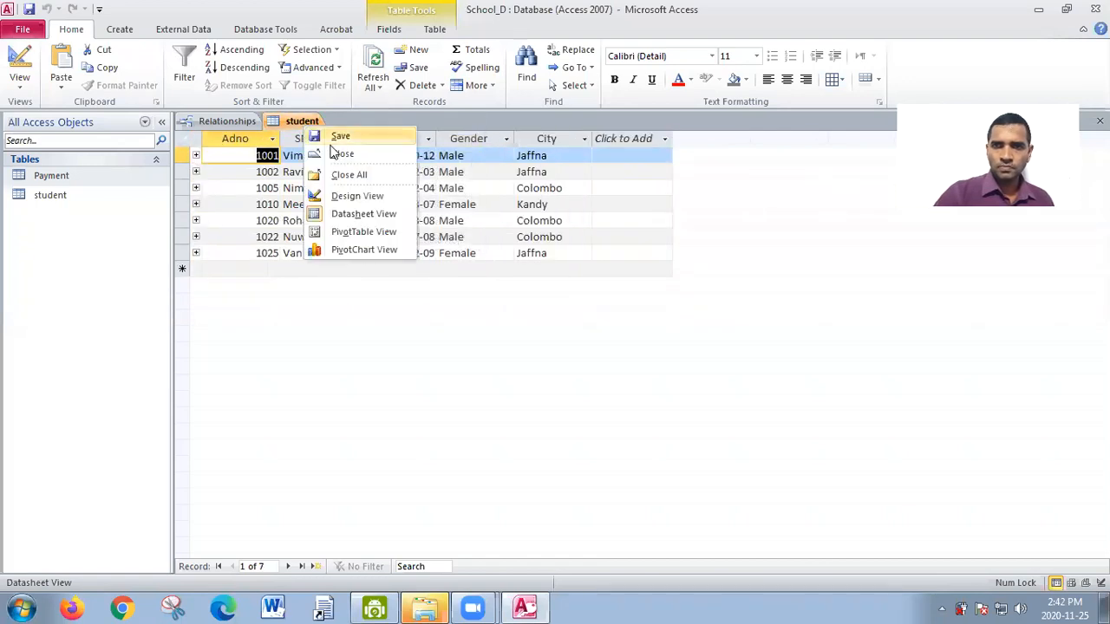
click(338, 154)
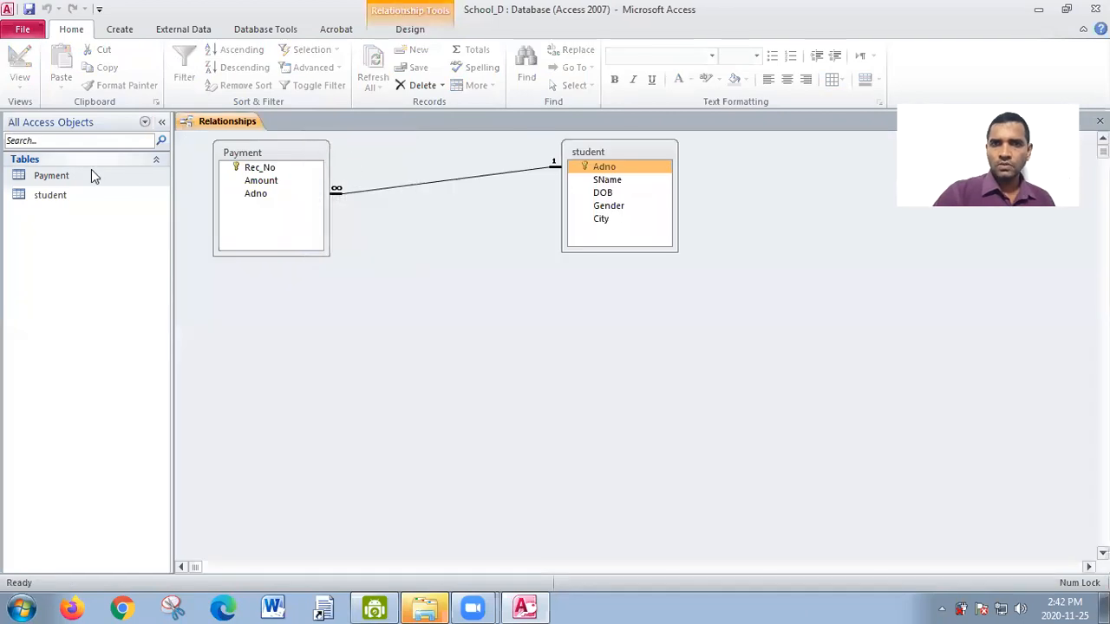
right_click(217, 124)
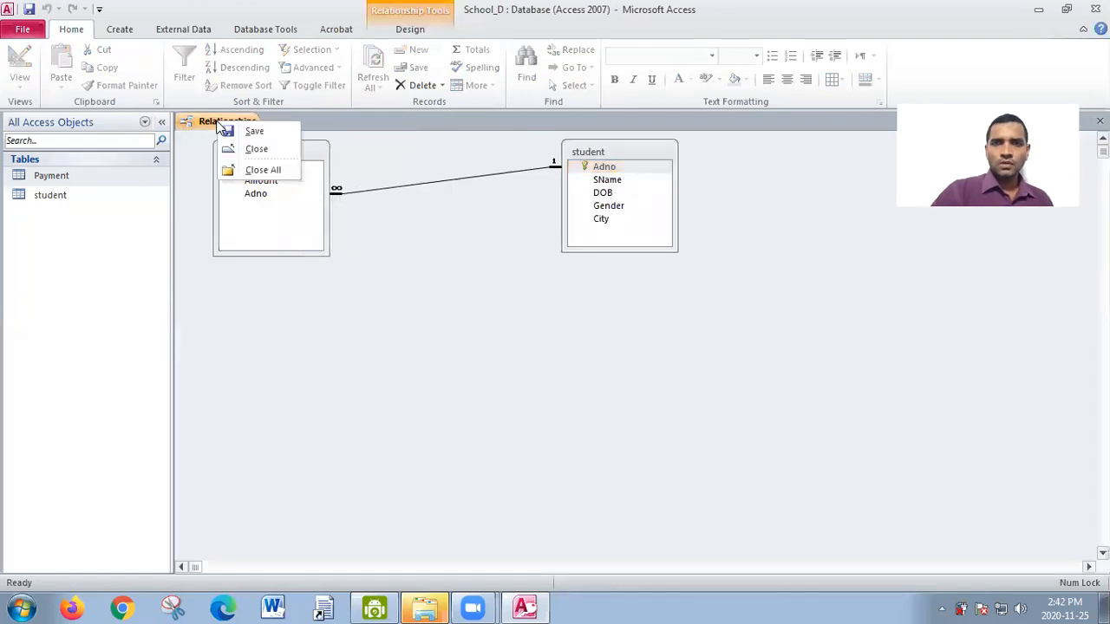
click(256, 148)
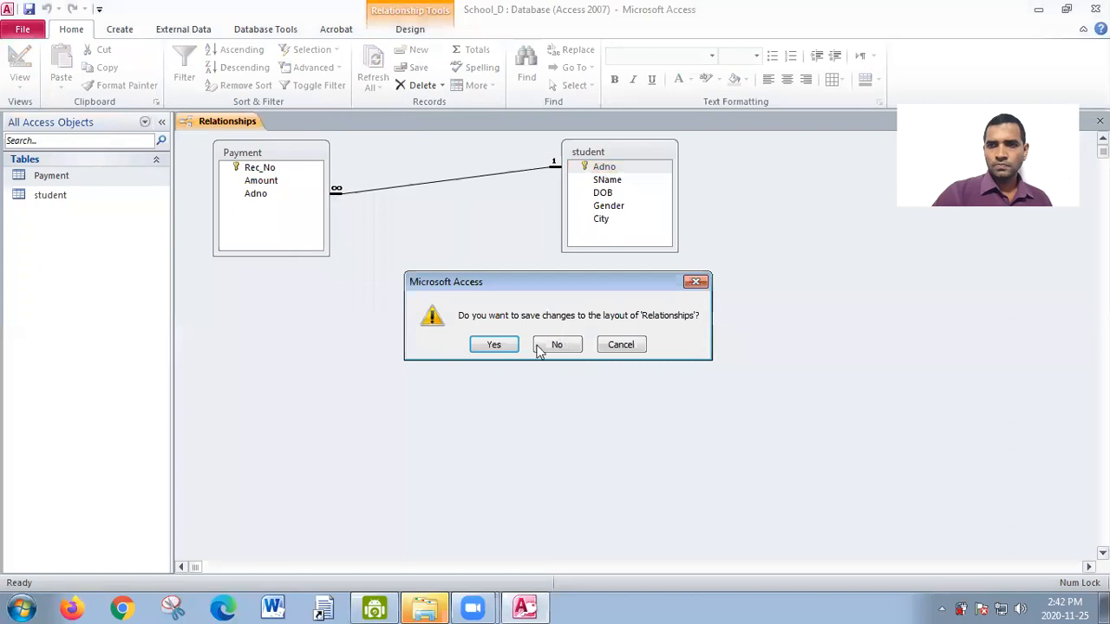
click(495, 344)
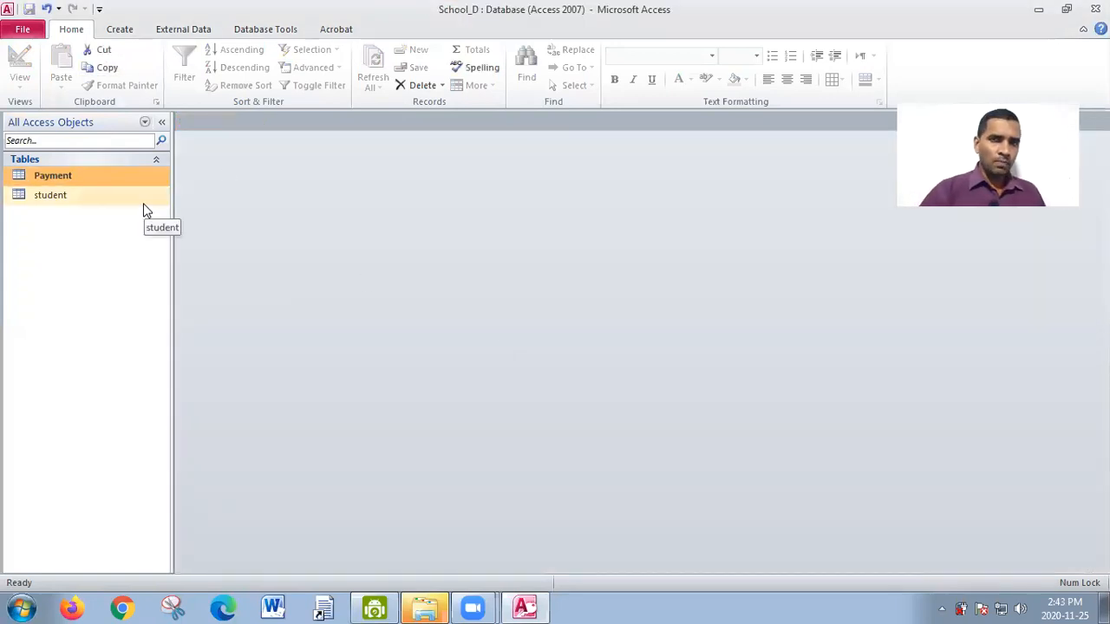
- Create a query in Design view containing the Payment and student tables, and dismiss the antivirus alert
click(119, 30)
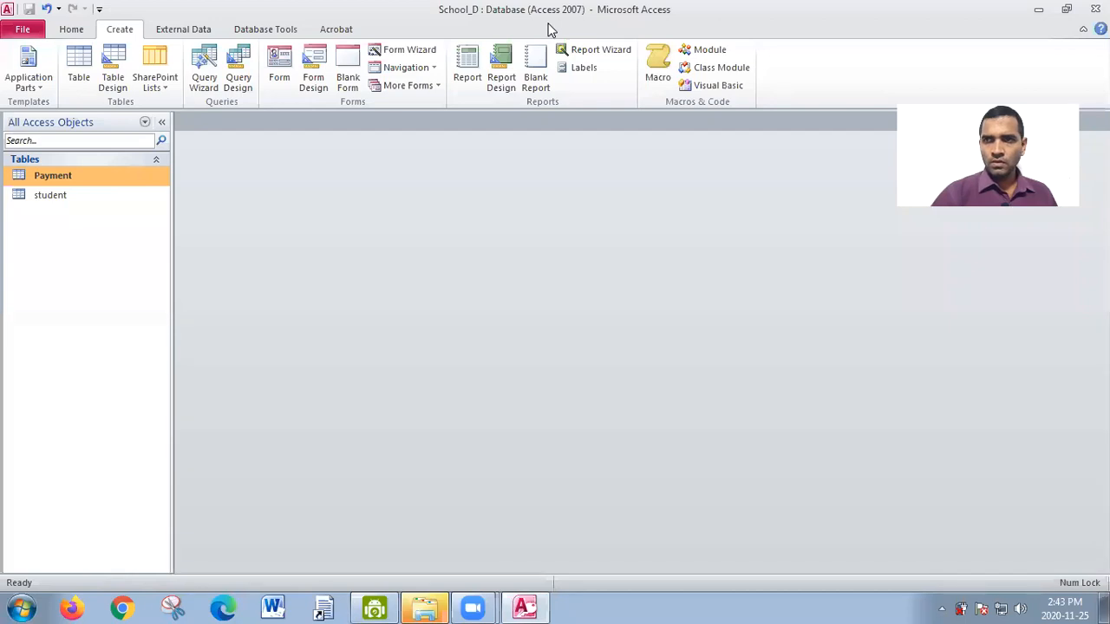
mouse_move(248, 39)
mouse_down()
mouse_move(182, 65)
mouse_move(195, 104)
mouse_move(267, 98)
mouse_move(260, 45)
mouse_move(232, 38)
mouse_up()
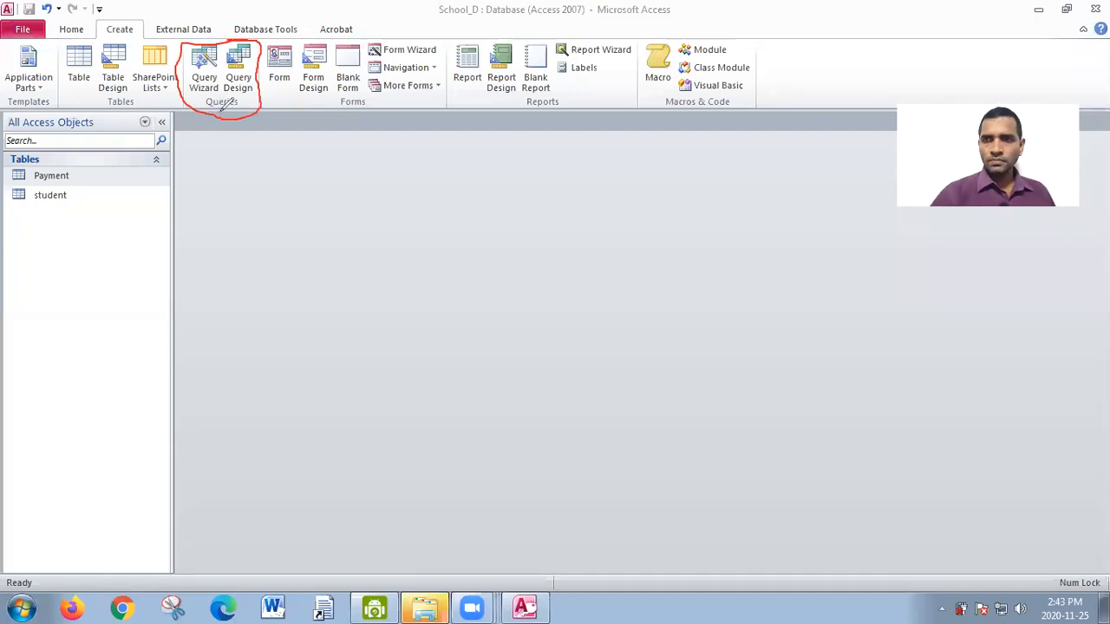
key(e)
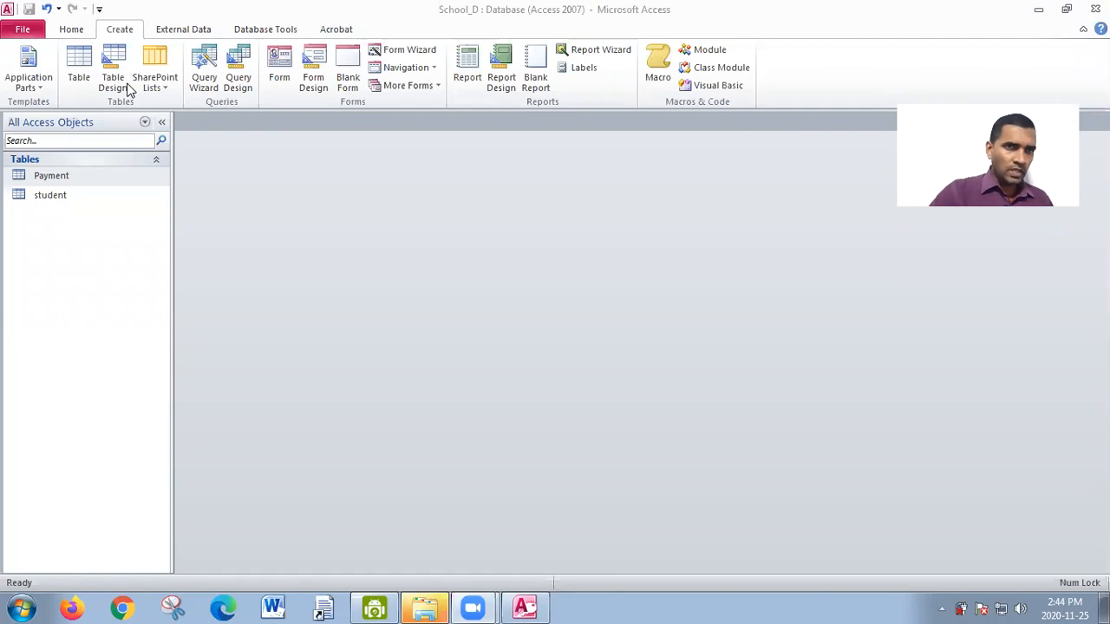
click(240, 78)
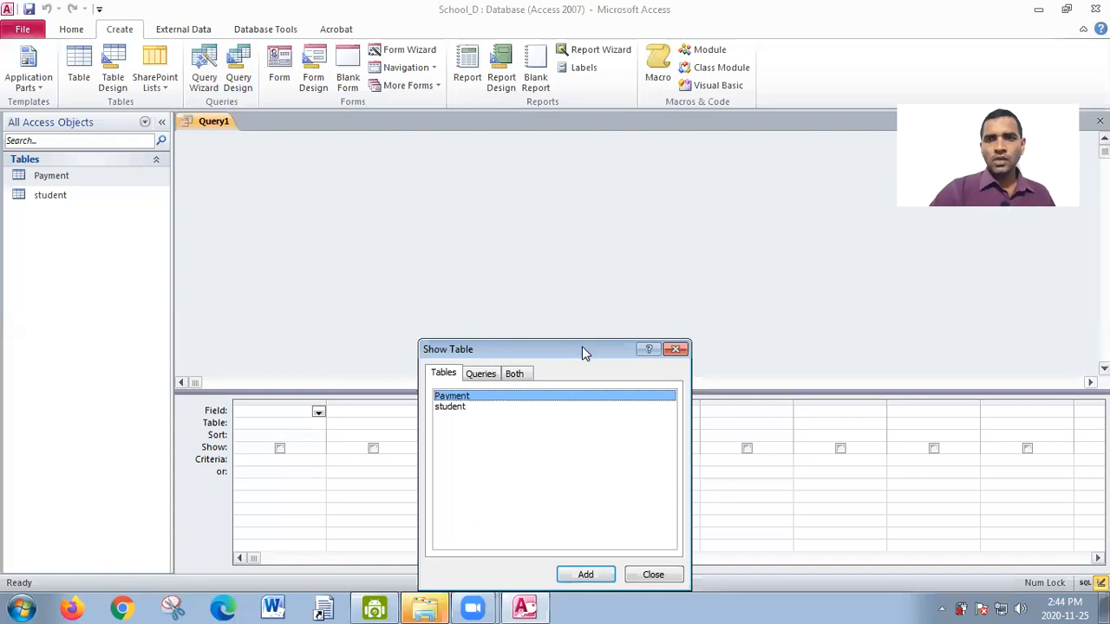
drag(582, 346, 547, 196)
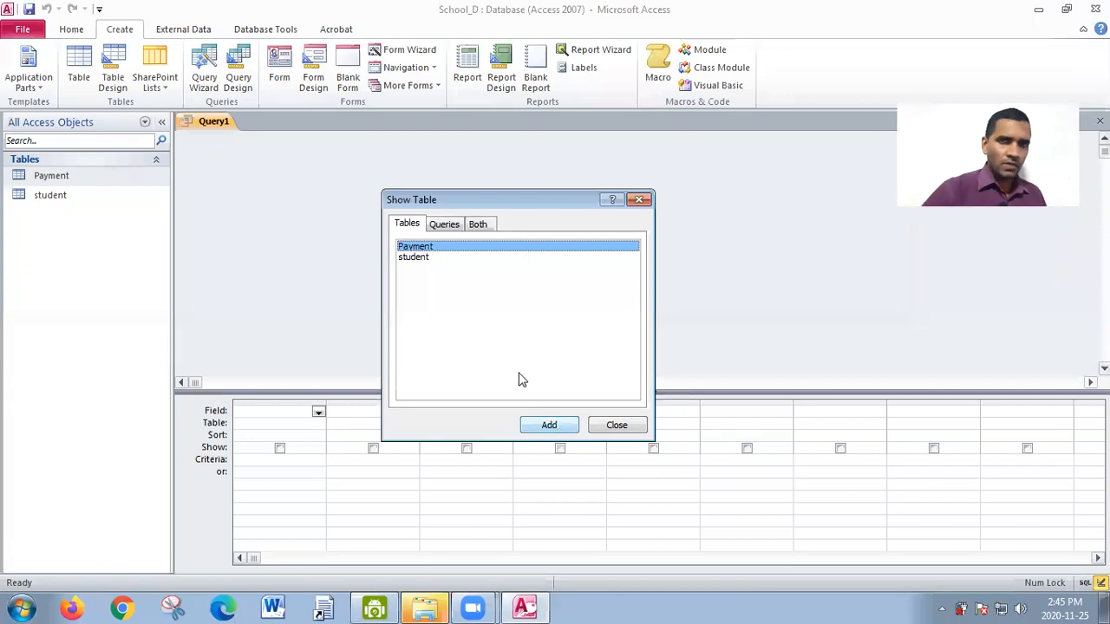
click(565, 426)
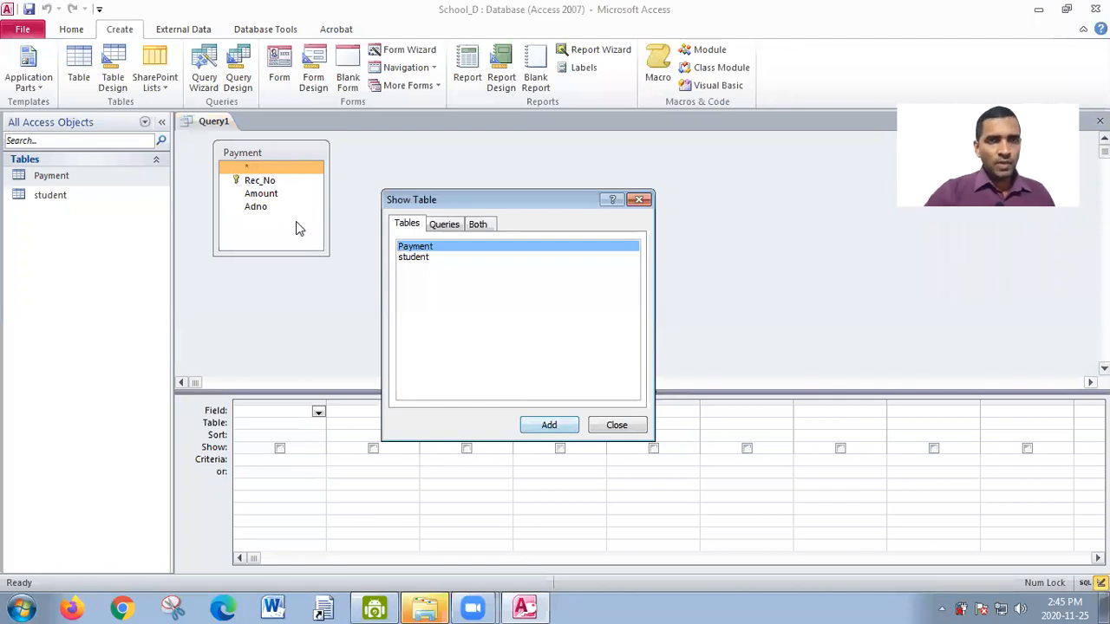
click(422, 260)
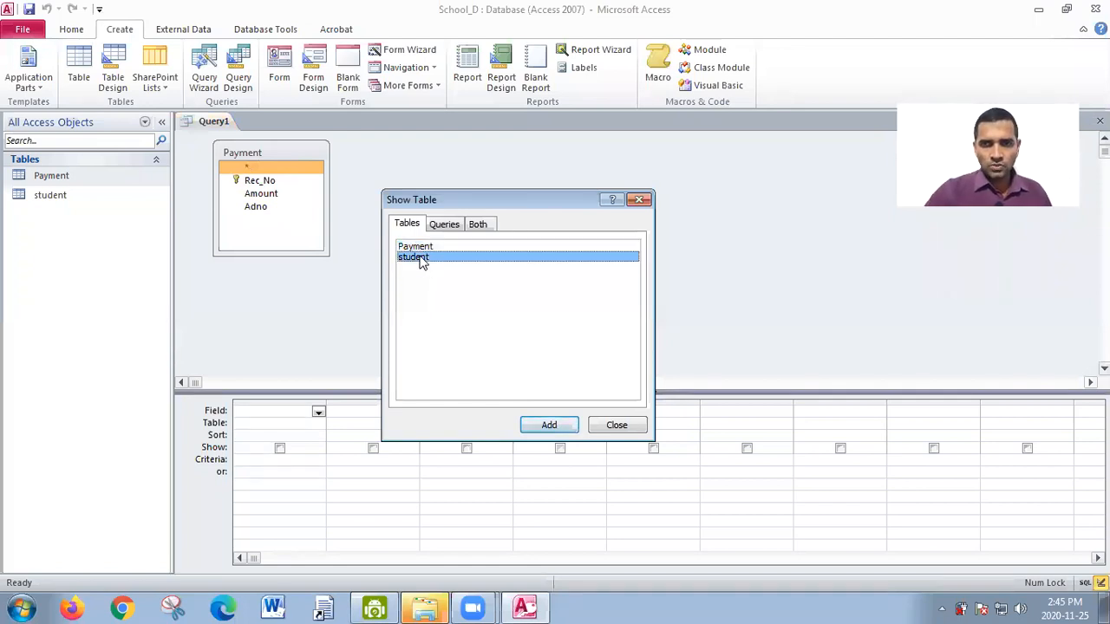
click(549, 425)
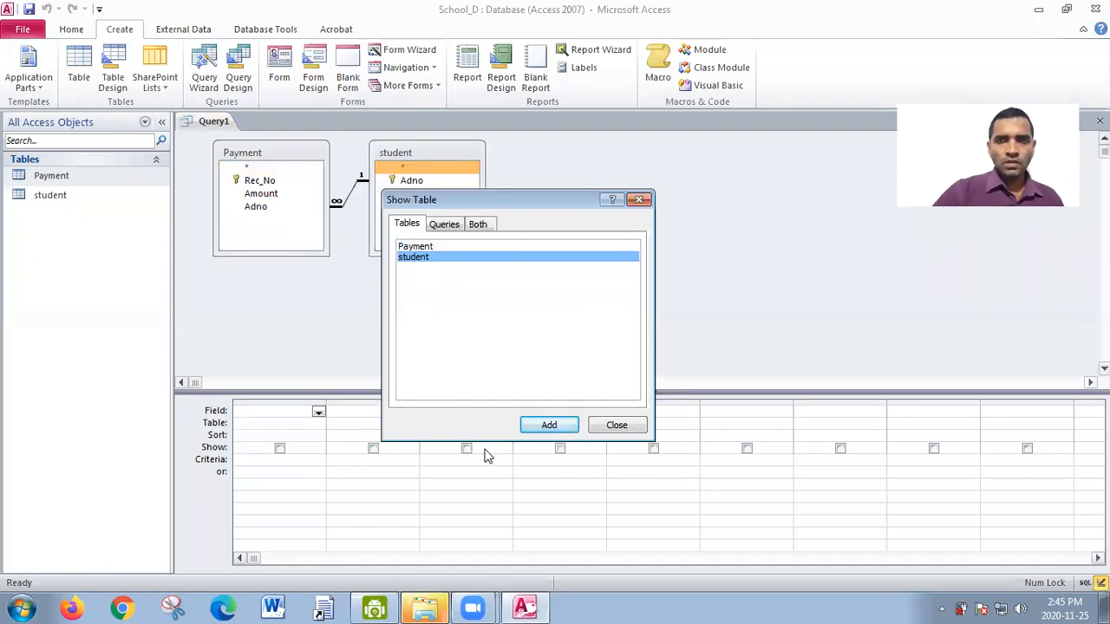
click(617, 425)
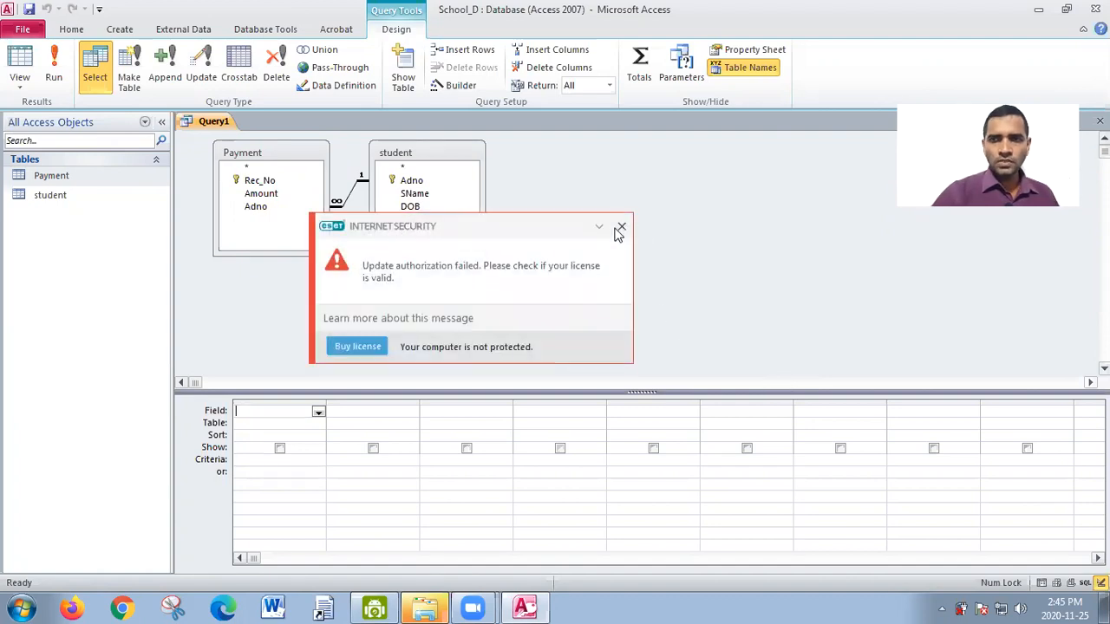
click(622, 229)
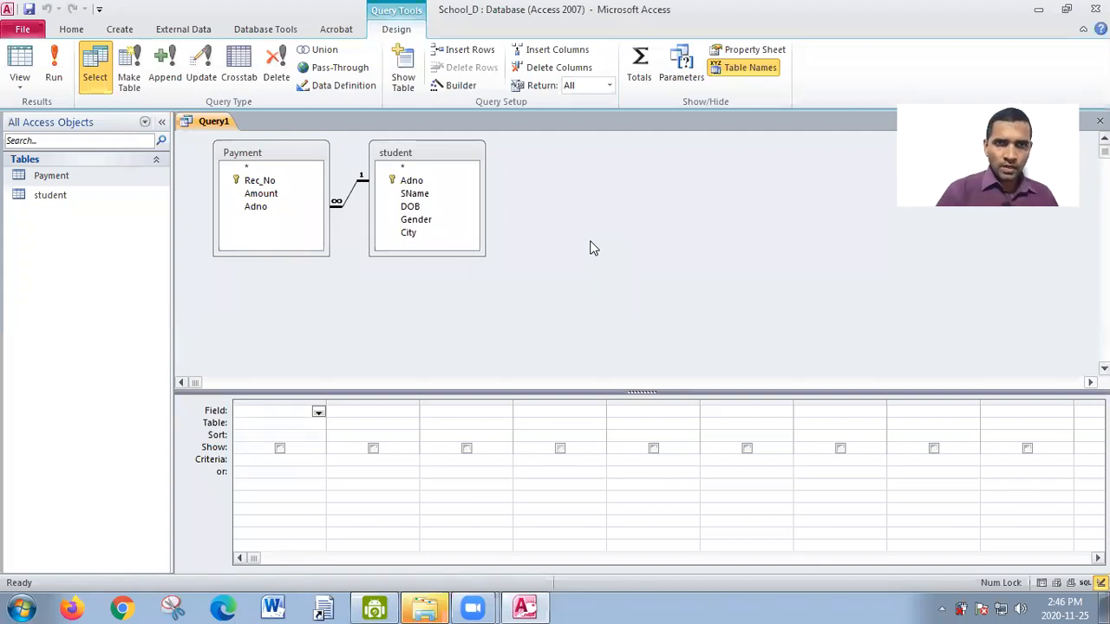
click(408, 220)
click(414, 195)
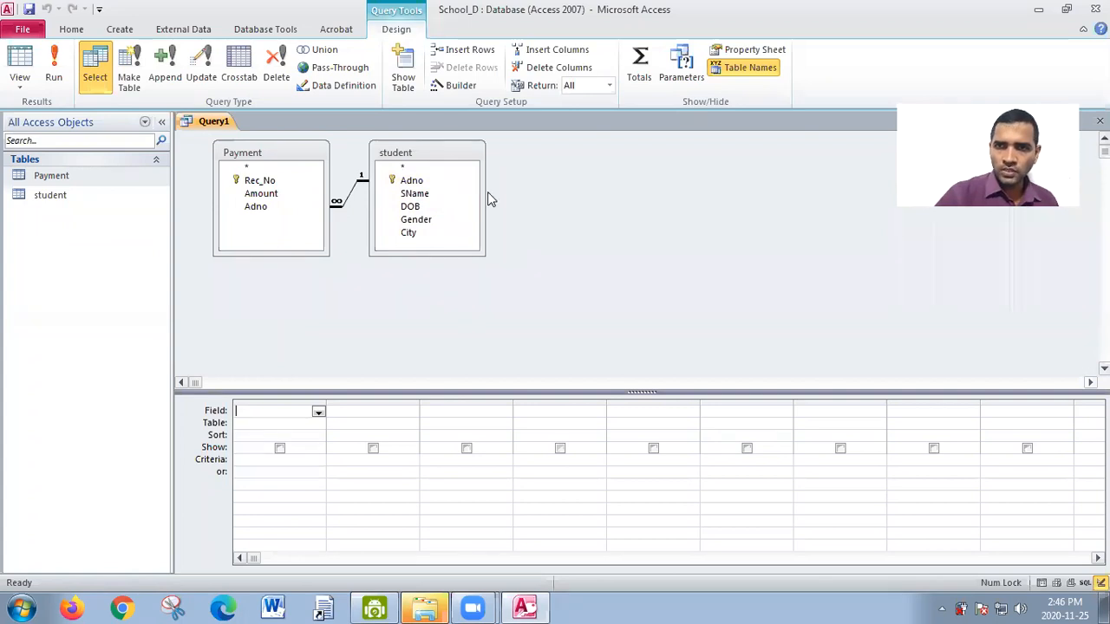
drag(390, 200, 444, 205)
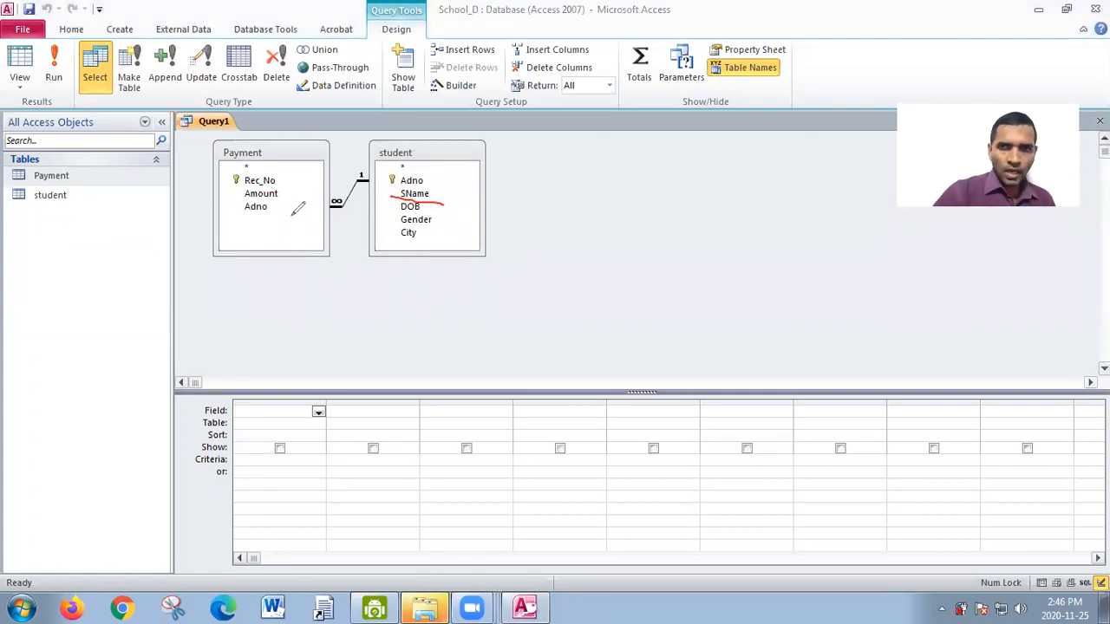
drag(238, 200, 285, 198)
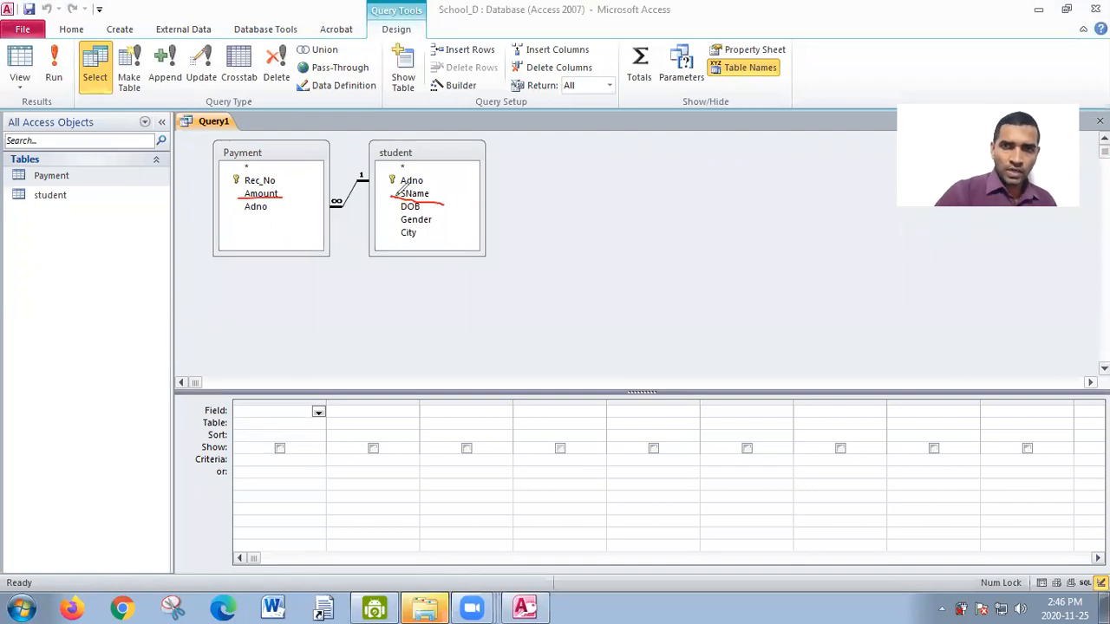
mouse_move(373, 146)
mouse_down()
mouse_move(442, 143)
mouse_move(364, 155)
mouse_up()
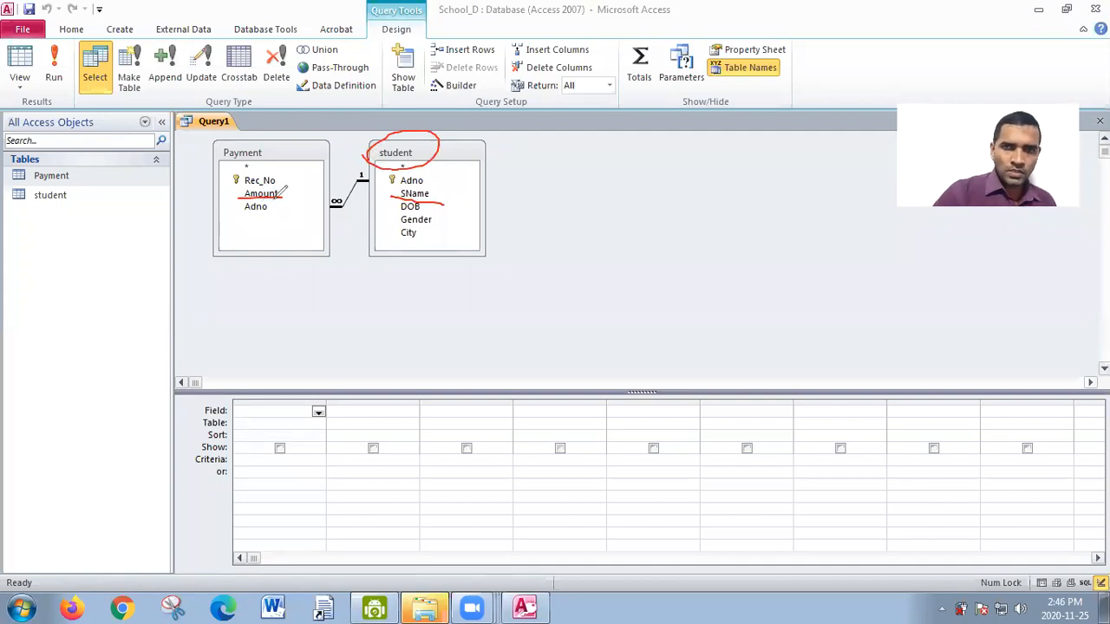
mouse_move(221, 154)
mouse_down()
mouse_move(256, 139)
mouse_move(247, 157)
mouse_move(223, 152)
mouse_up()
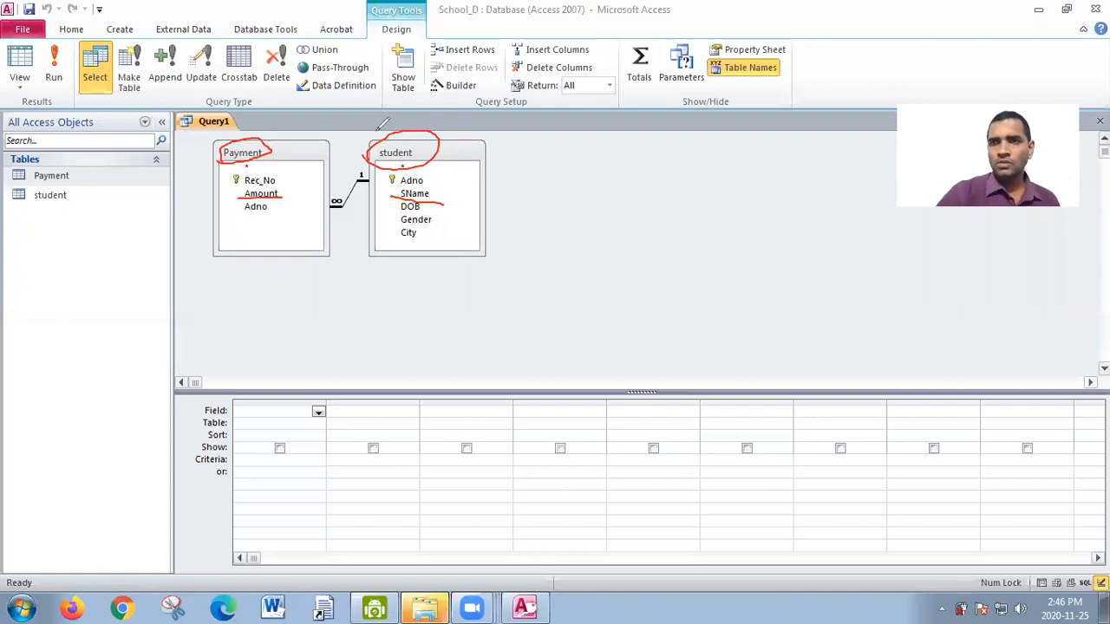
key(e)
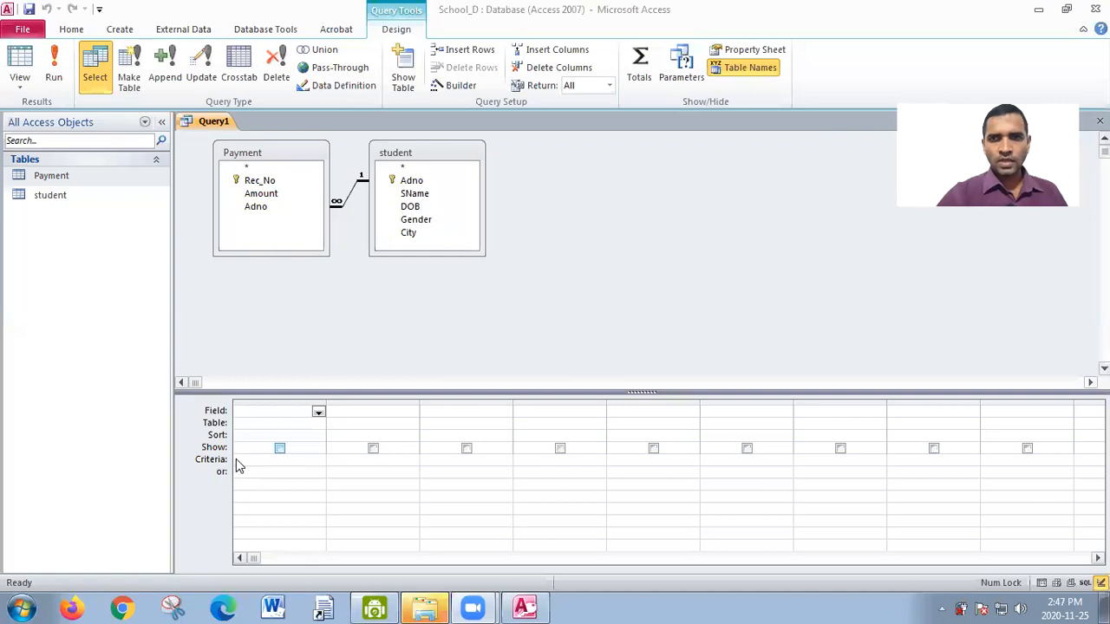
- Add the student table's SName field as the first column of the query design grid
click(436, 200)
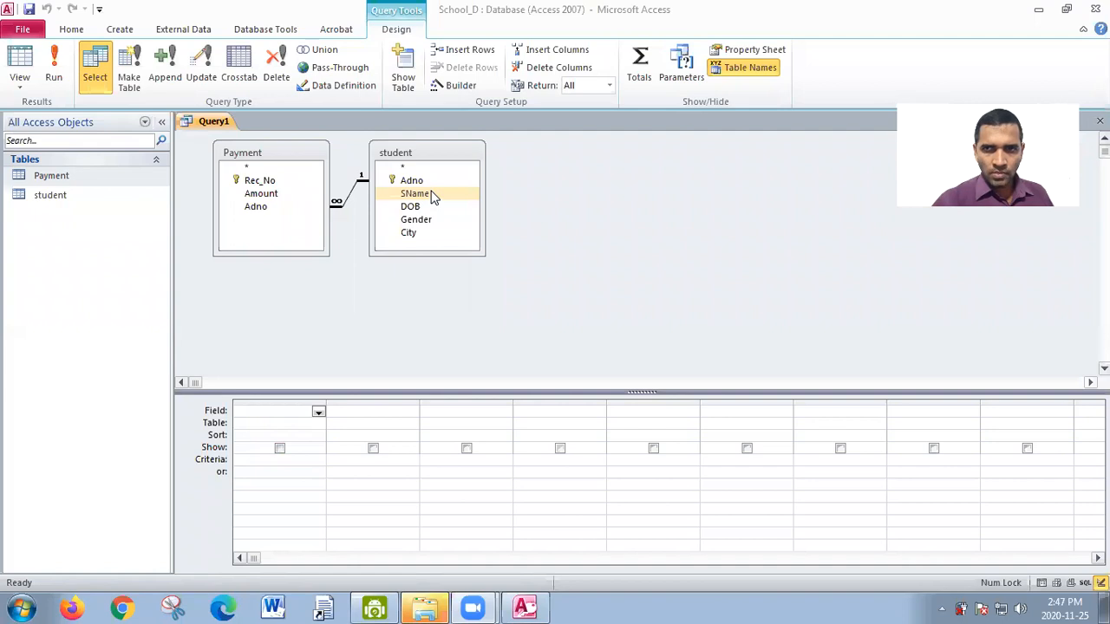
drag(431, 196, 285, 408)
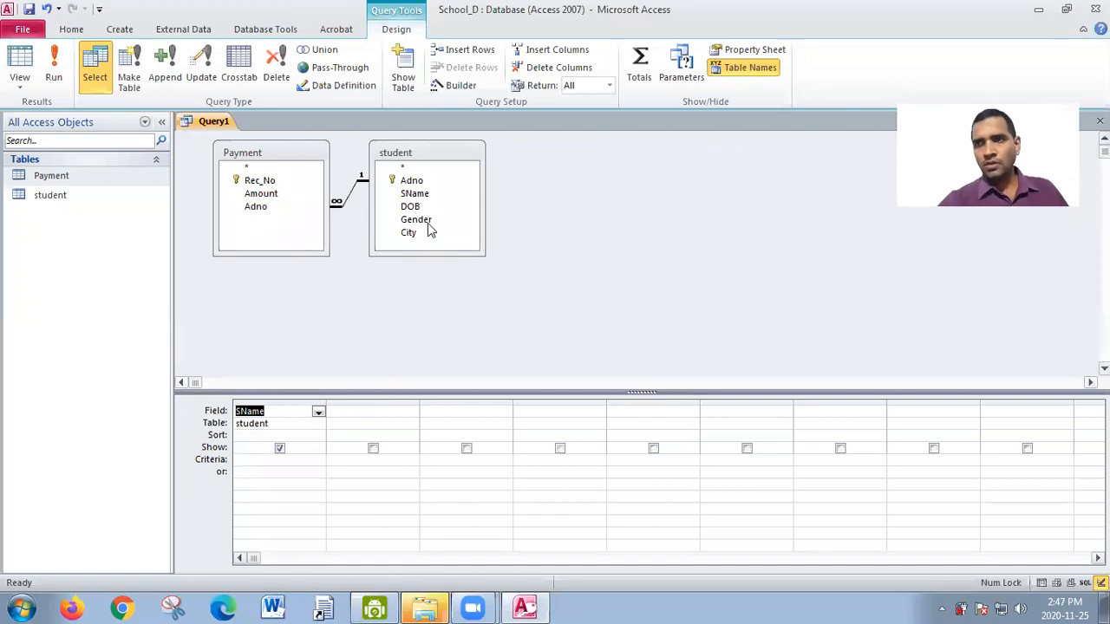
drag(628, 204, 654, 182)
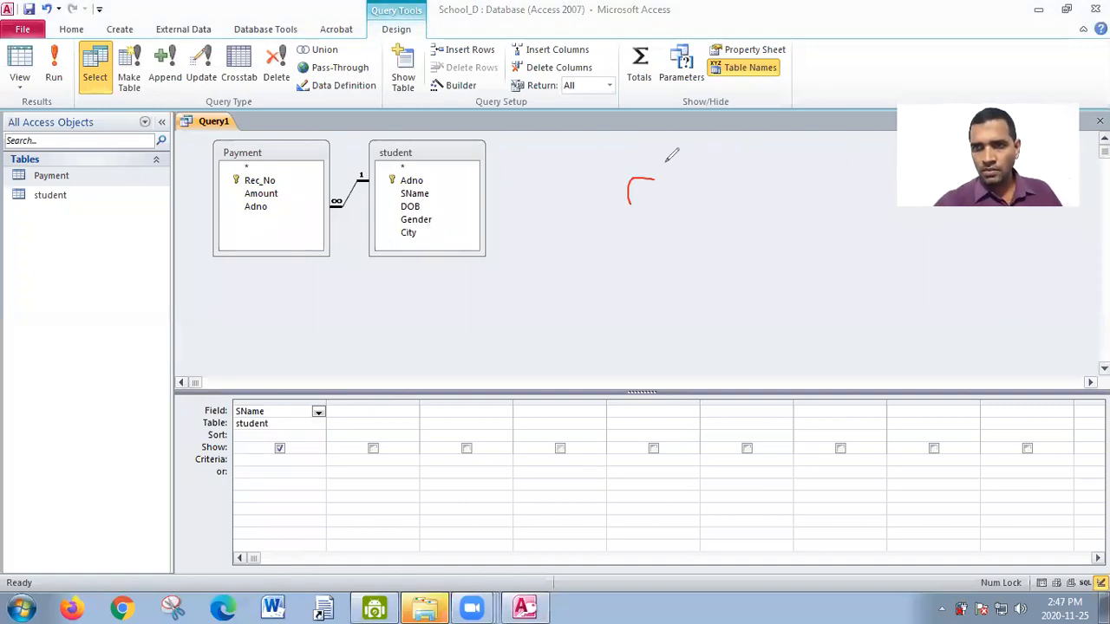
mouse_move(646, 124)
mouse_down()
mouse_move(725, 178)
mouse_move(735, 152)
mouse_move(763, 200)
mouse_move(732, 211)
mouse_up()
mouse_move(646, 221)
mouse_down()
mouse_move(640, 284)
mouse_move(701, 228)
mouse_move(706, 278)
mouse_move(784, 201)
mouse_move(771, 234)
mouse_up()
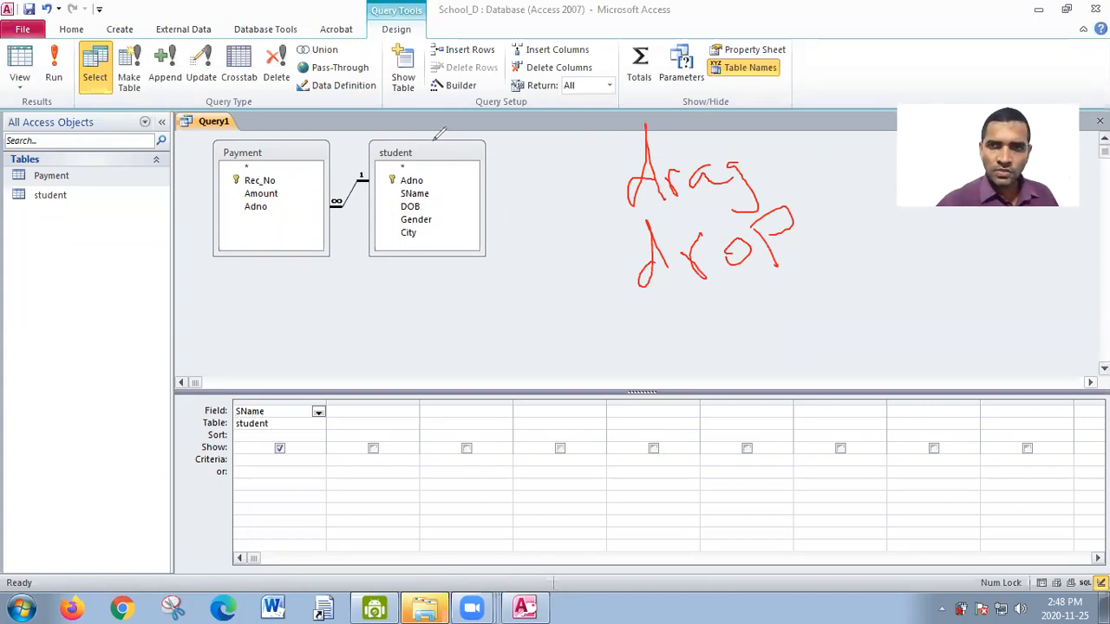
click(664, 113)
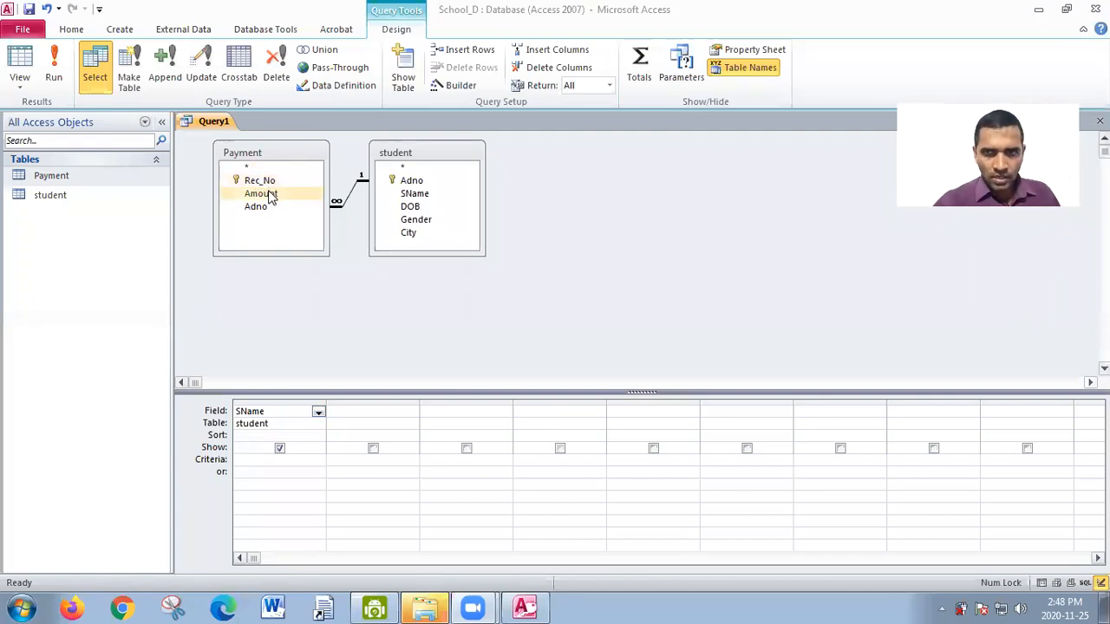
- Add the Payment table's Amount field as the second column of the query design grid
drag(270, 201, 368, 413)
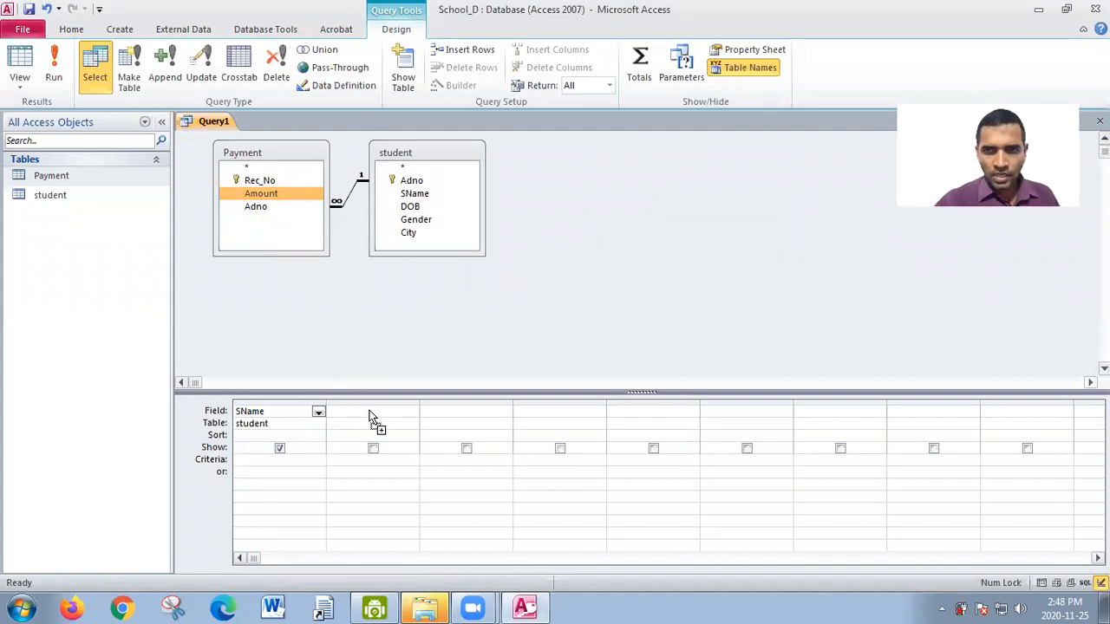
drag(369, 416, 368, 416)
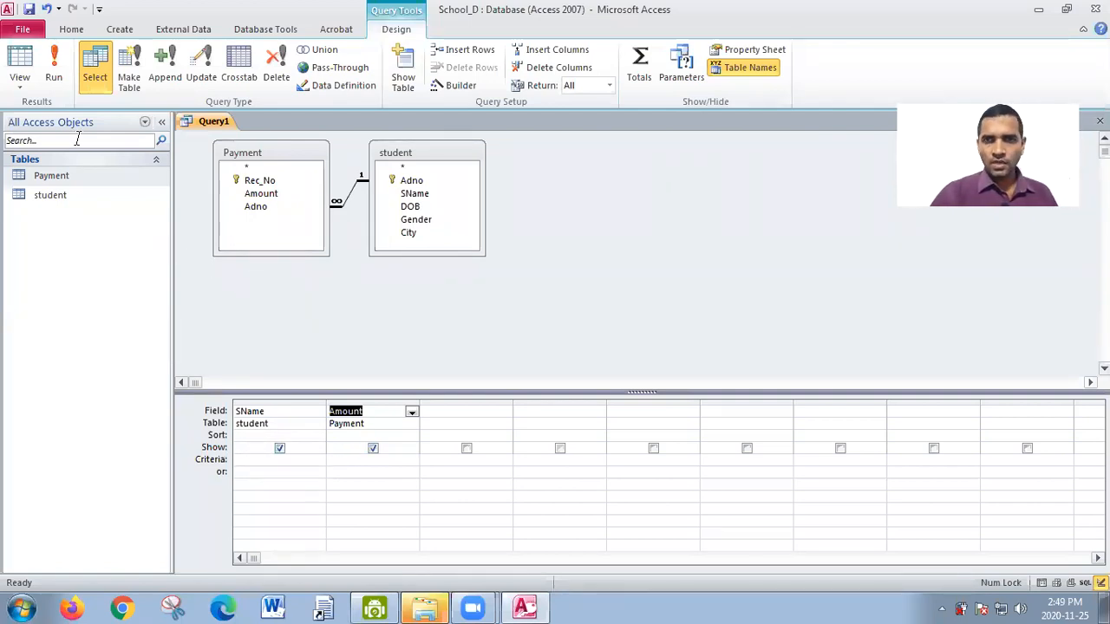
- Run the query to view the student names with their payment amounts, and return to Design view
click(52, 75)
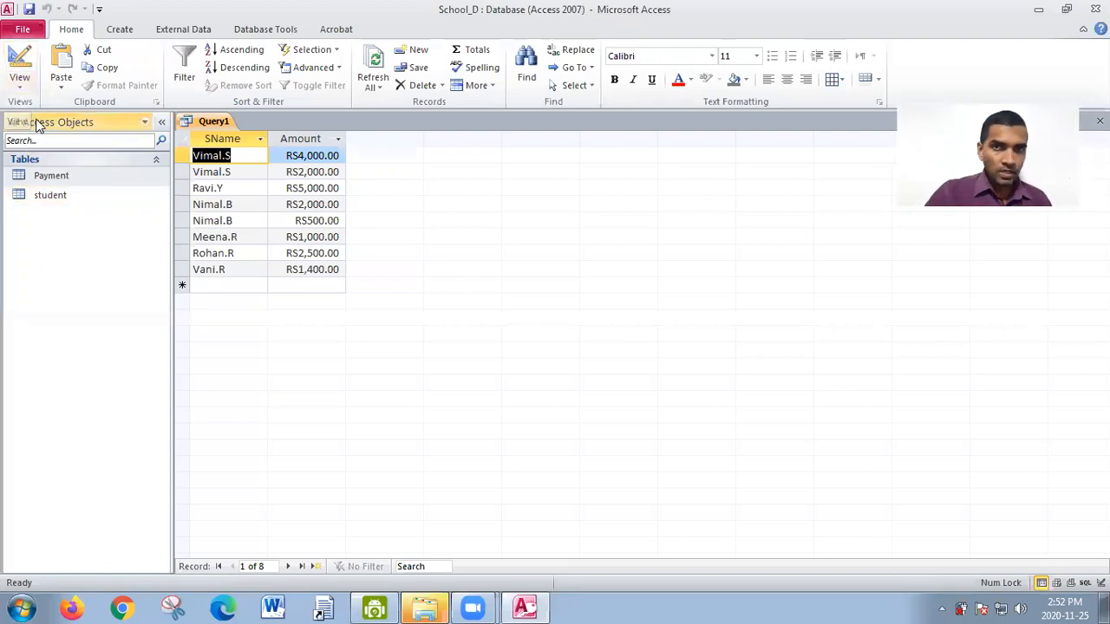
click(20, 87)
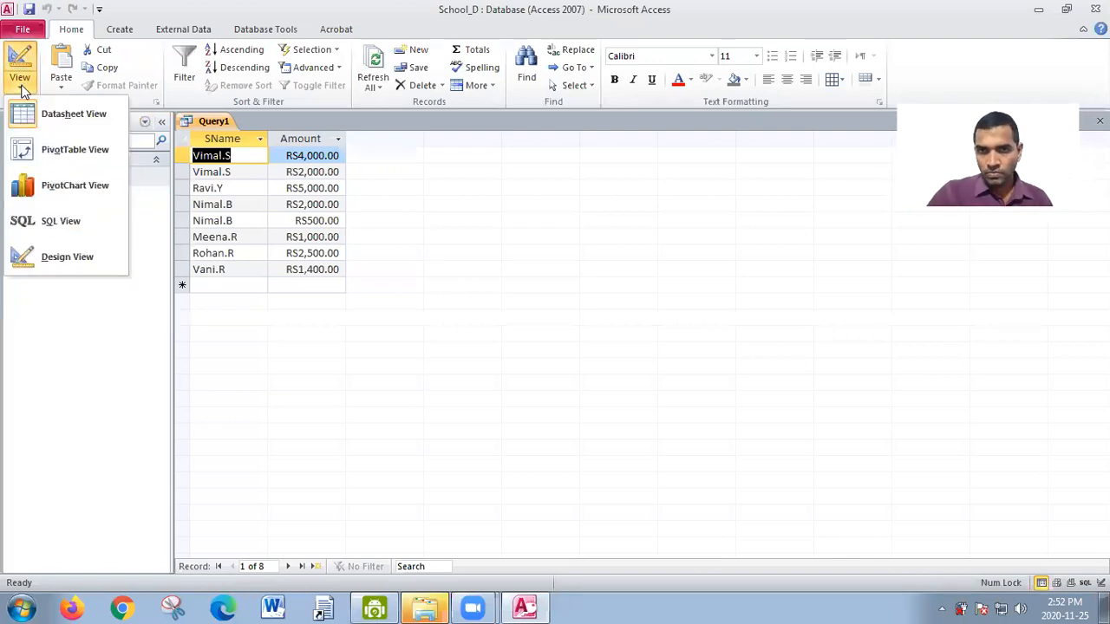
click(52, 258)
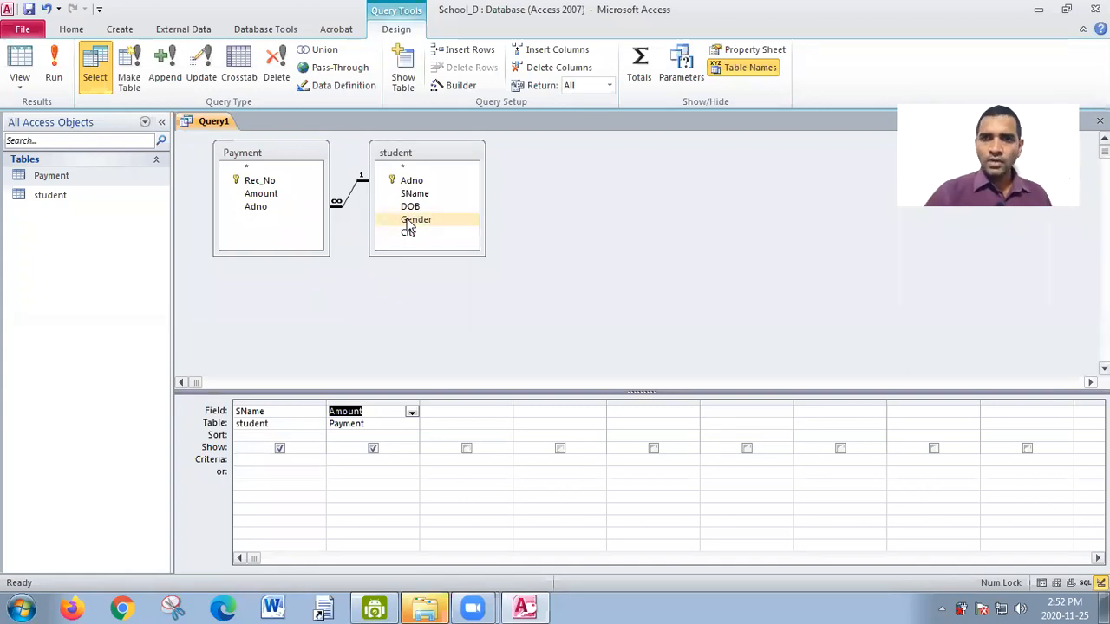
- Add the student table's Gender field as the third column of the query grid and run the query
drag(409, 223, 451, 415)
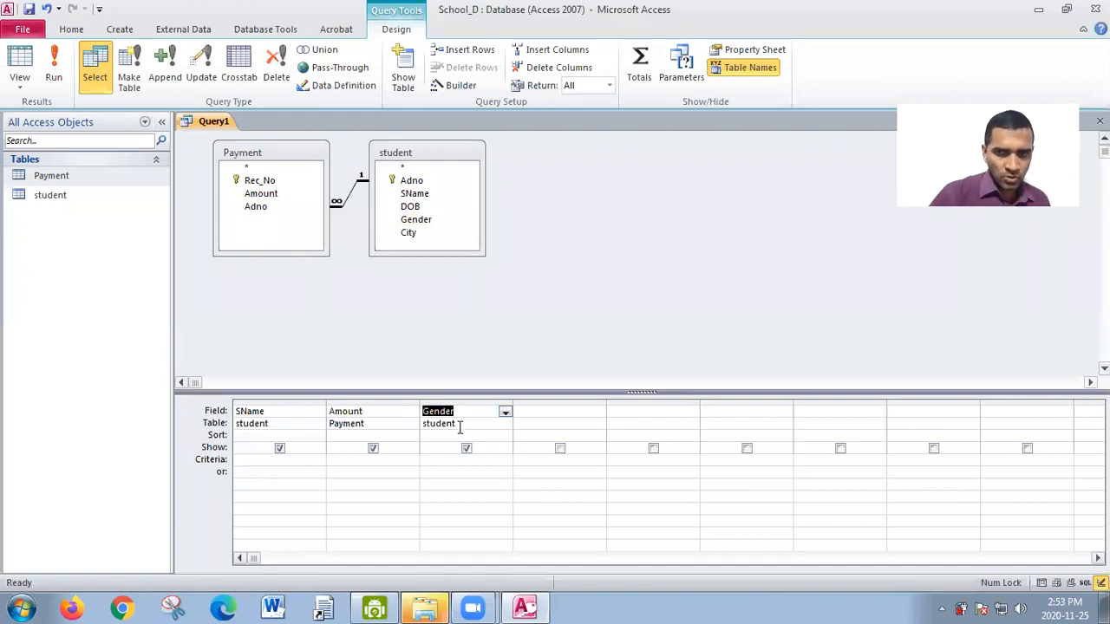
click(460, 425)
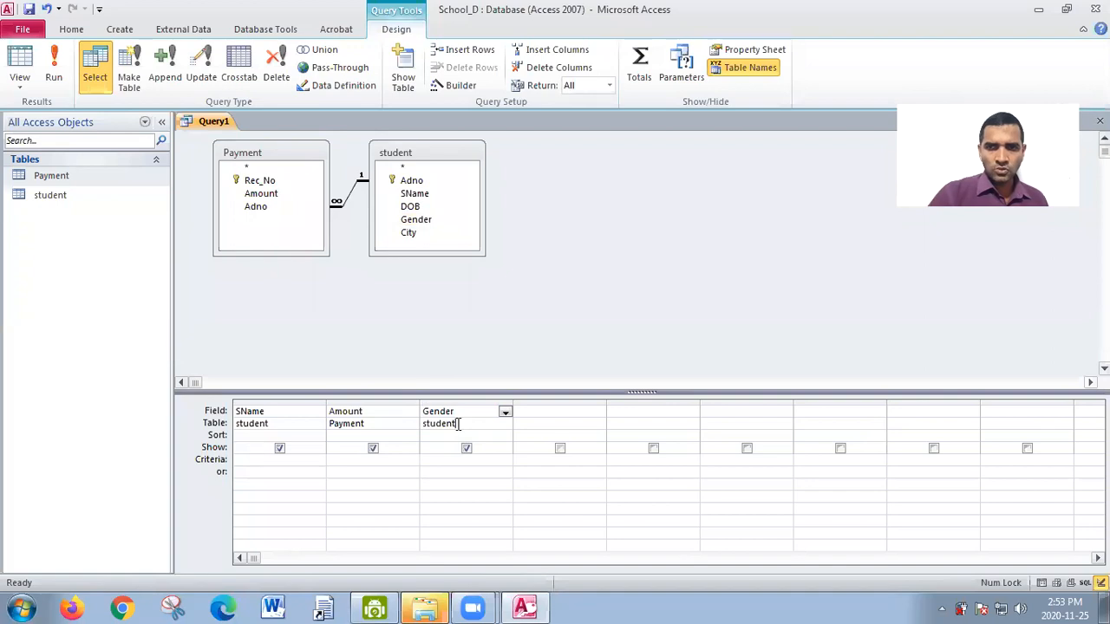
drag(446, 424, 212, 424)
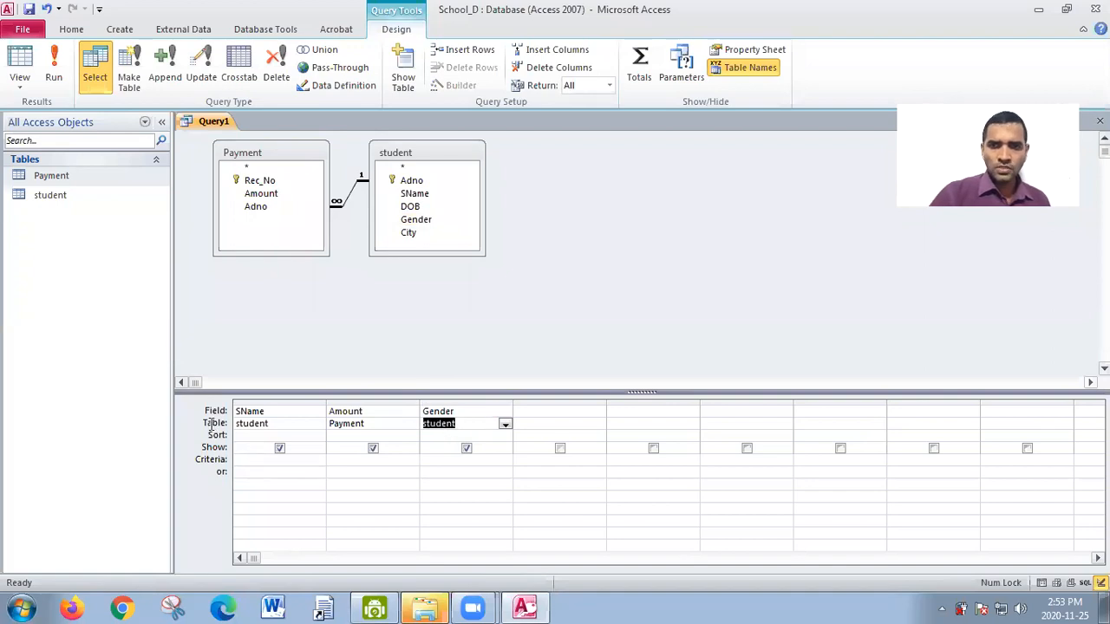
click(452, 426)
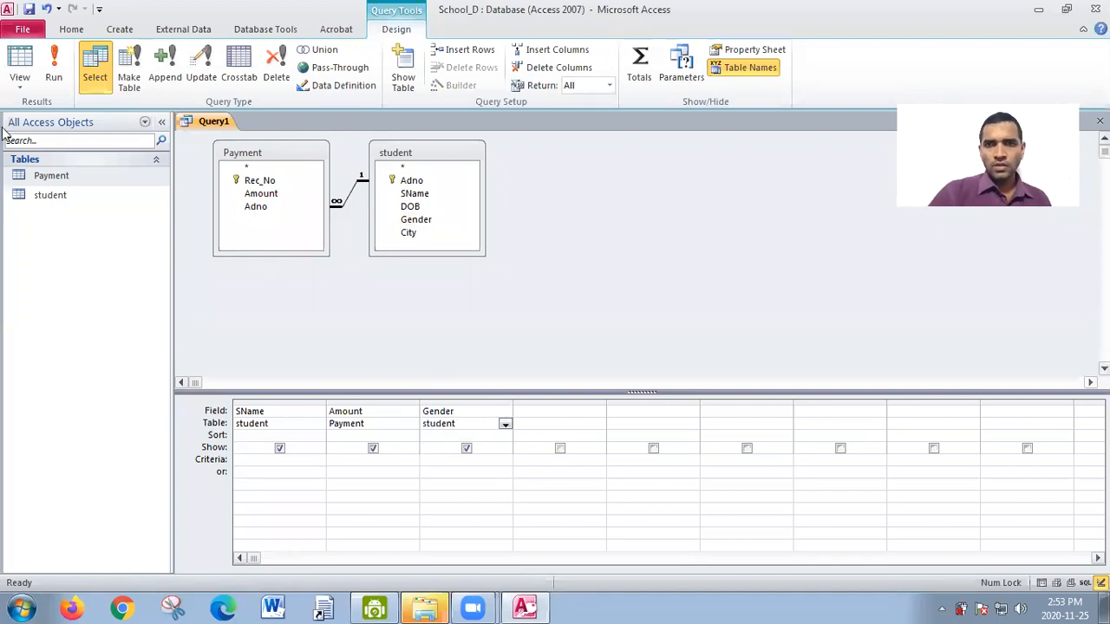
click(53, 76)
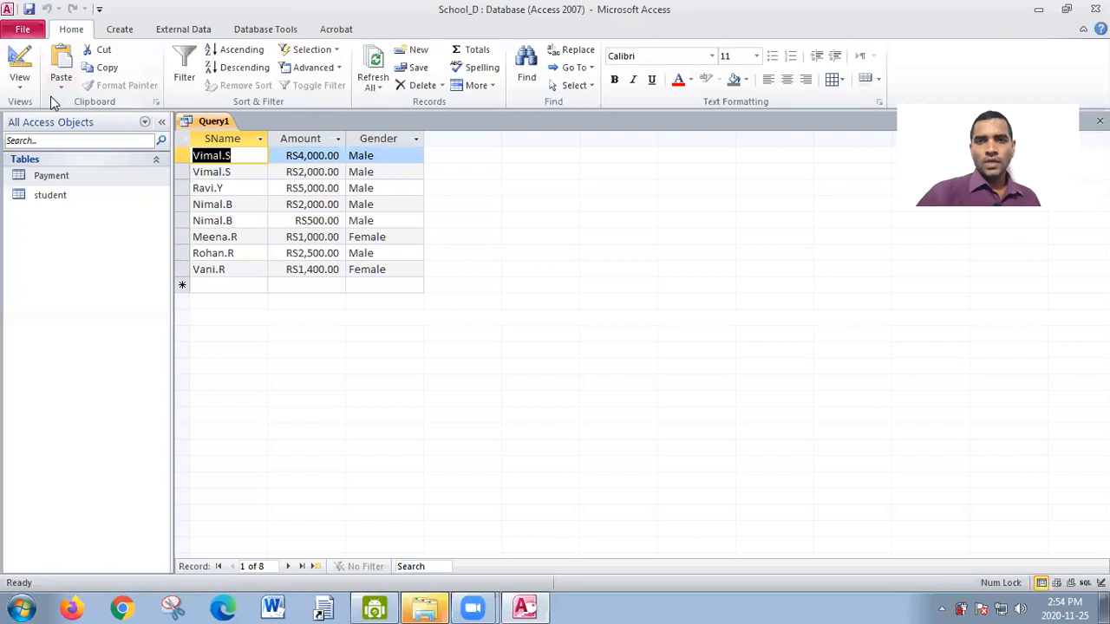
- Return to Design view, sort the SName column in descending order, and run the query
click(20, 78)
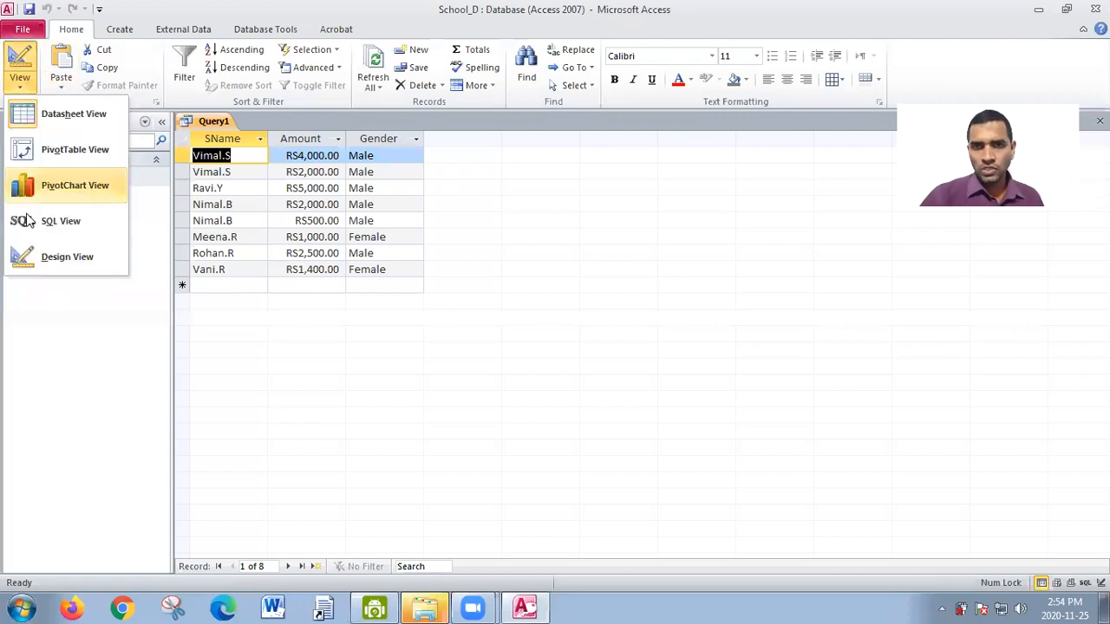
click(29, 264)
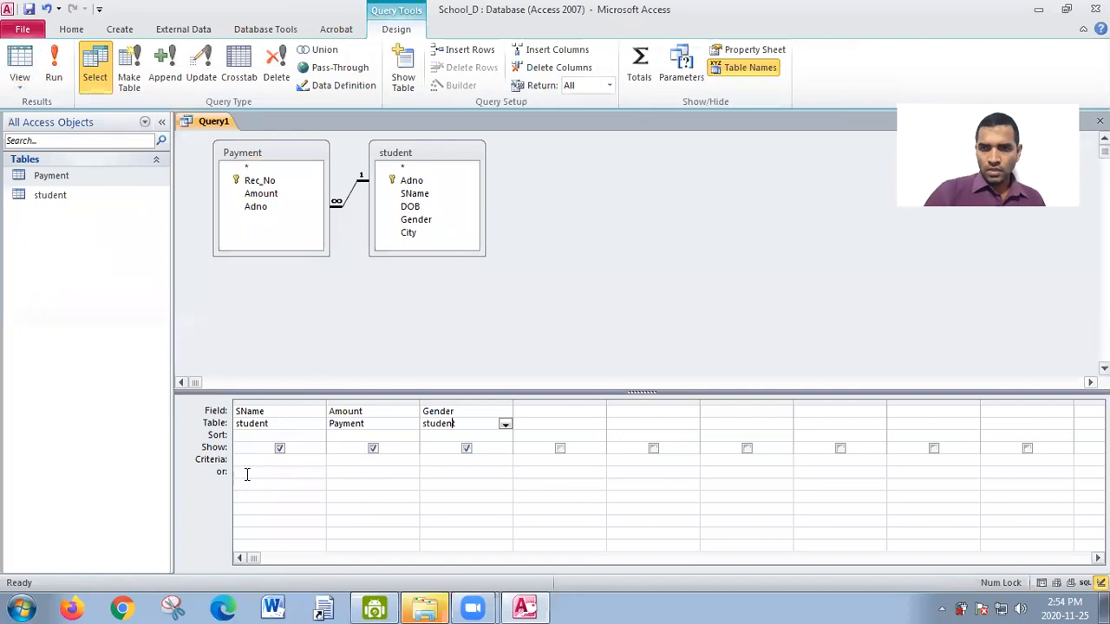
click(258, 435)
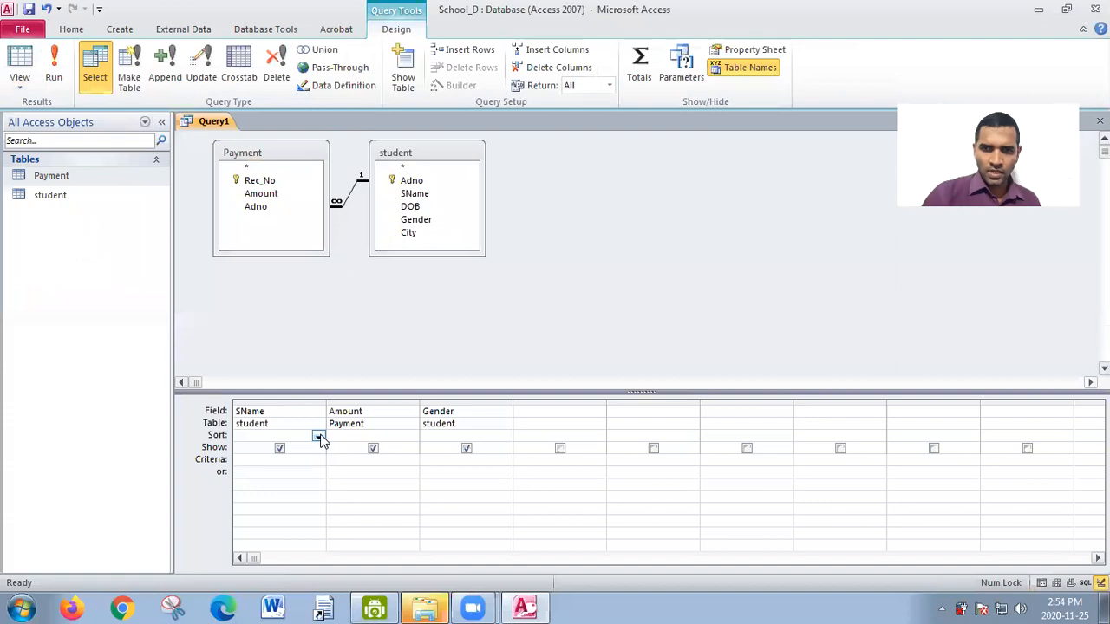
click(317, 437)
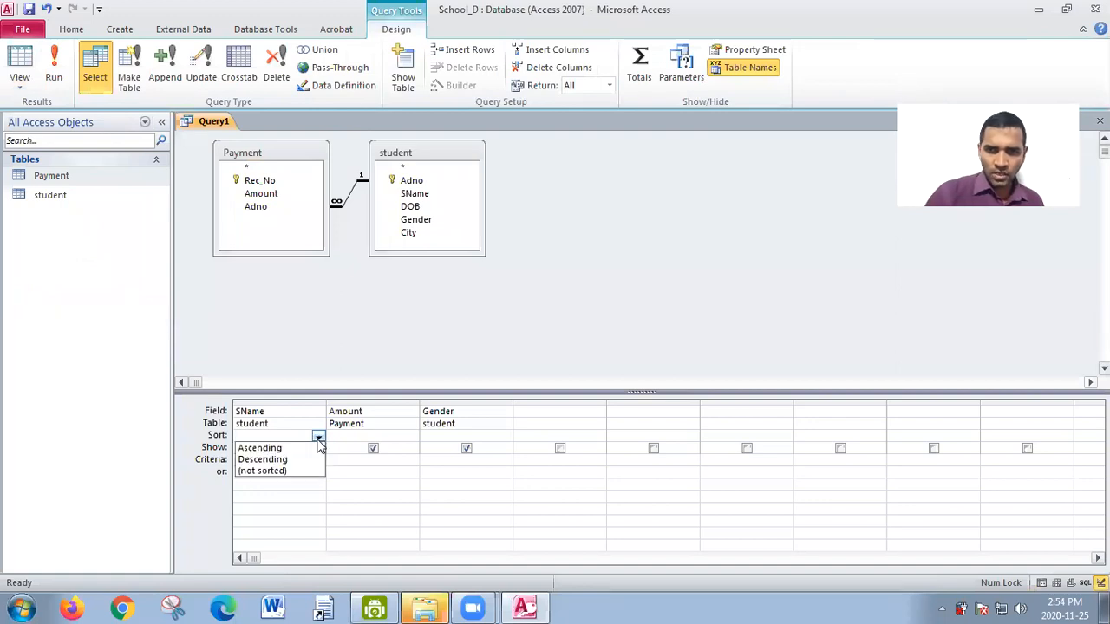
click(300, 463)
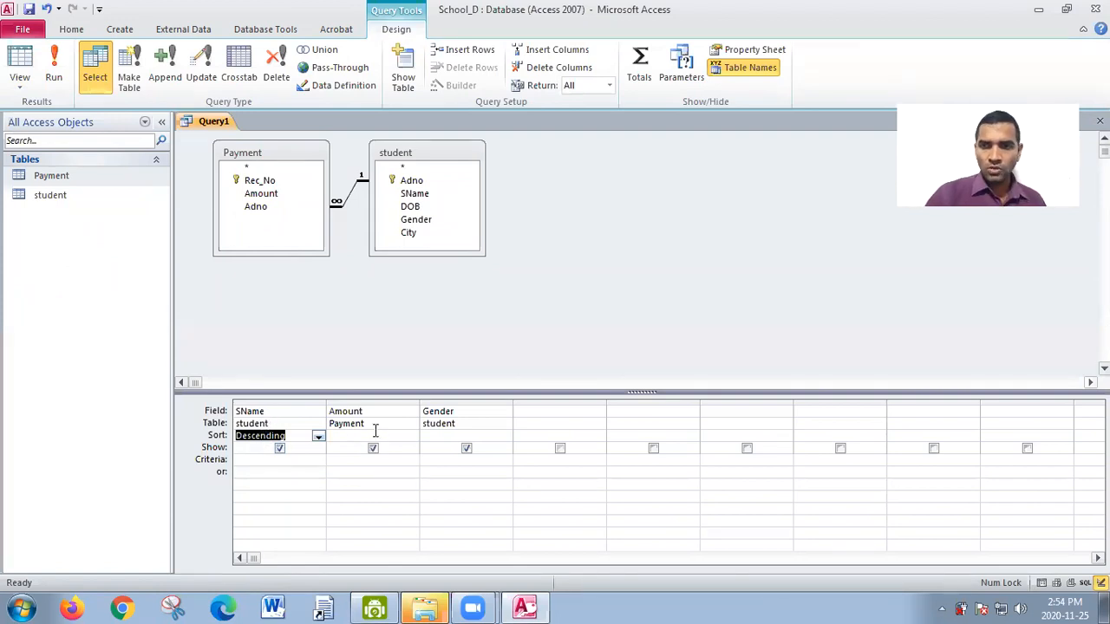
click(54, 59)
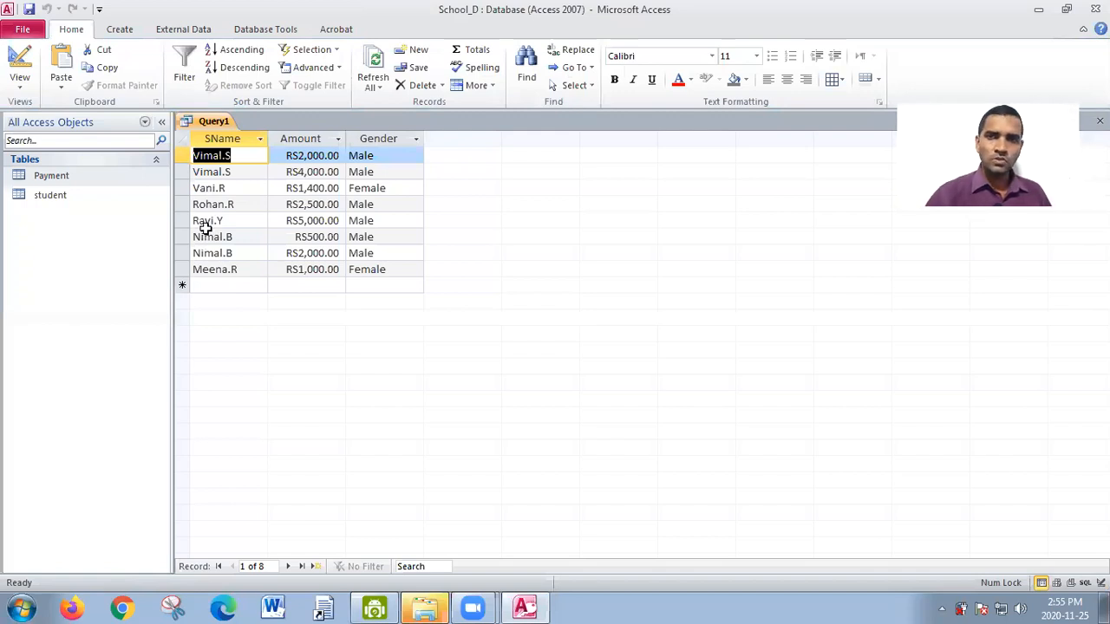
- In Design view, replace the SName sort with a descending sort on the Amount column, and run the query
click(27, 86)
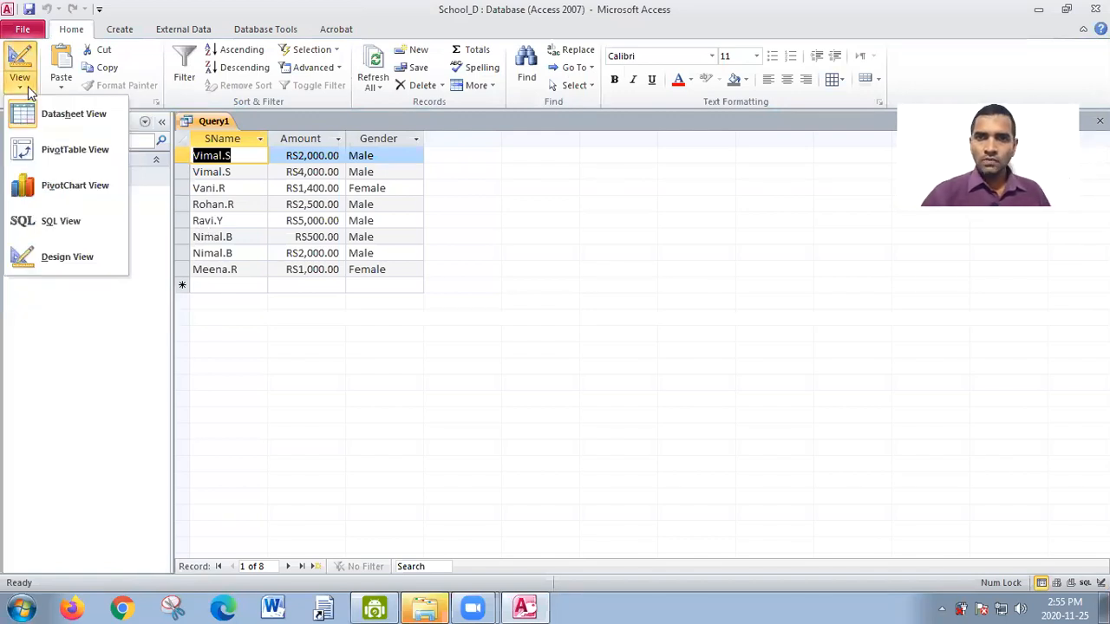
click(52, 256)
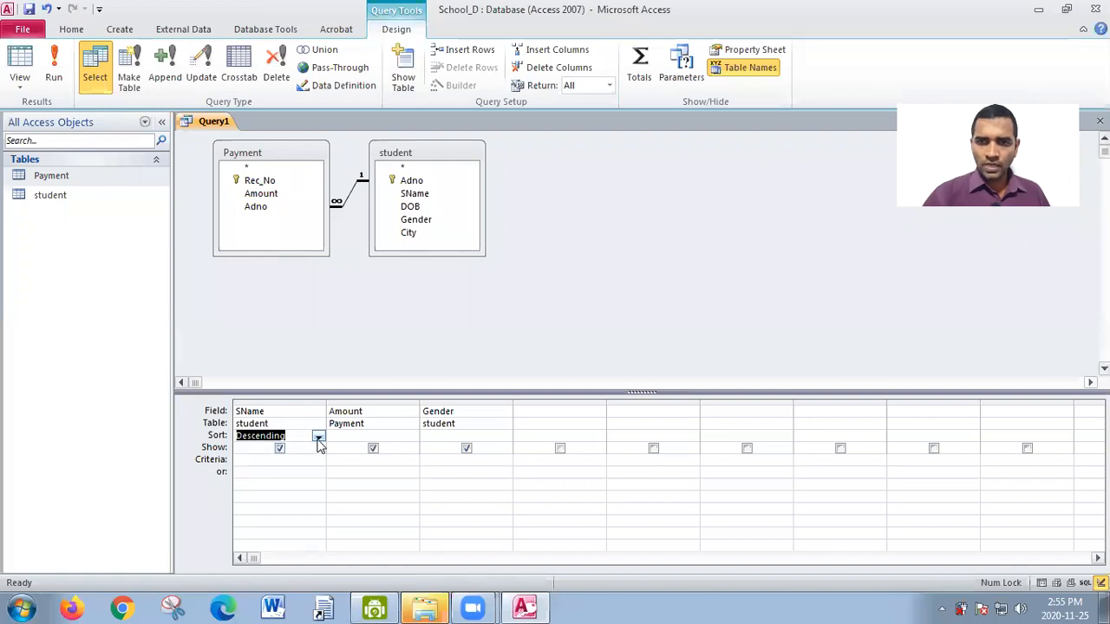
key(Delete)
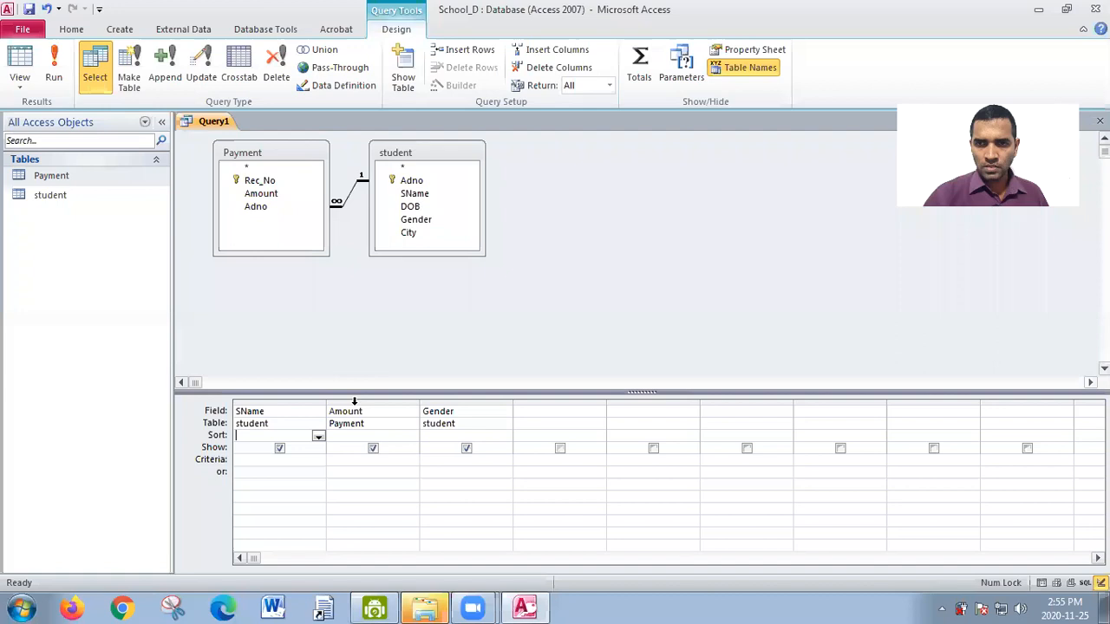
click(368, 434)
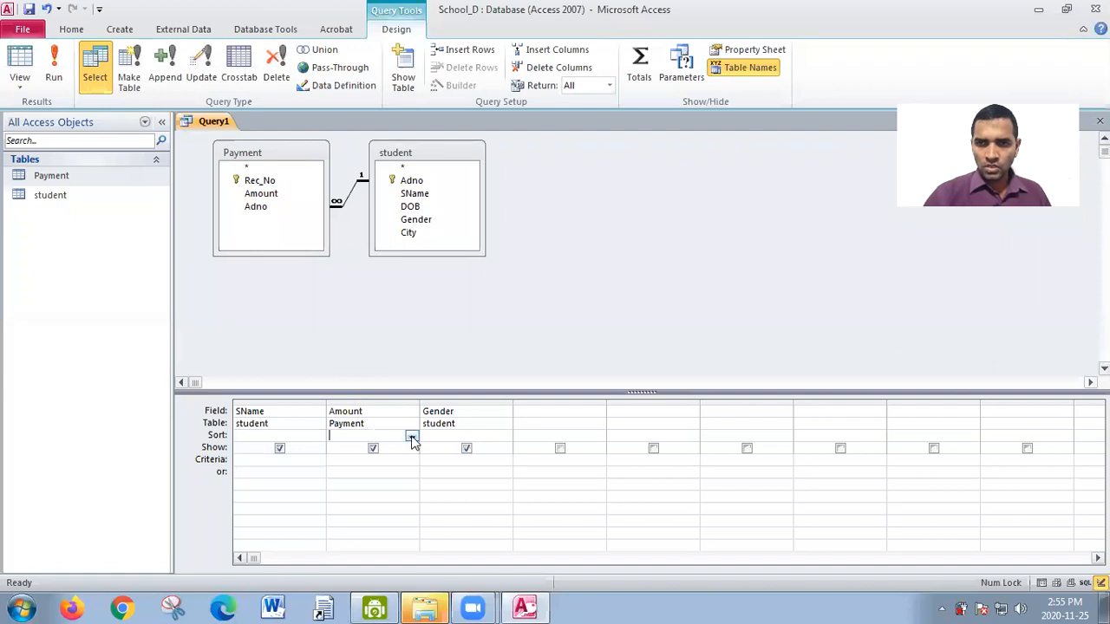
click(412, 437)
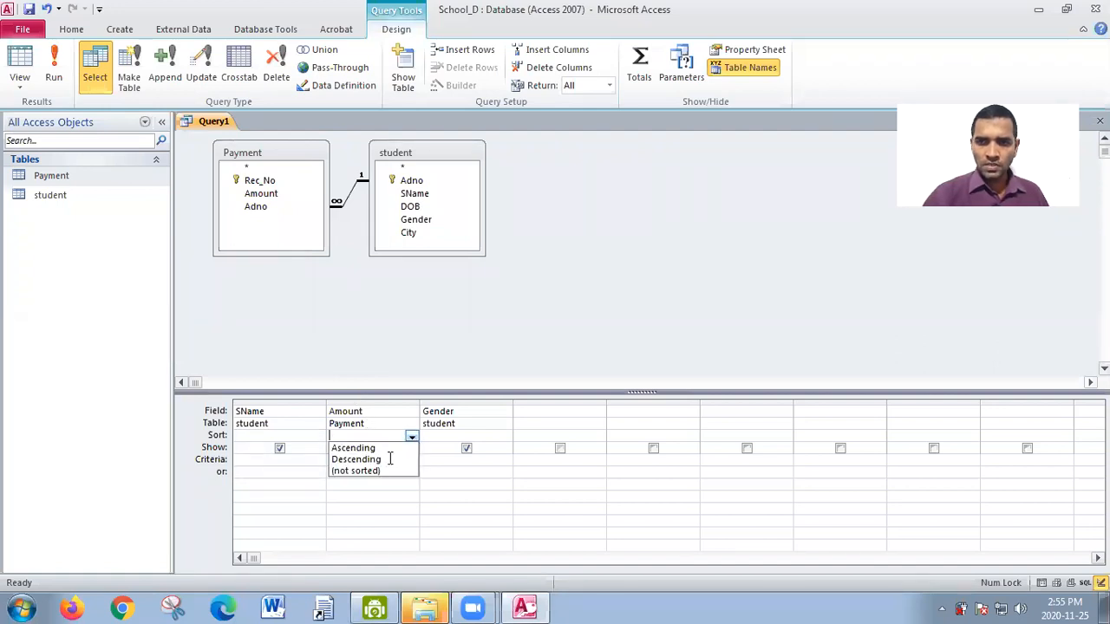
click(389, 458)
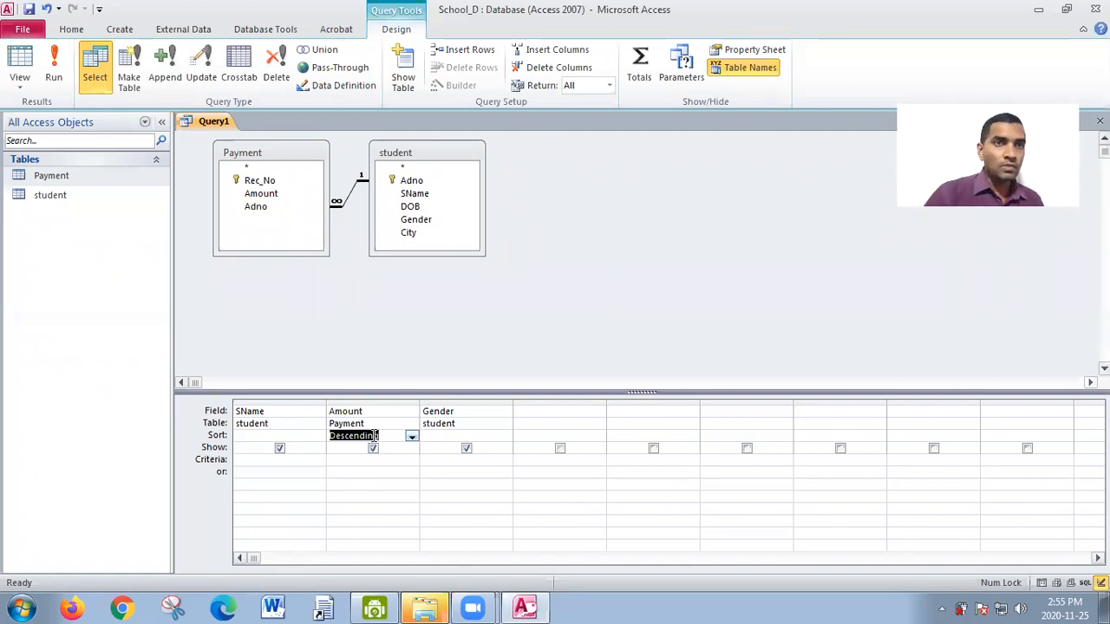
click(54, 75)
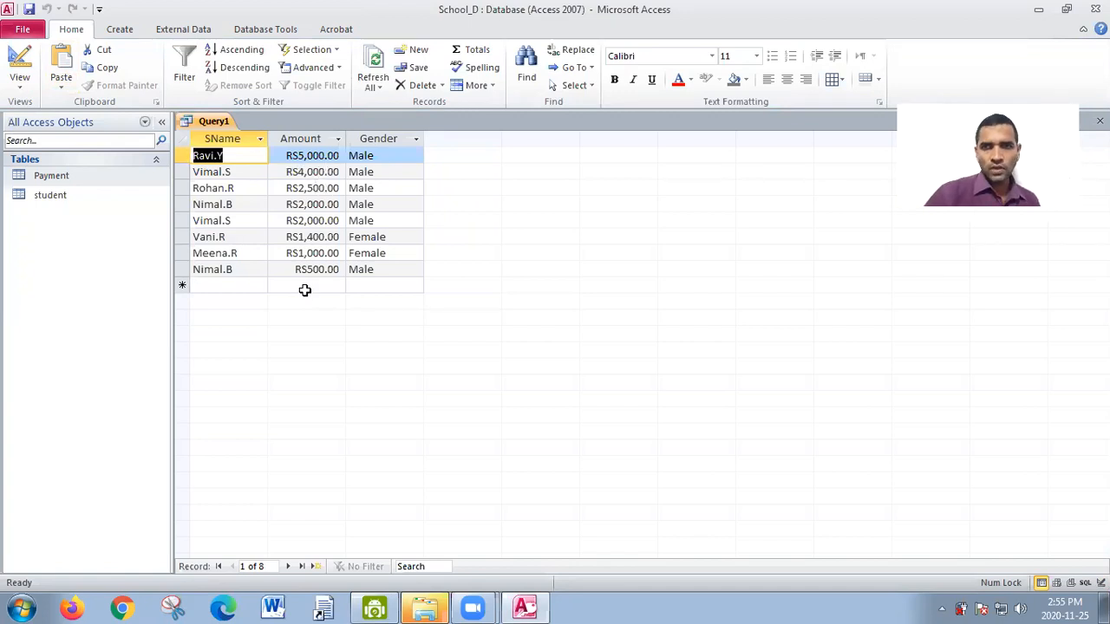
- Return to Design view and set the SName column's sort order to Ascending
click(19, 87)
click(58, 255)
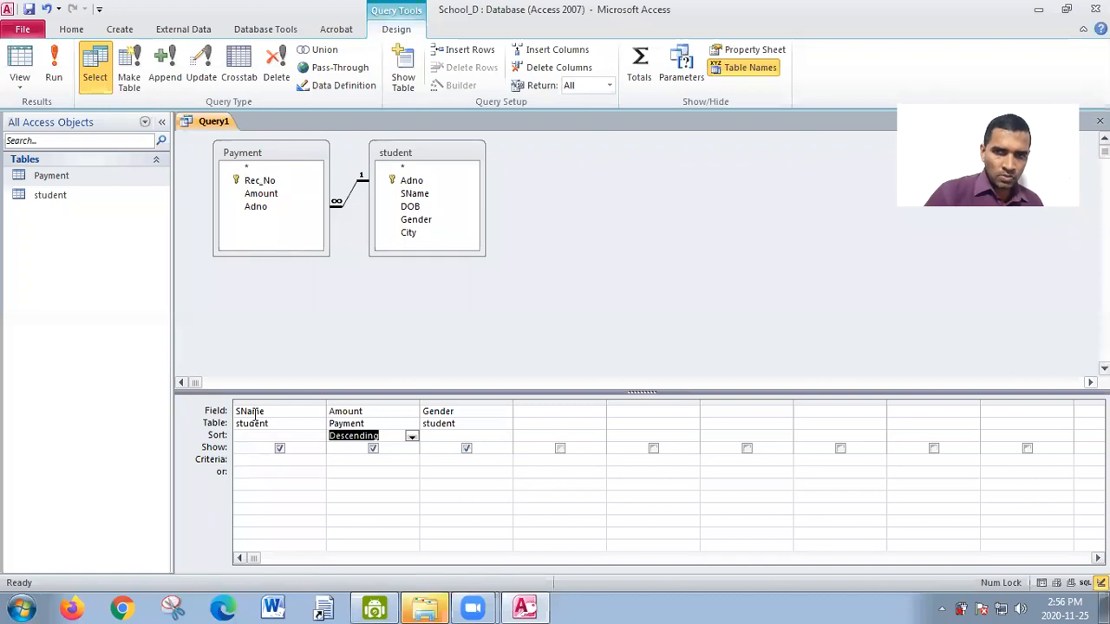
click(269, 436)
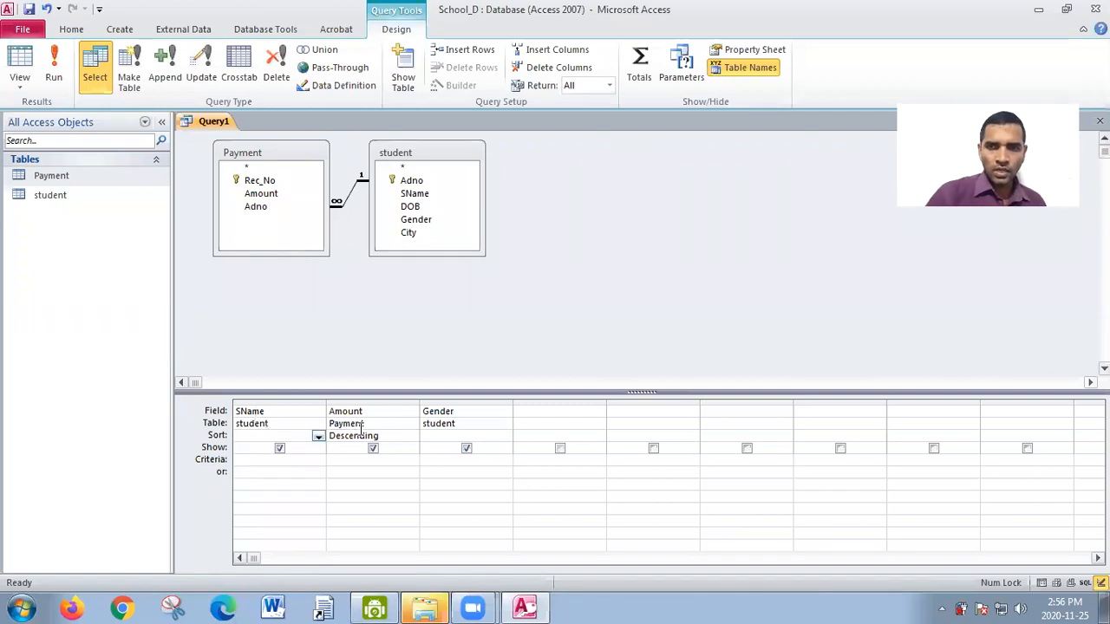
click(318, 436)
click(295, 449)
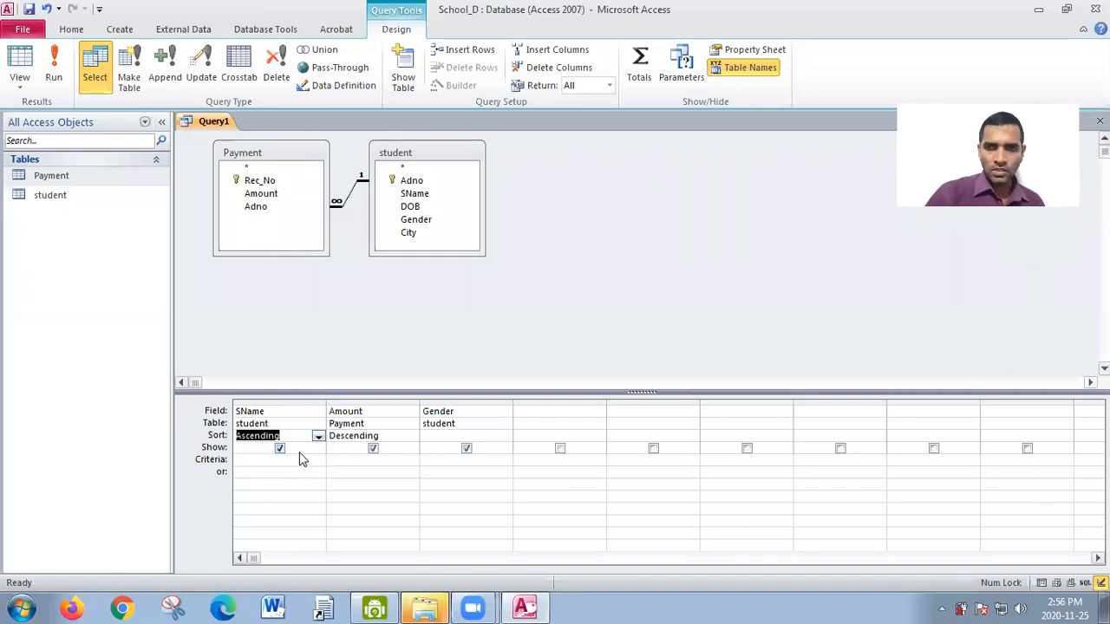
- Set both the Amount and SName columns back to not sorted
click(412, 438)
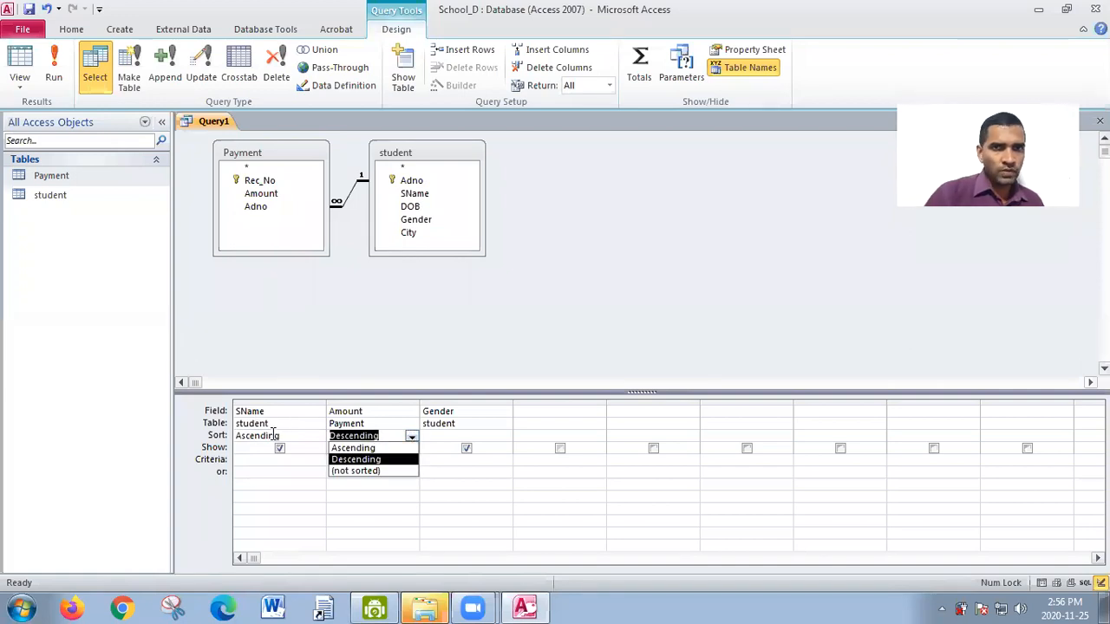
click(351, 473)
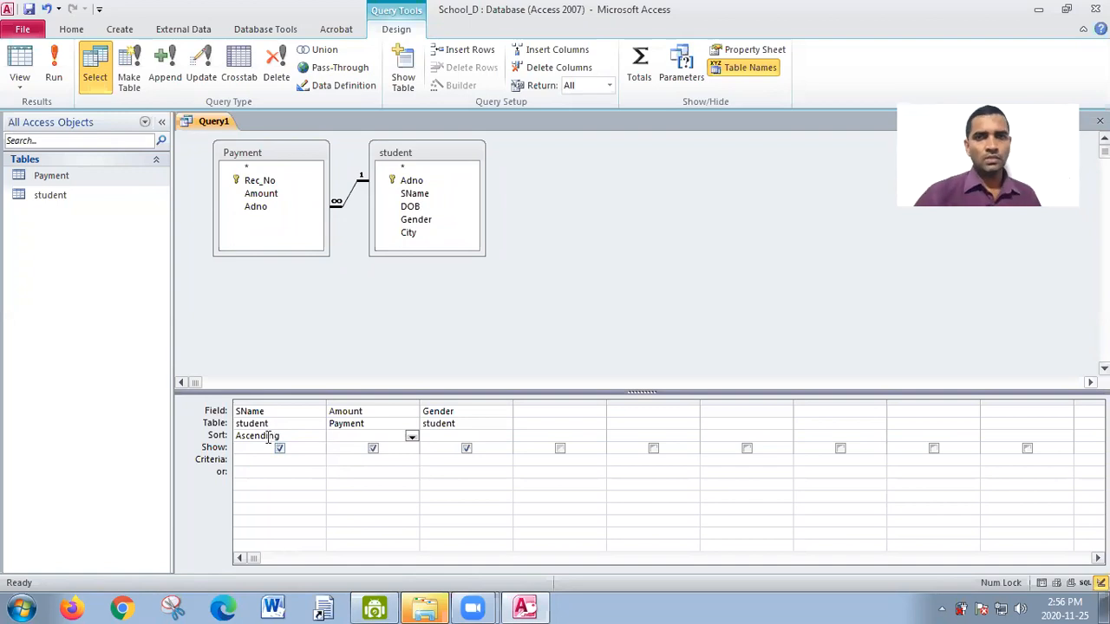
click(320, 437)
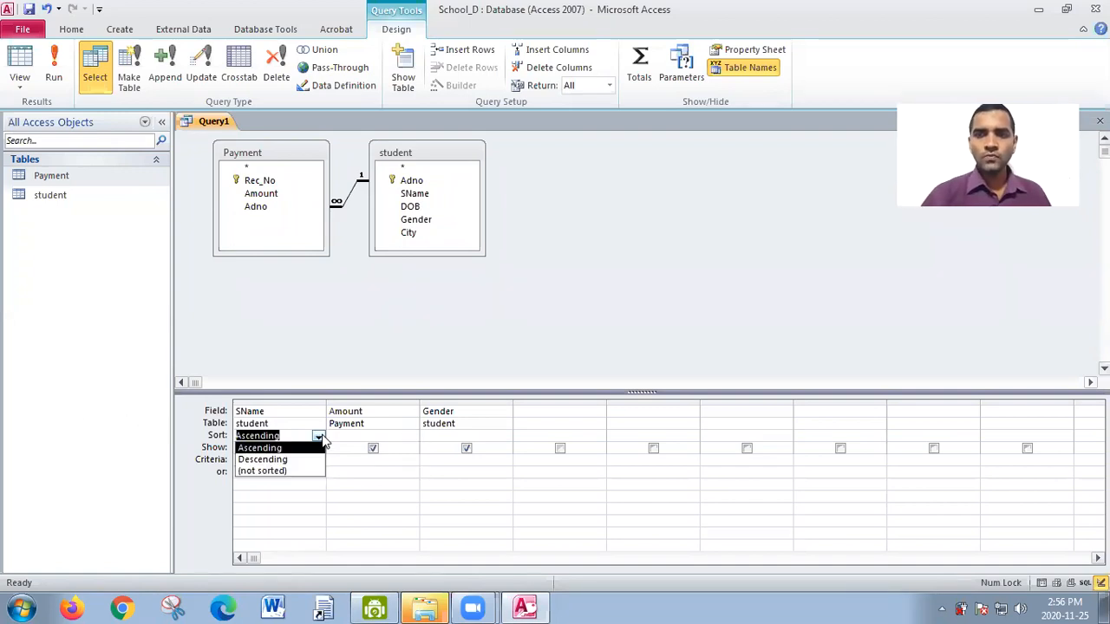
click(290, 472)
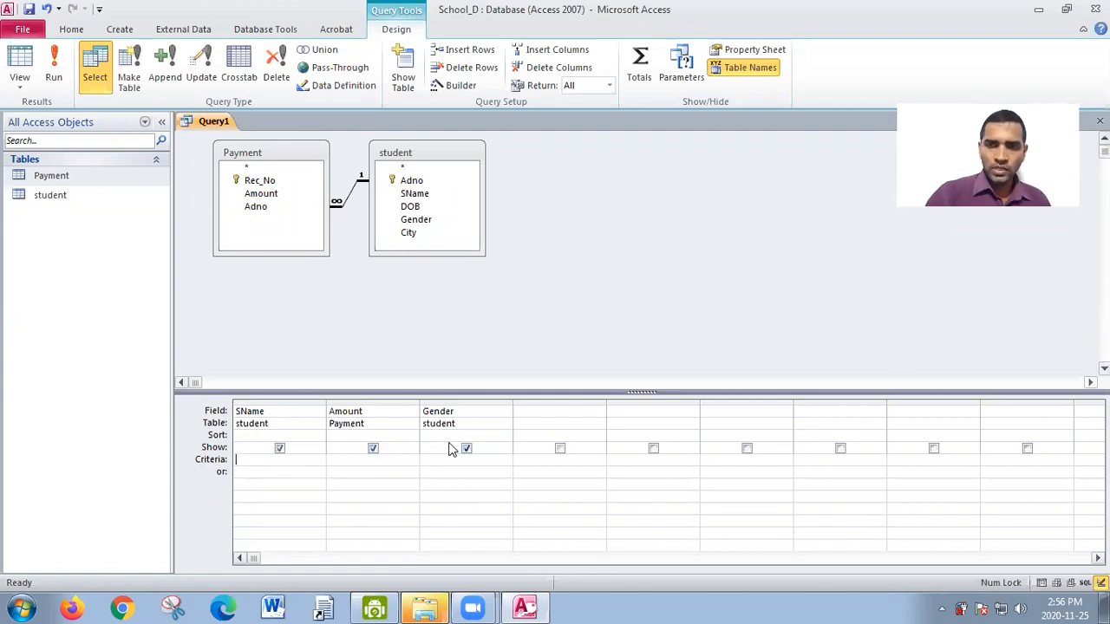
- View the unsorted query results in the datasheet twice, returning to Design view each time
click(53, 74)
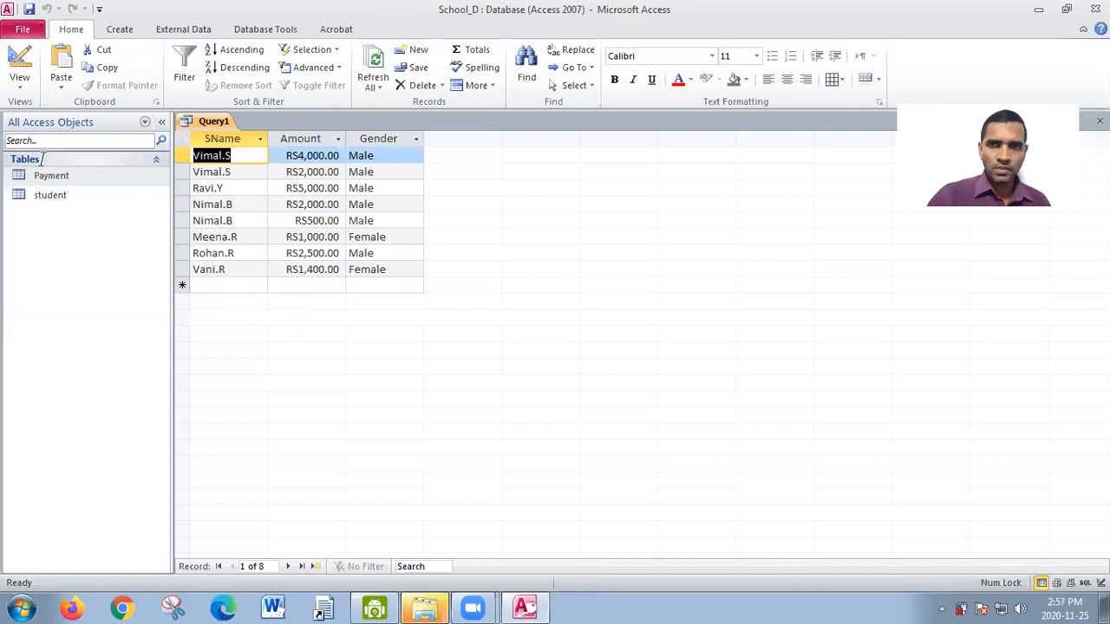
click(24, 87)
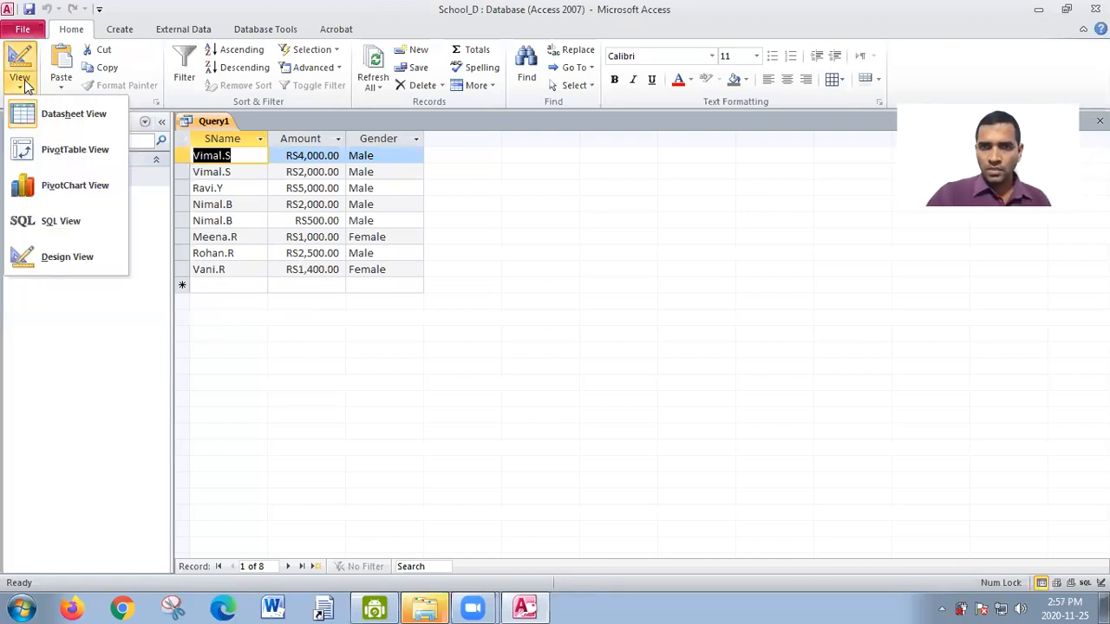
click(61, 256)
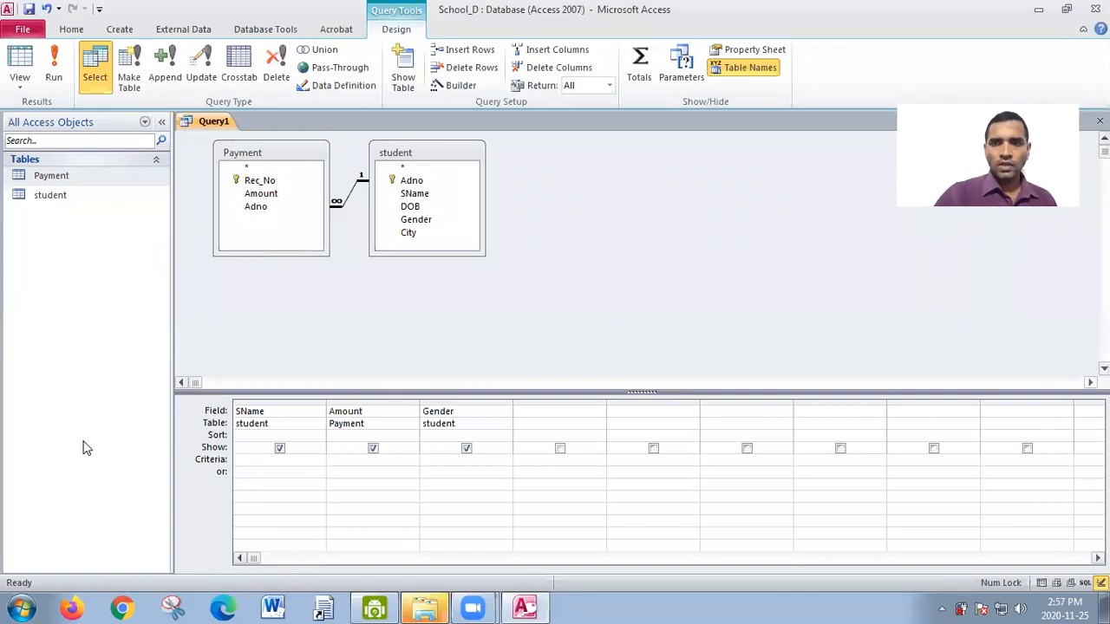
click(33, 74)
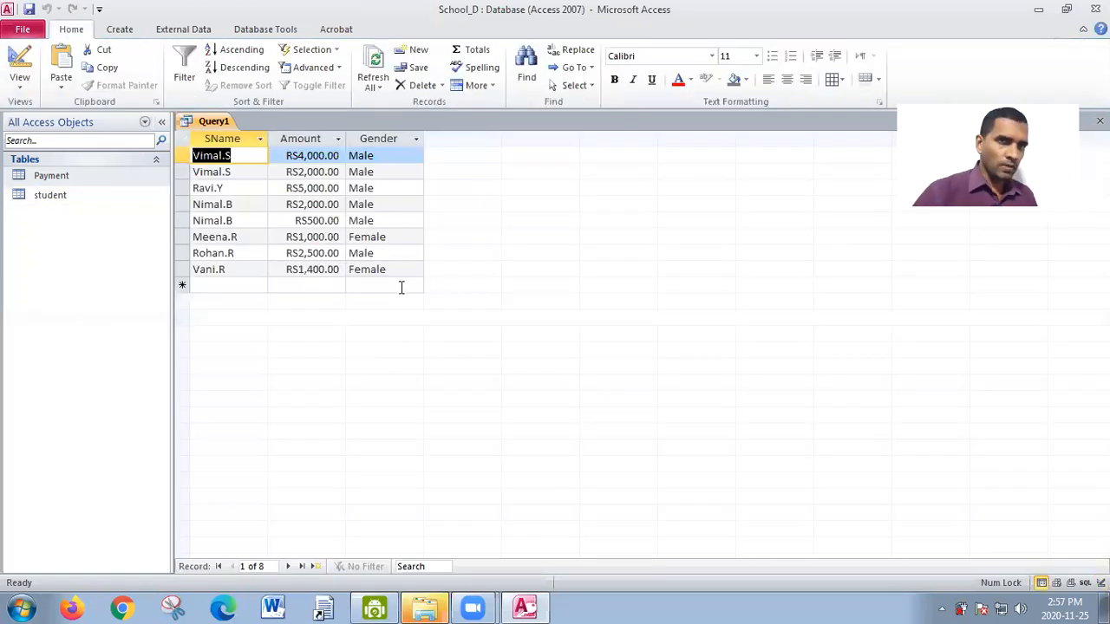
click(20, 89)
click(22, 259)
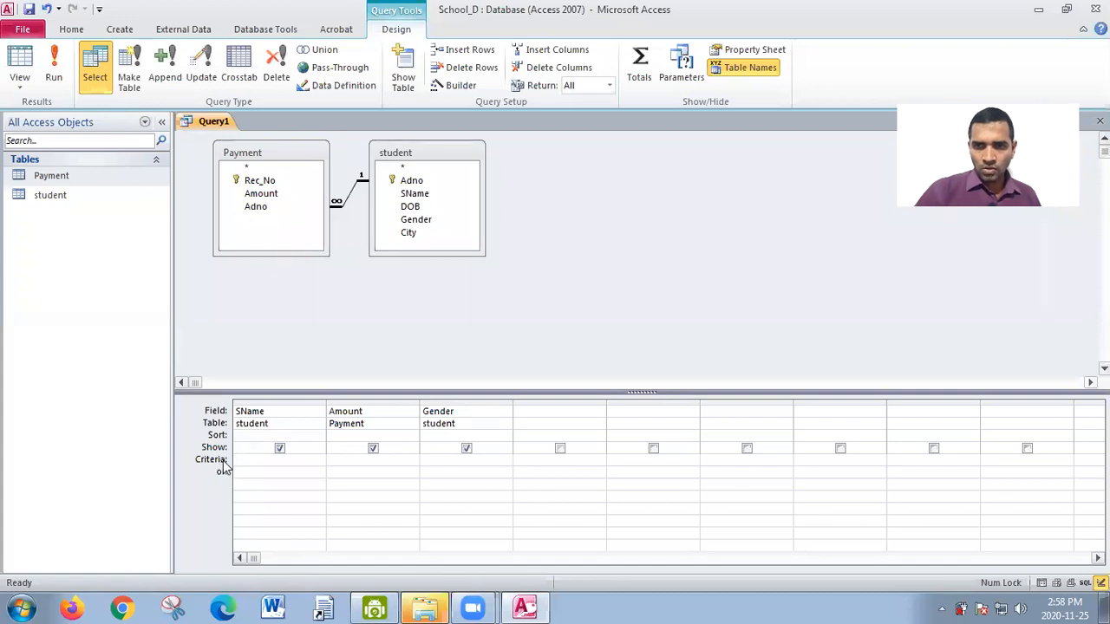
click(263, 459)
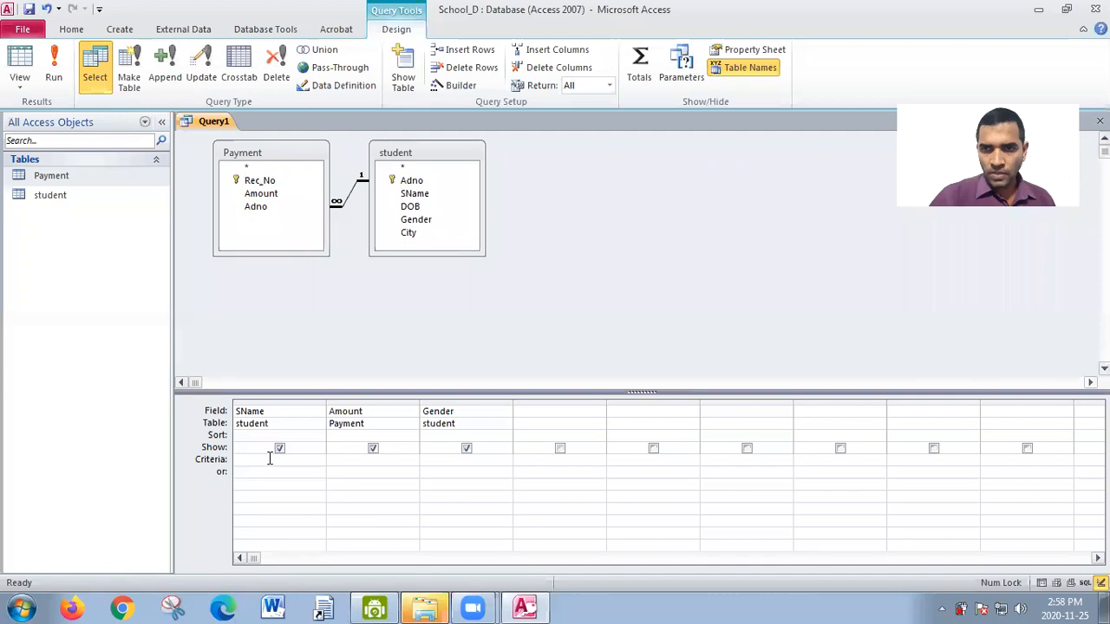
click(435, 460)
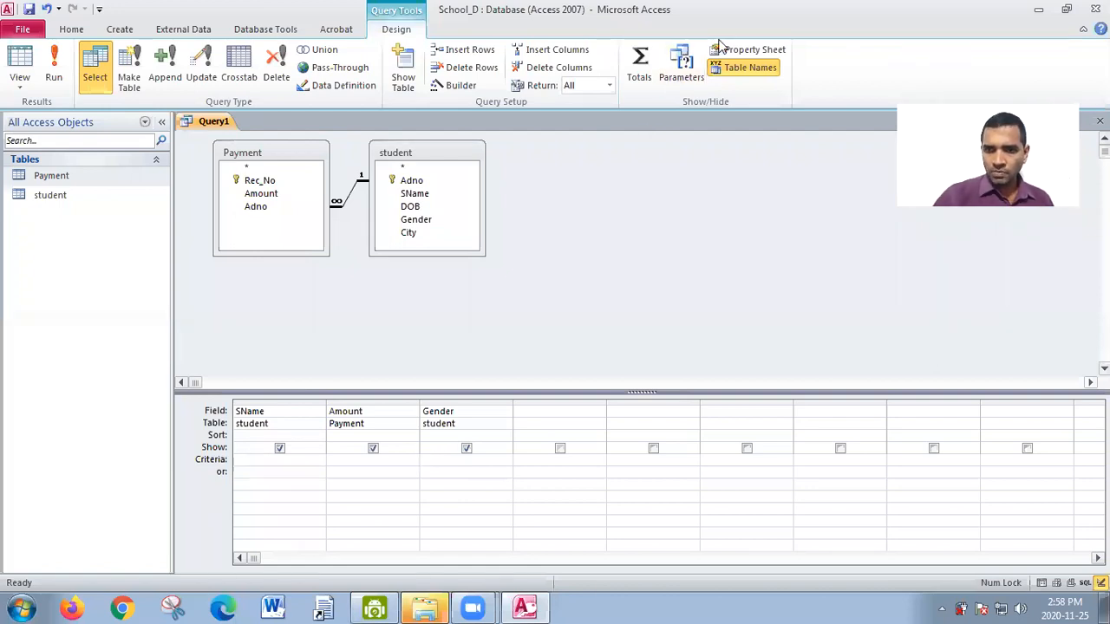
drag(437, 409, 448, 464)
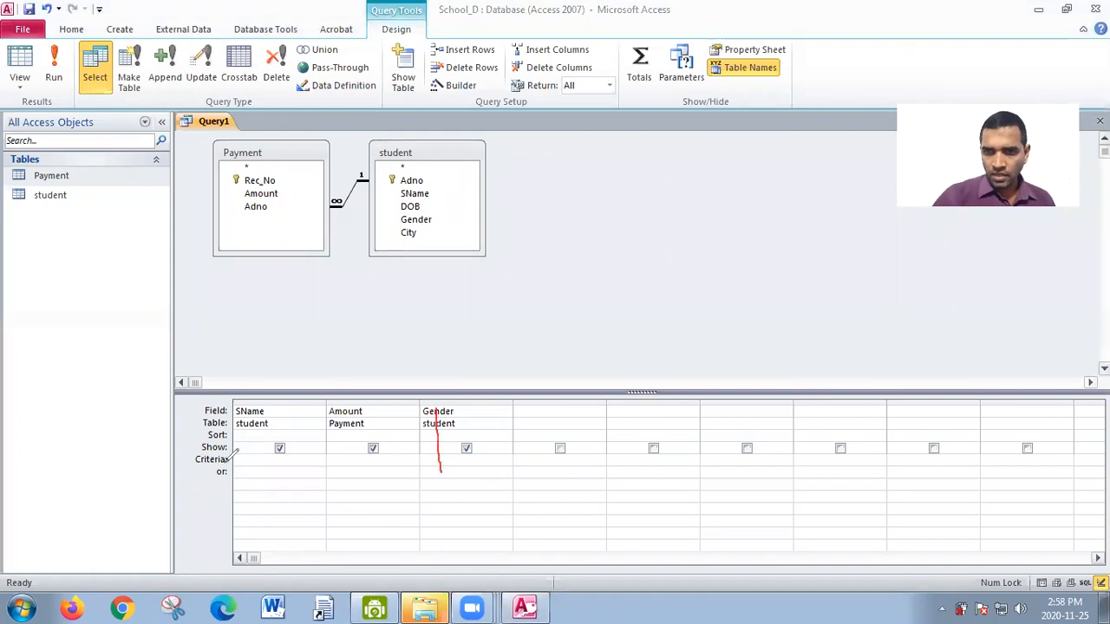
mouse_move(228, 466)
mouse_down()
mouse_move(438, 453)
mouse_move(493, 461)
mouse_up()
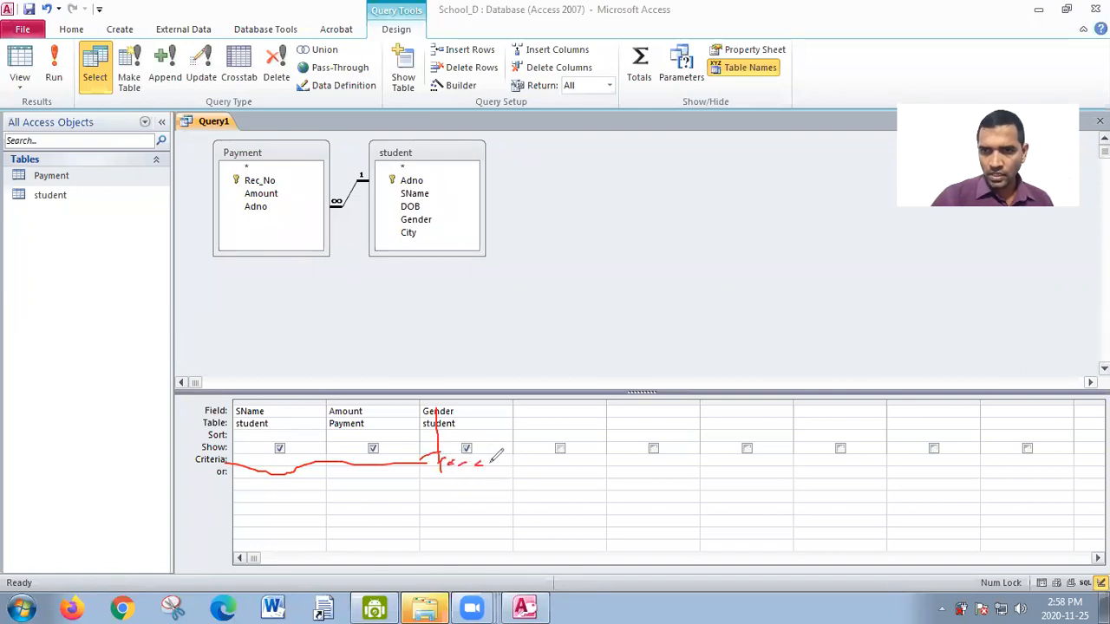
click(751, 122)
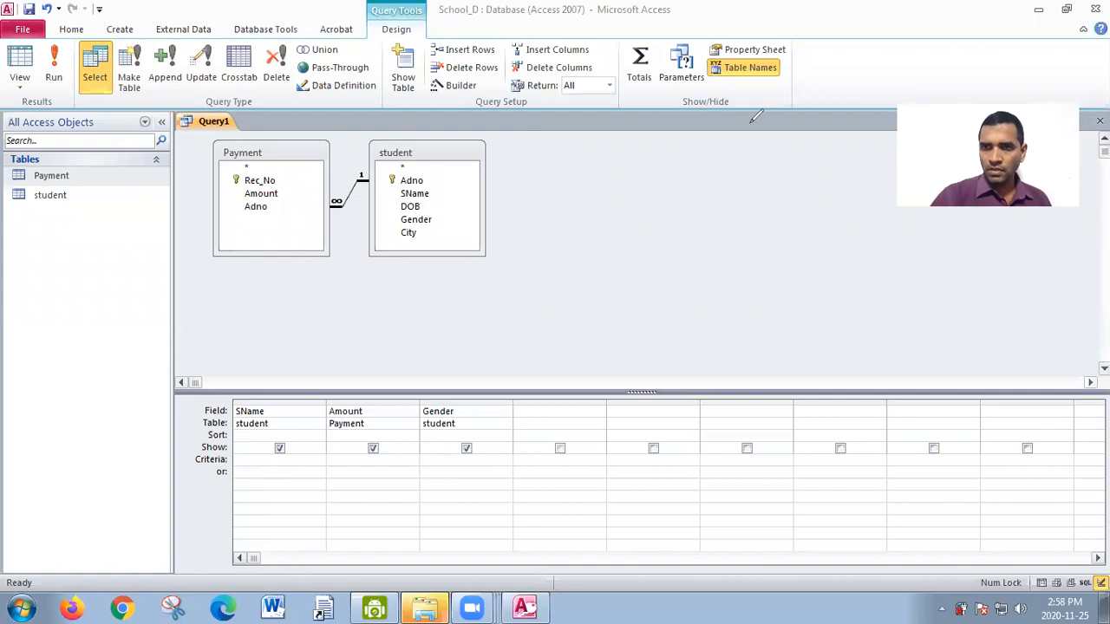
- Enter the criterion =Female for the Gender column and run the query
click(438, 461)
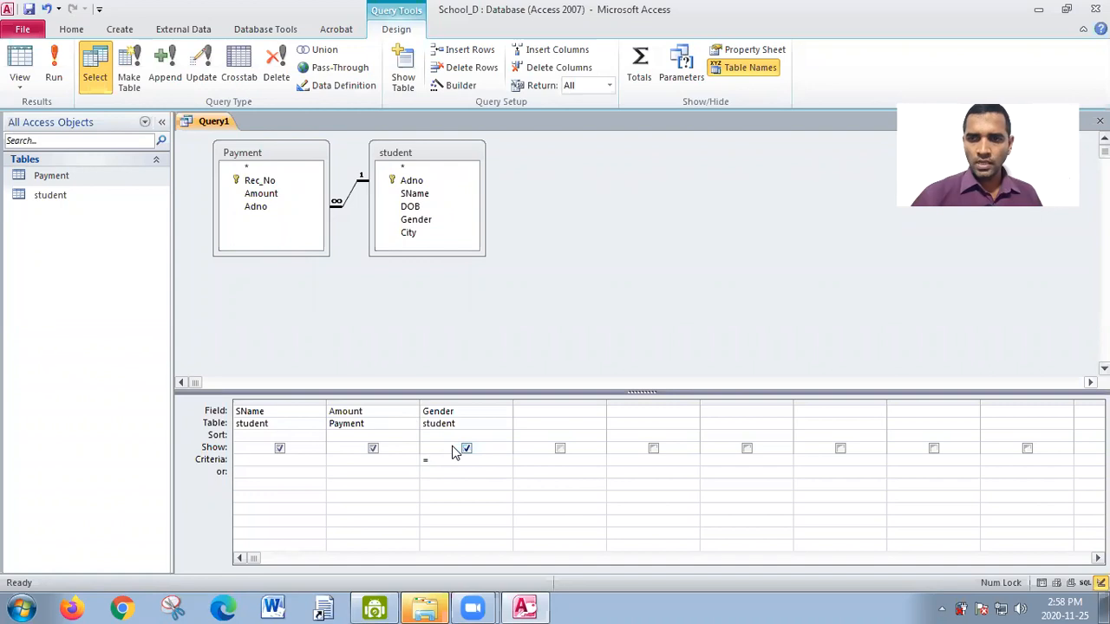
text(Fen)
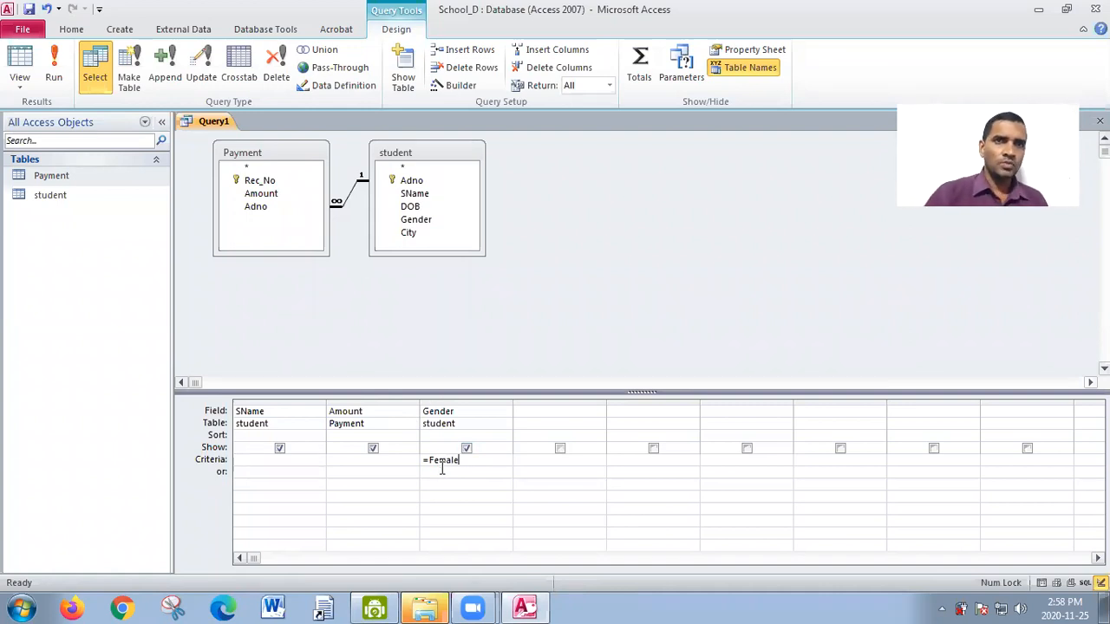
click(53, 69)
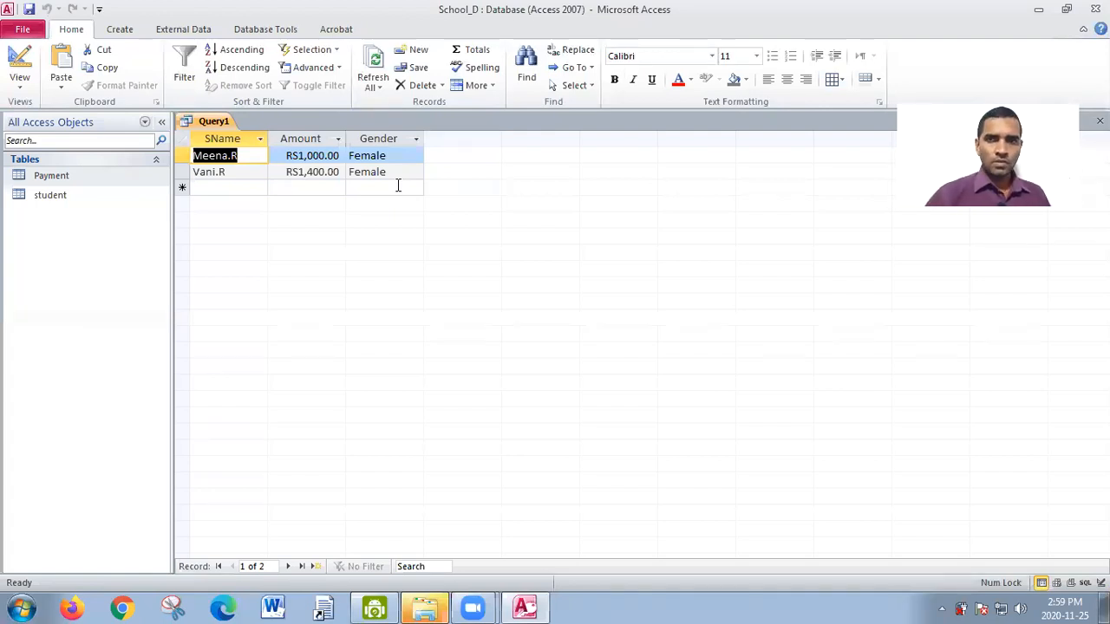
- Return to Design view, change the Gender criterion to =male, and run the query
click(21, 86)
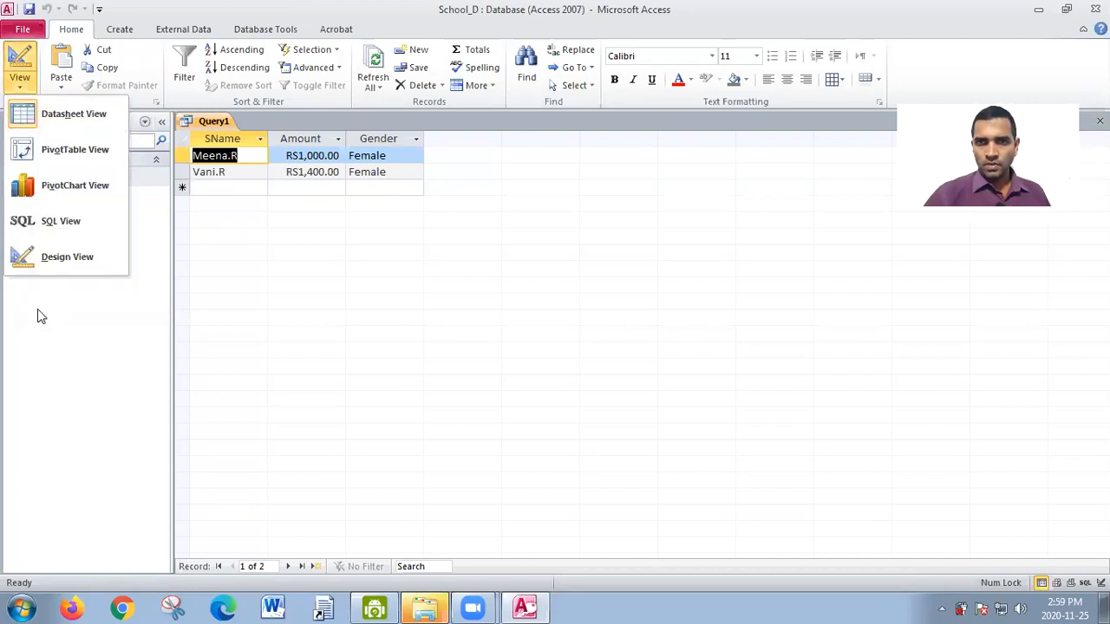
click(45, 261)
click(474, 463)
key(BackSpace)
key(BackSpace)
key(BackSpace)
key(BackSpace)
key(BackSpace)
key(BackSpace)
key(BackSpace)
key(BackSpace)
text(male)
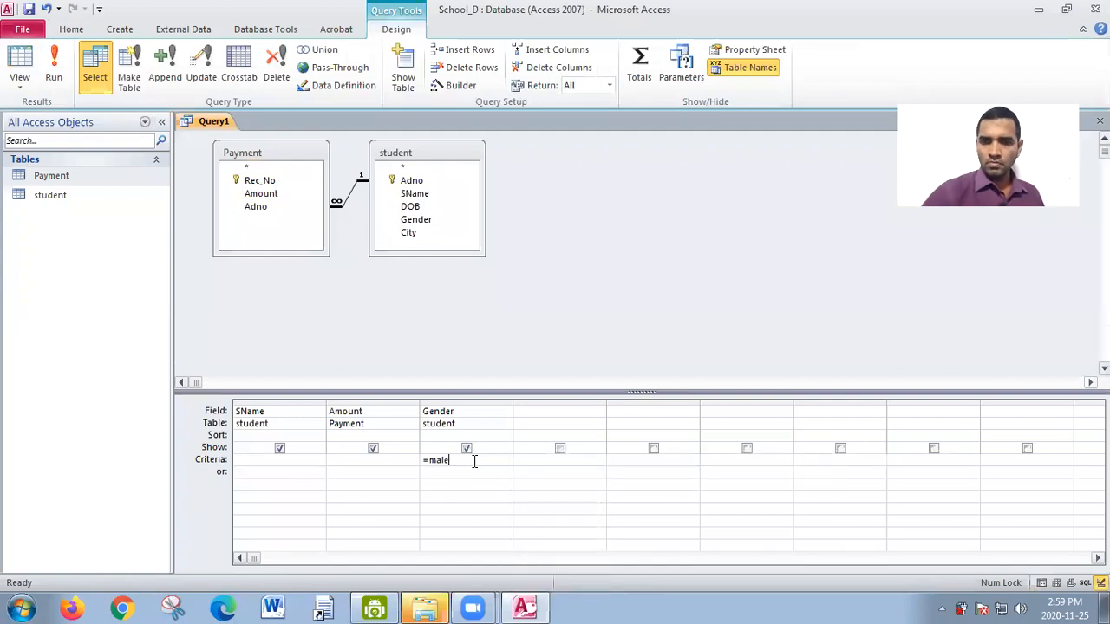
click(54, 76)
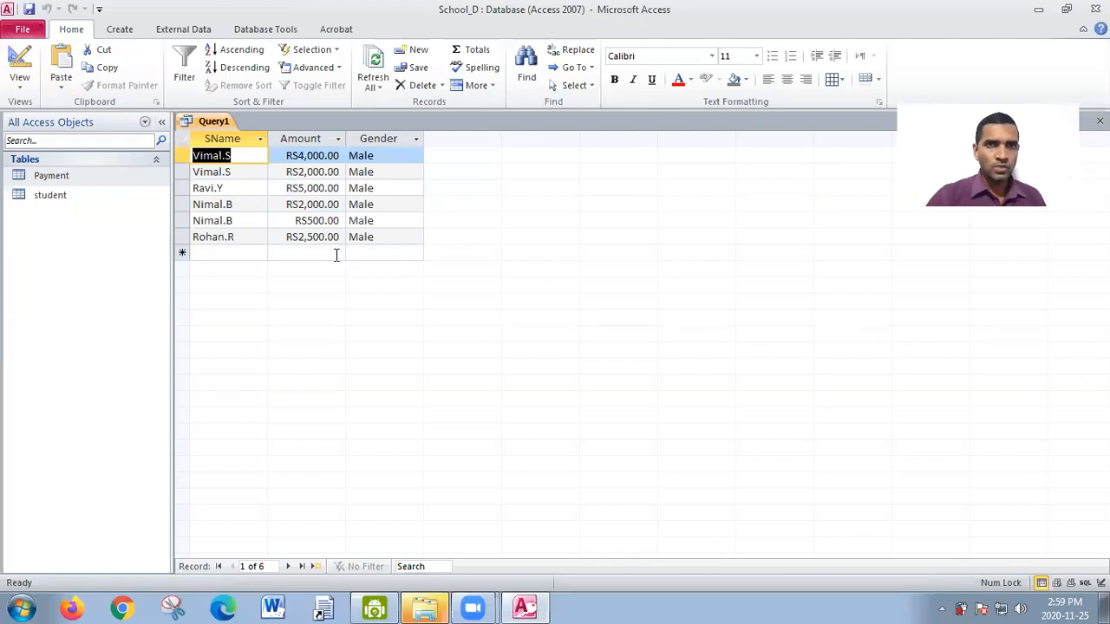
- Return to Design view and delete the criterion from the Gender column
click(18, 85)
click(68, 260)
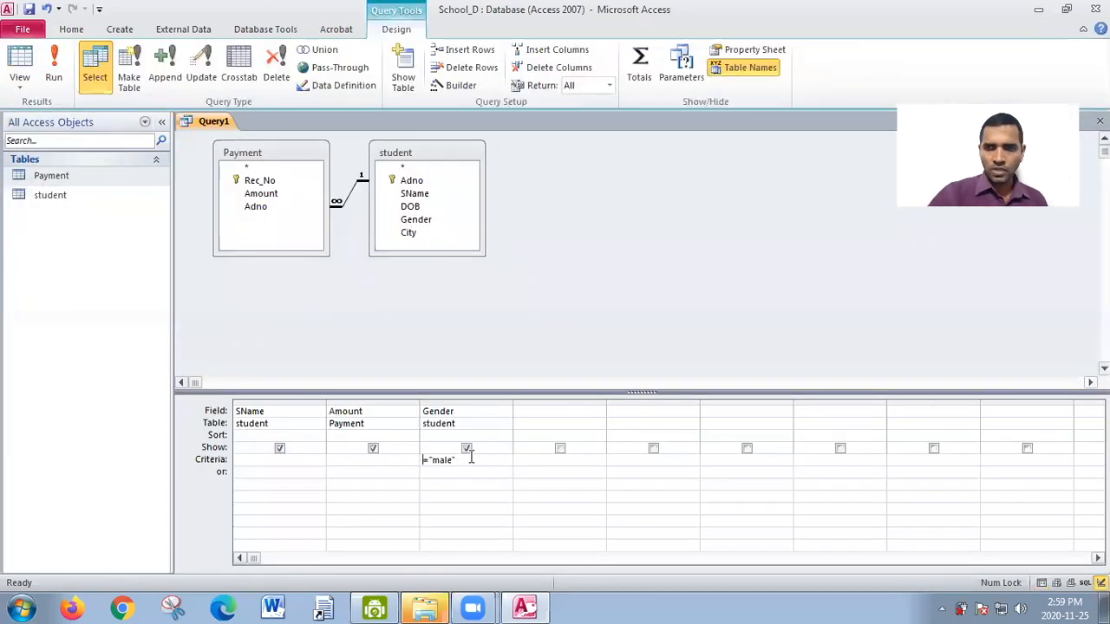
drag(471, 457, 419, 460)
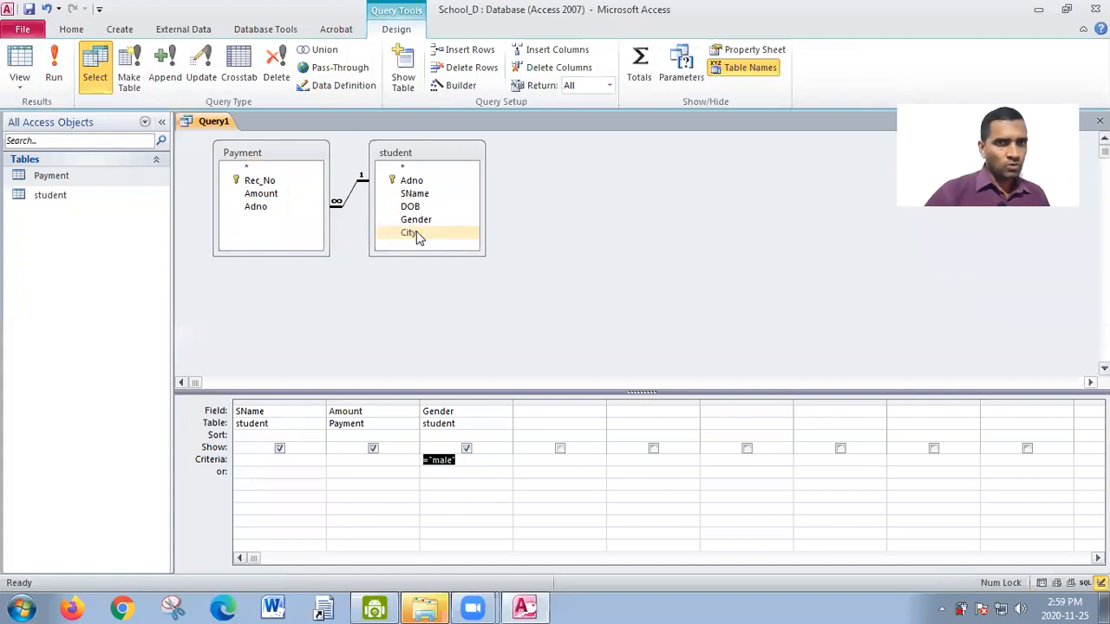
key(Delete)
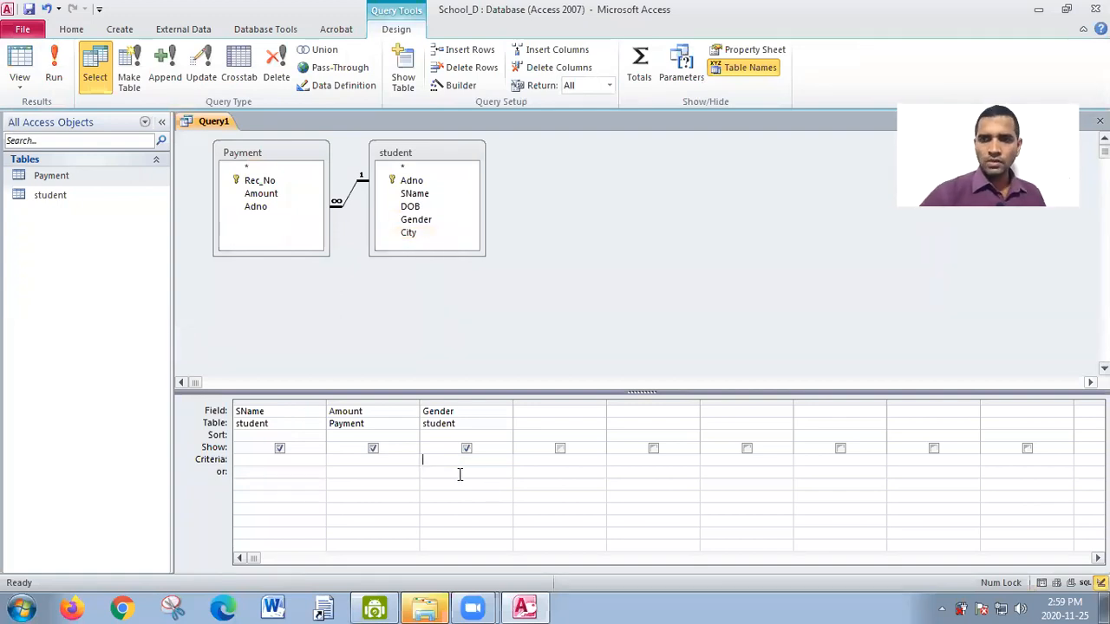
- Add the student table's City field as the fourth query column and check the results in the datasheet before returning to Design view
drag(396, 234, 553, 414)
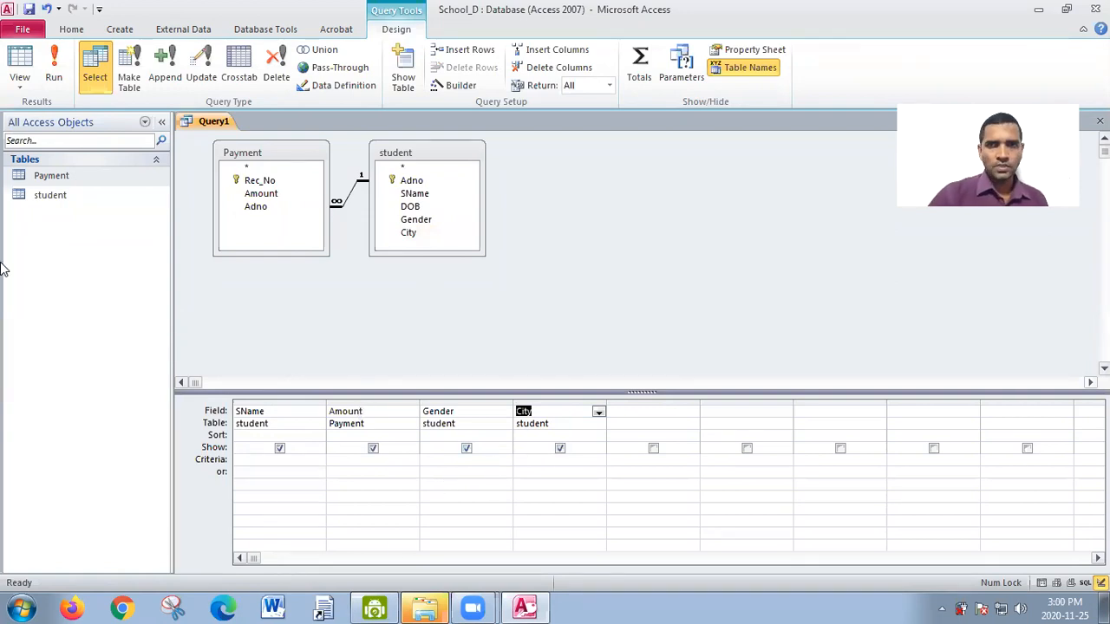
click(54, 74)
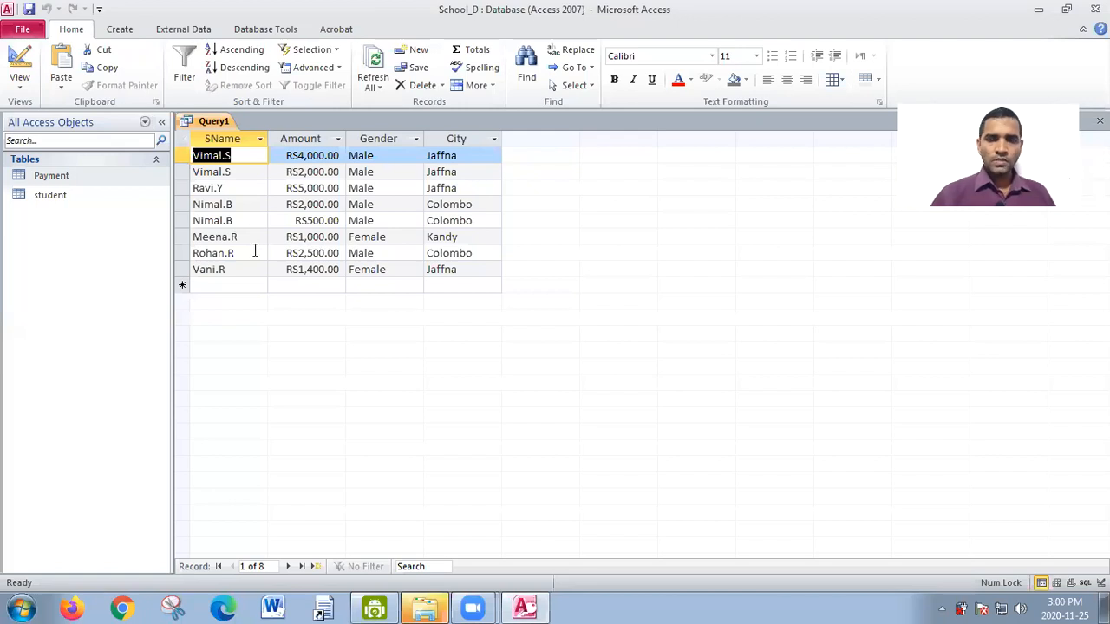
click(22, 88)
click(50, 258)
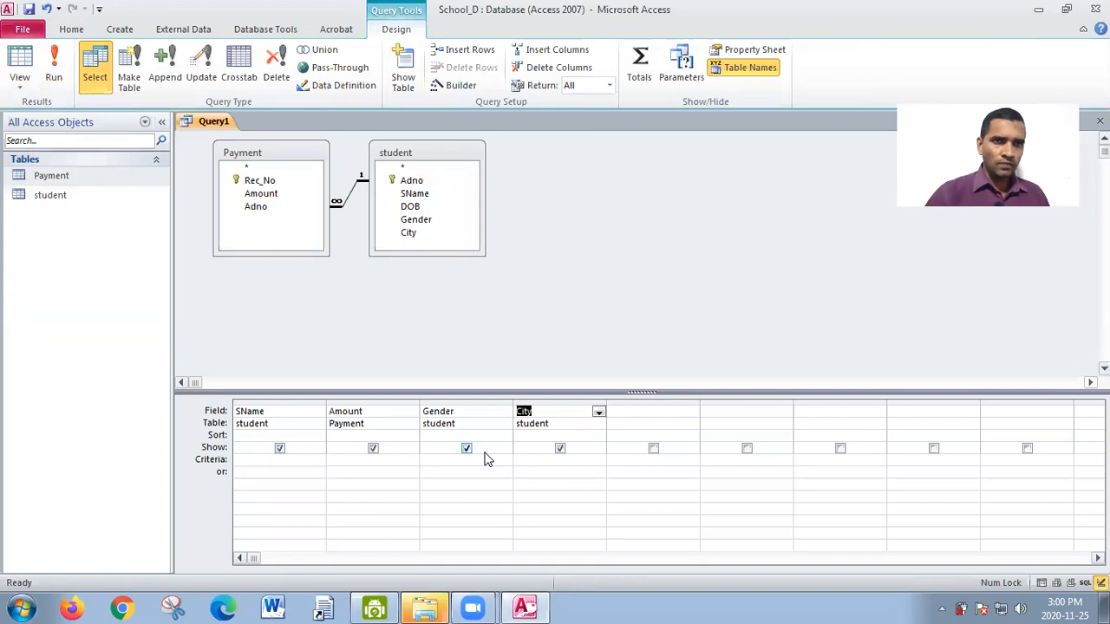
- Enter the criterion =Jaffna for the City column and run the query
click(541, 459)
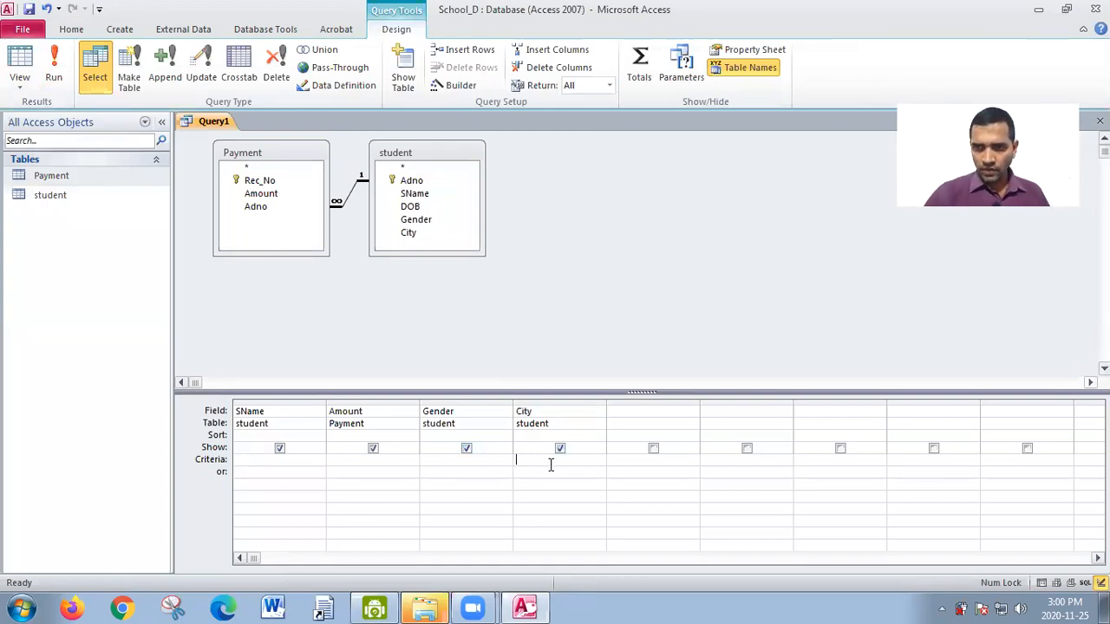
text(=)
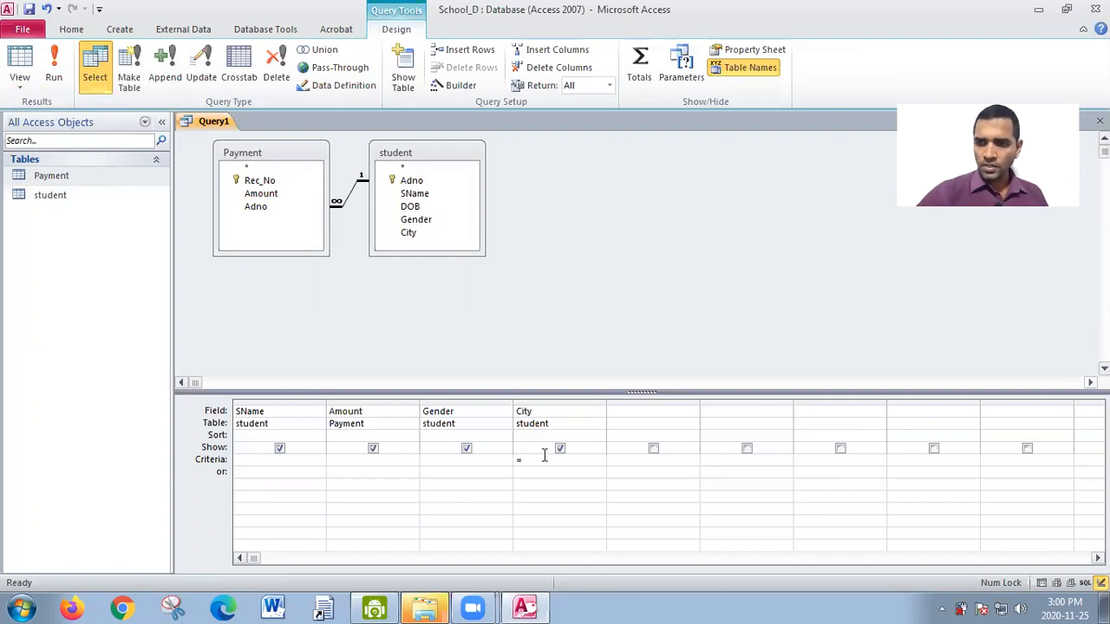
text(Jaff)
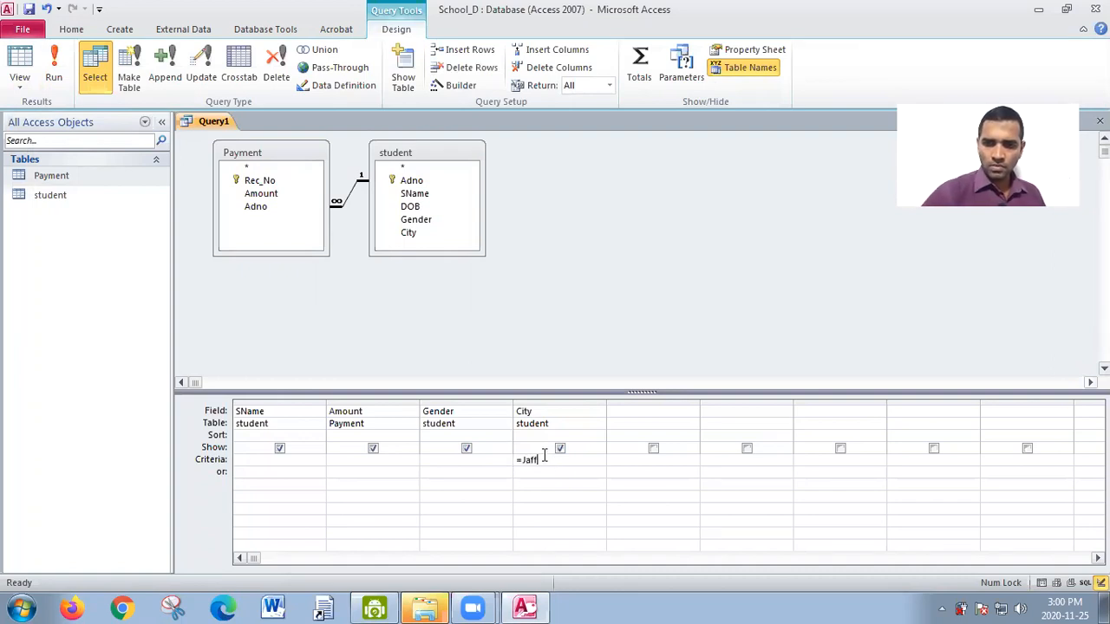
text(na)
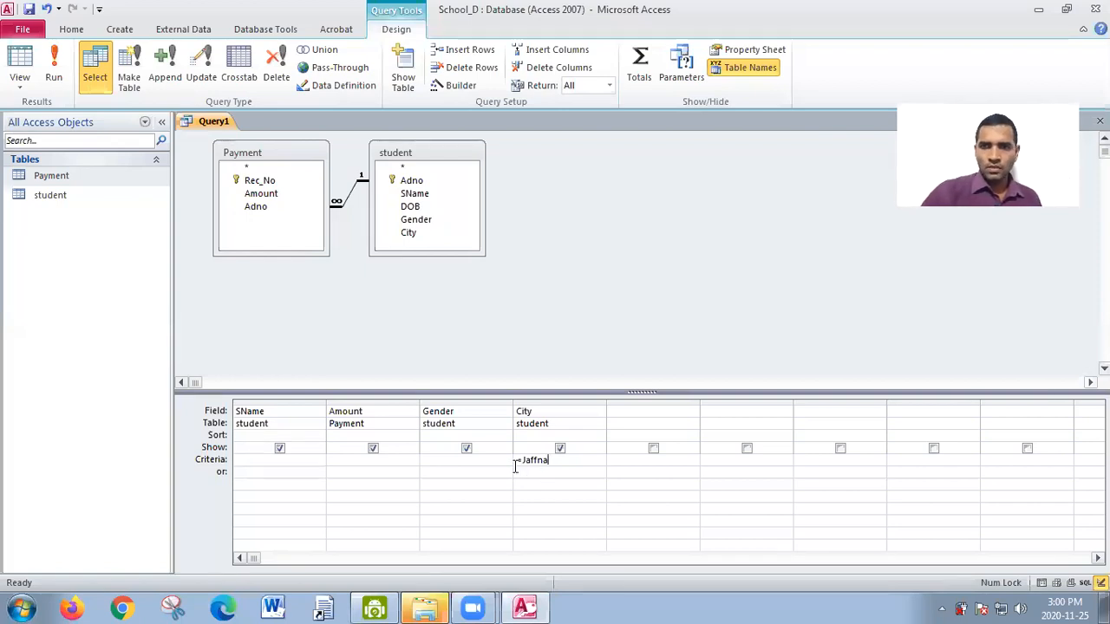
click(53, 80)
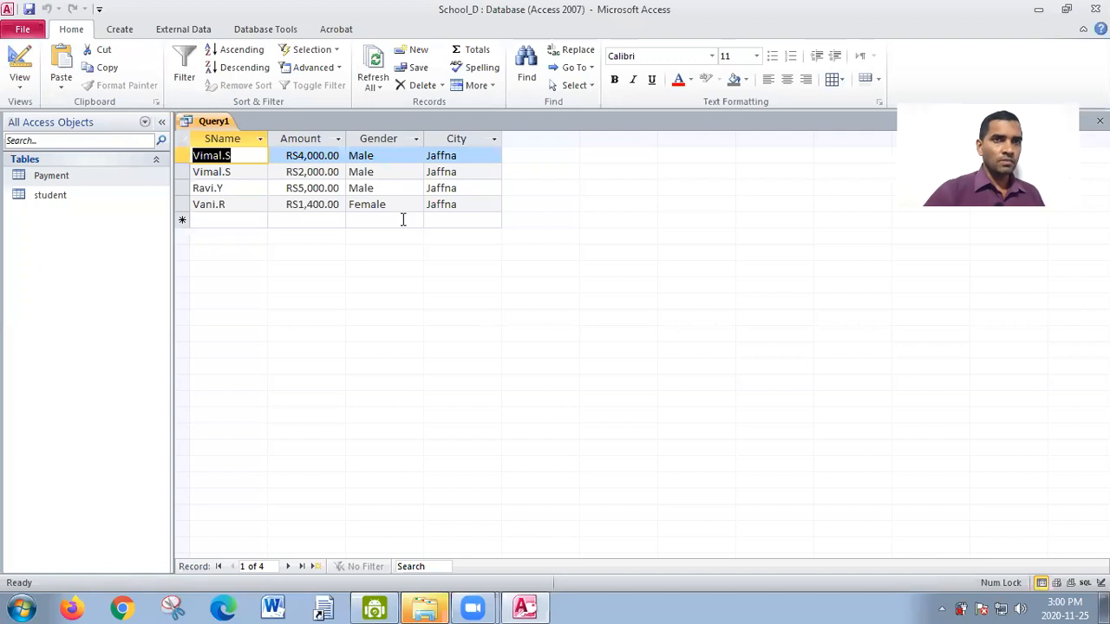
- Return to Design view, add the Gender criterion =Female alongside the City criterion, and run the query
click(26, 94)
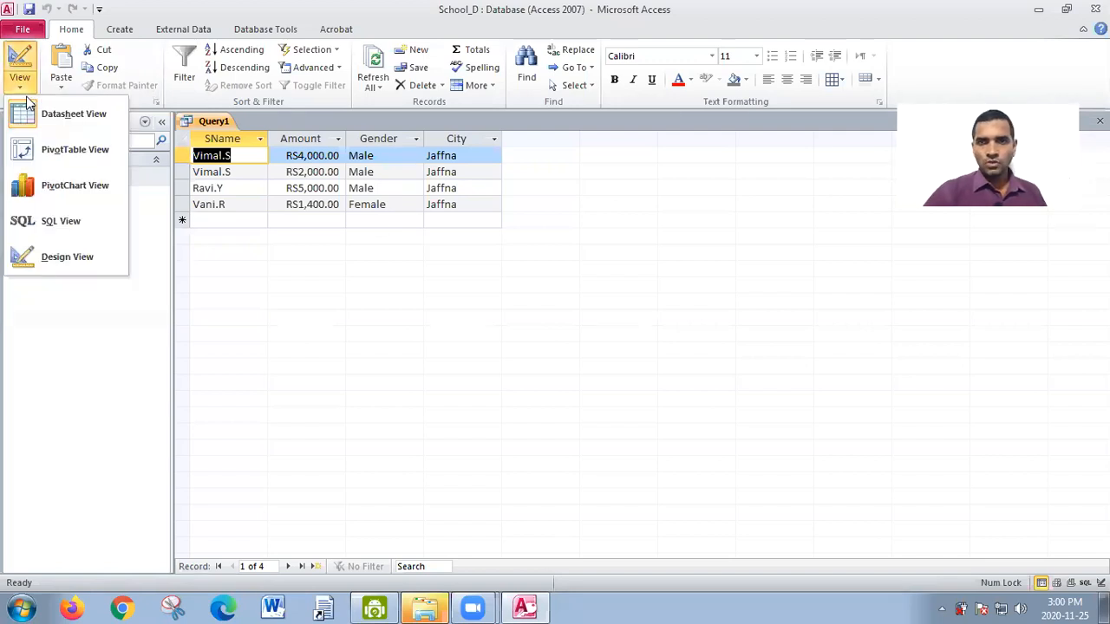
click(48, 257)
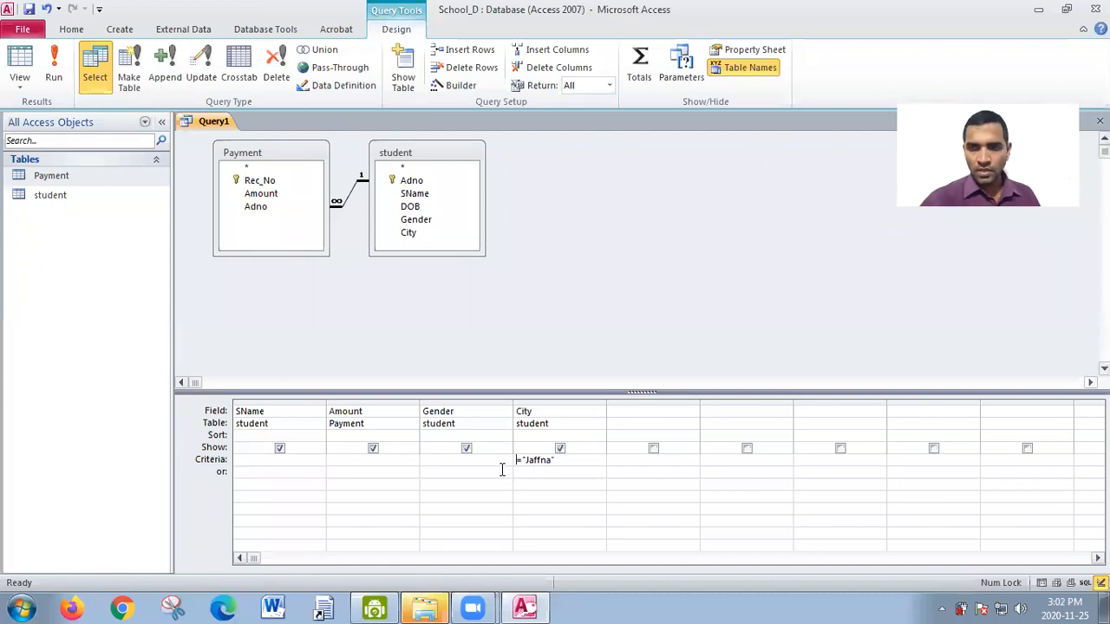
click(443, 461)
text(=)
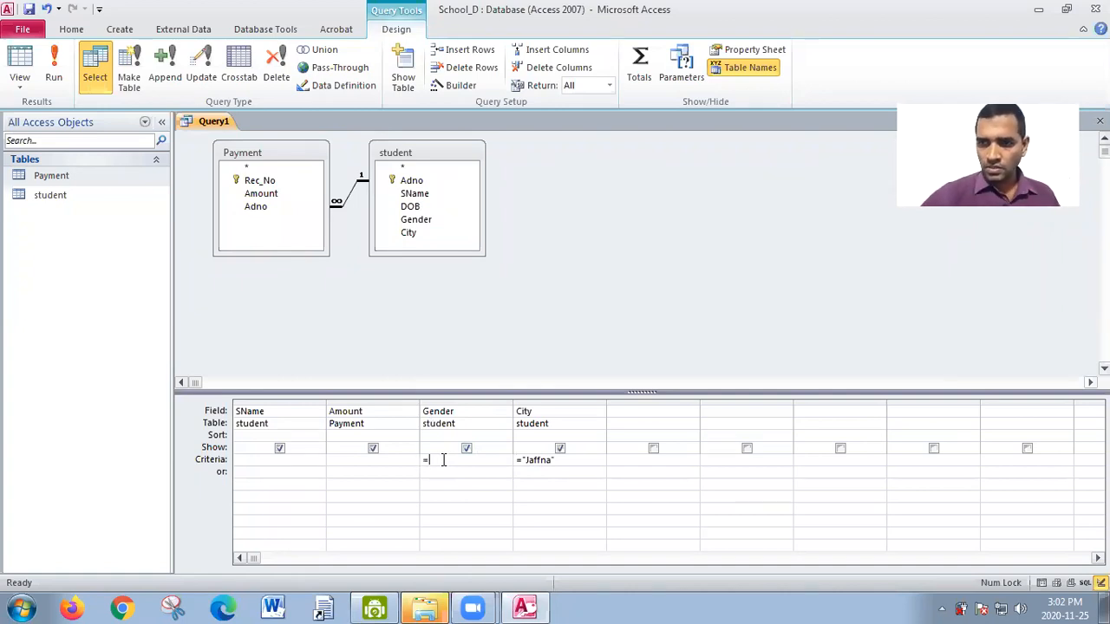
text(Fe)
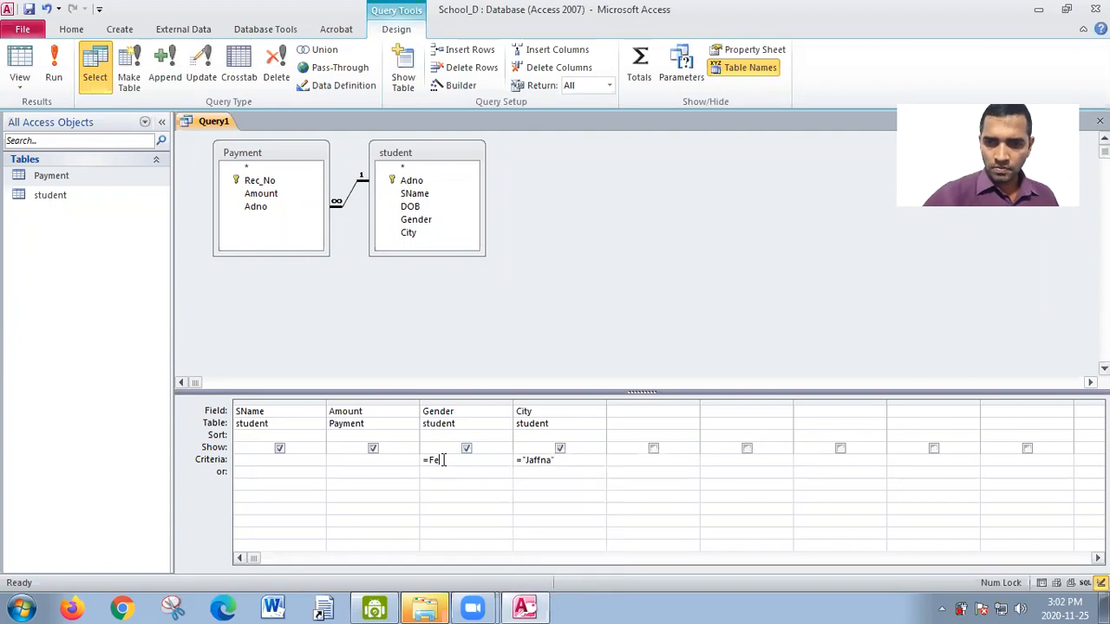
text(male)
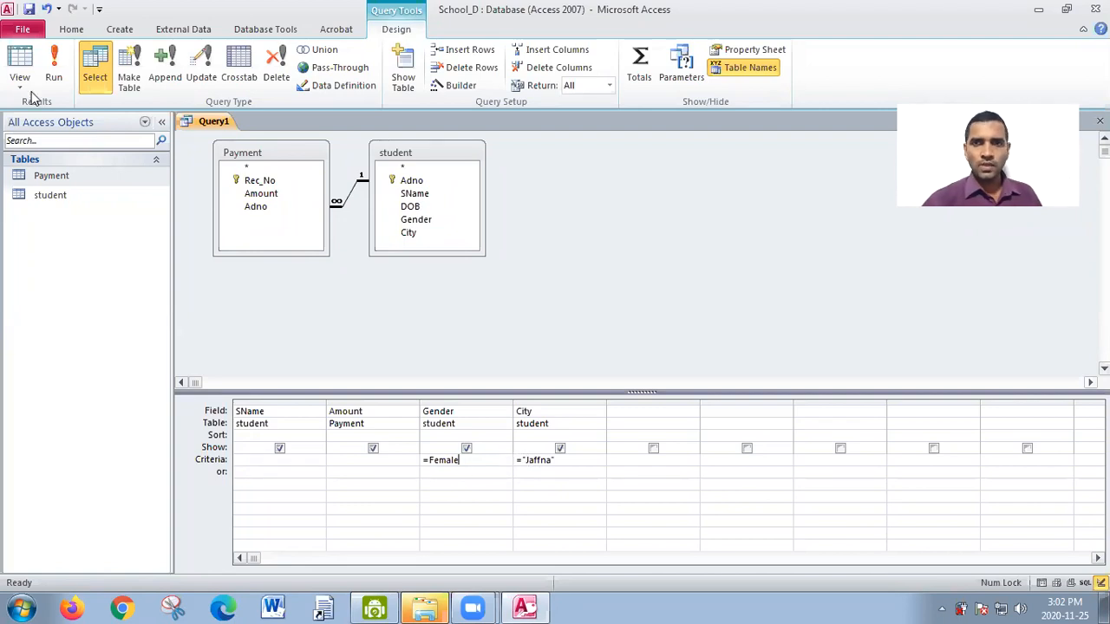
click(53, 69)
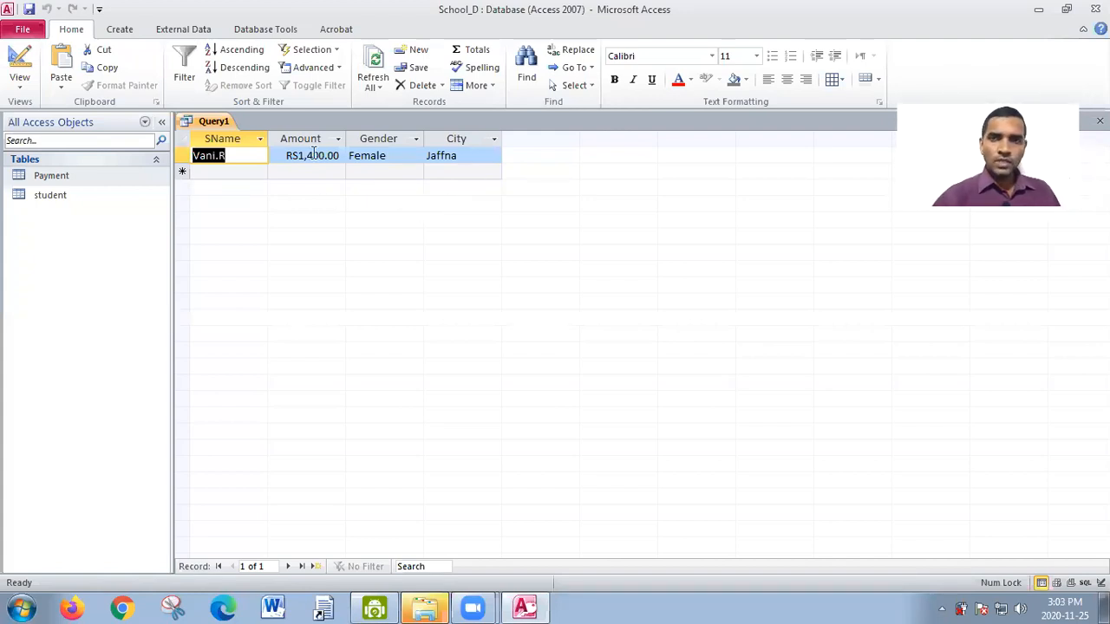
- Return to Design view and delete the criteria from both the City and Gender columns
click(24, 83)
click(68, 261)
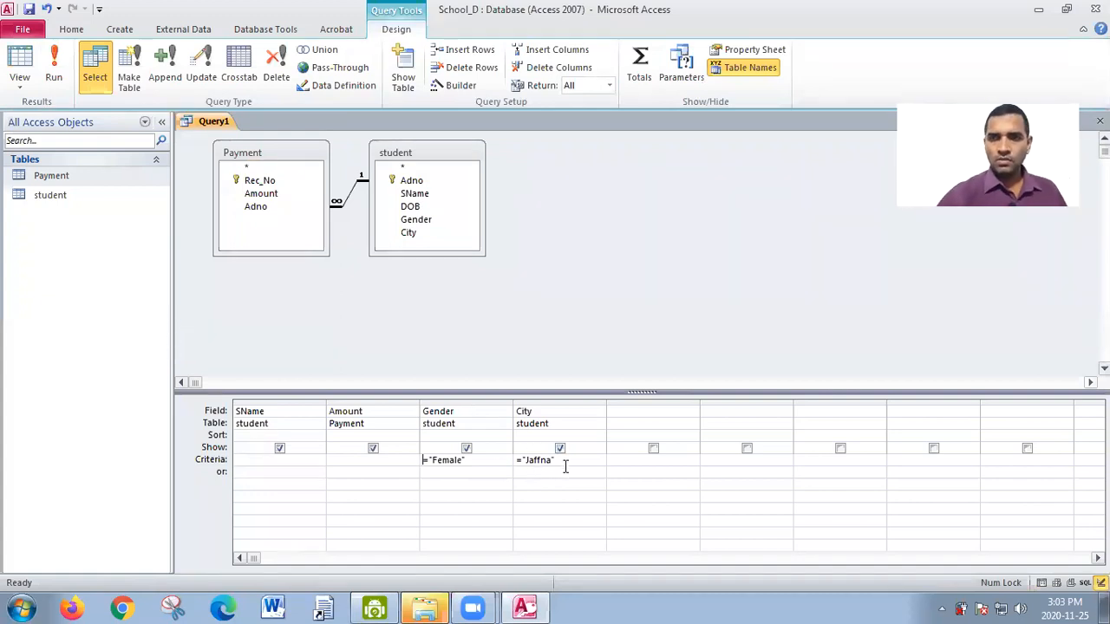
drag(553, 459, 396, 463)
key(Delete)
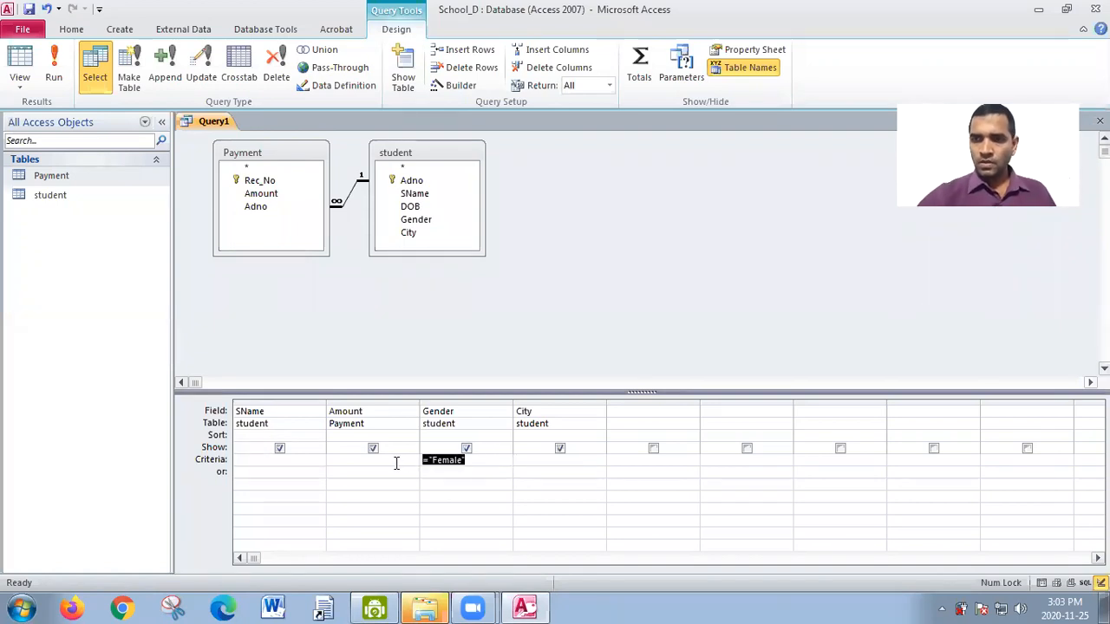
key(Delete)
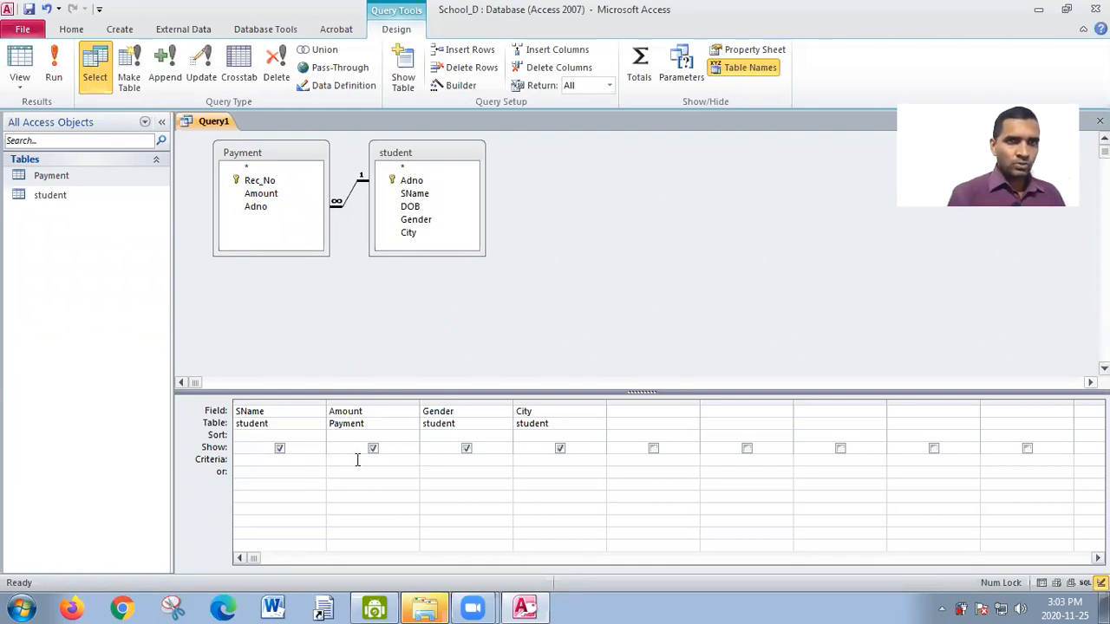
text(=)
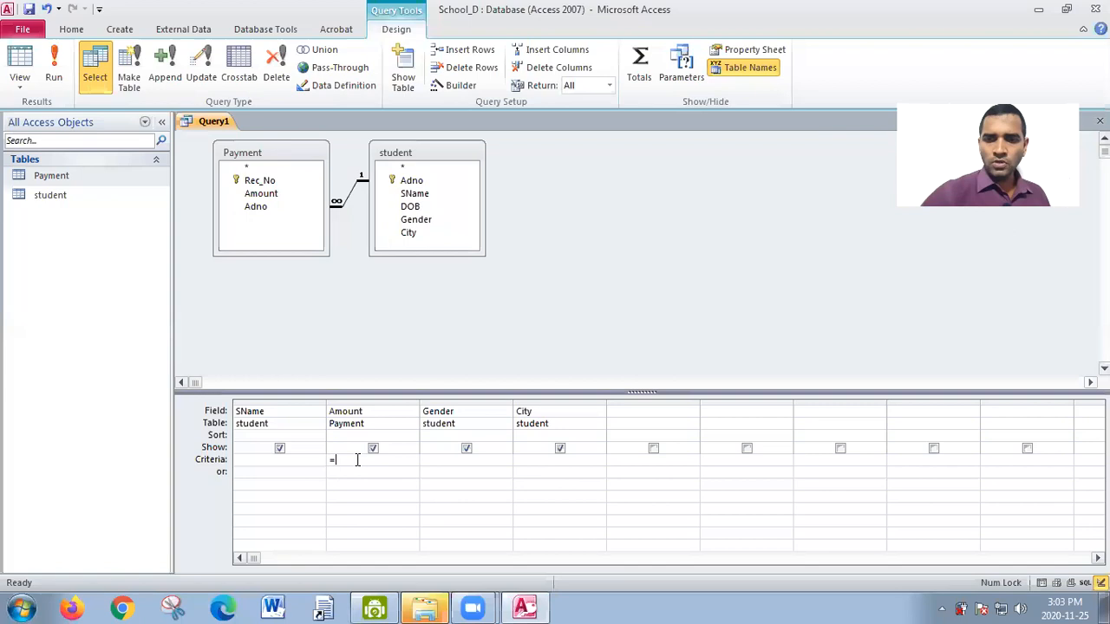
text(200)
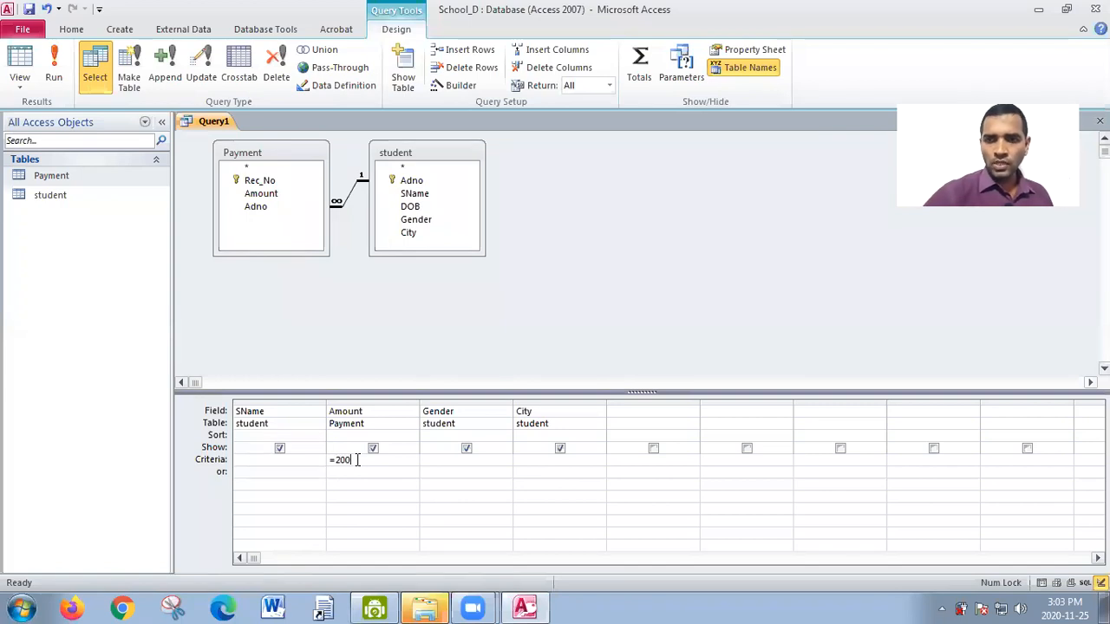
text(0)
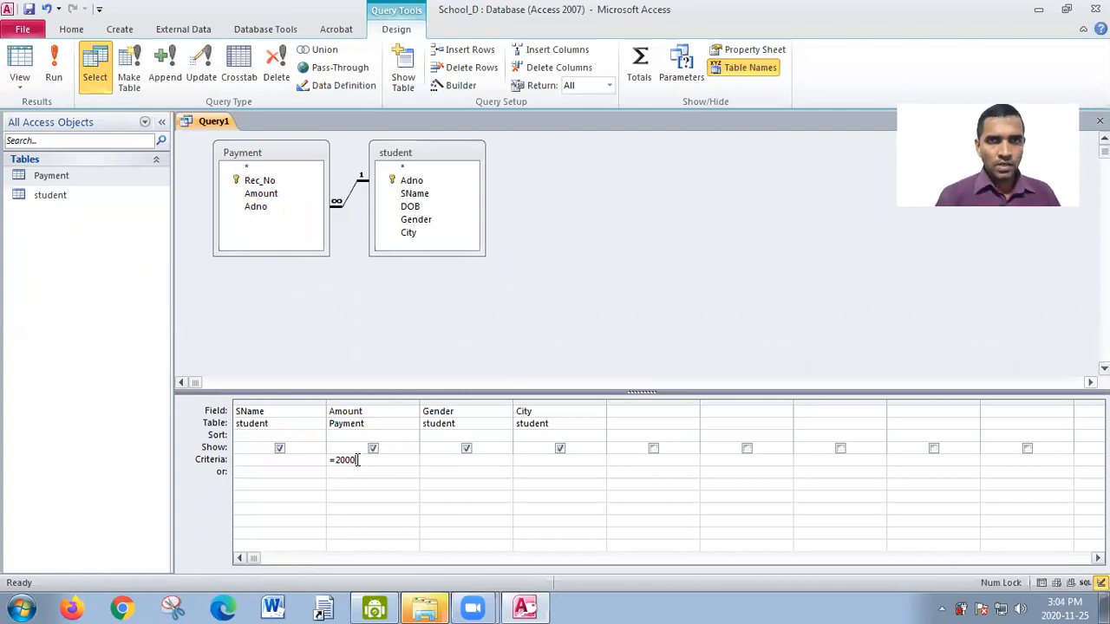
key(BackSpace)
key(BackSpace)
key(BackSpace)
key(BackSpace)
key(BackSpace)
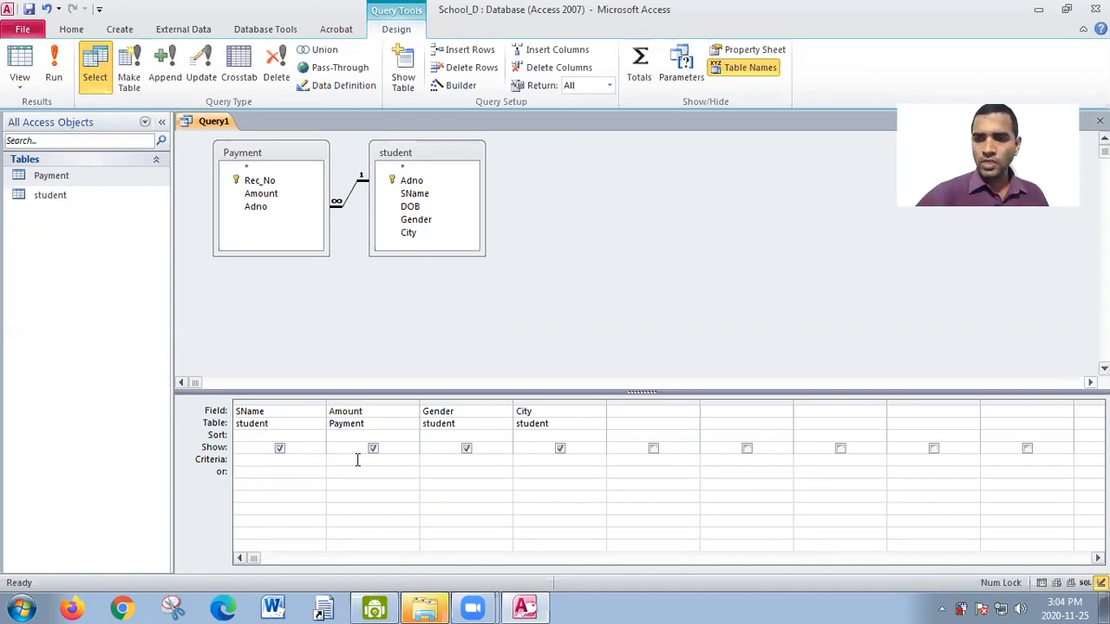
- Enter the criterion >2000 for the Amount column and run the query before returning to Design view
text(>)
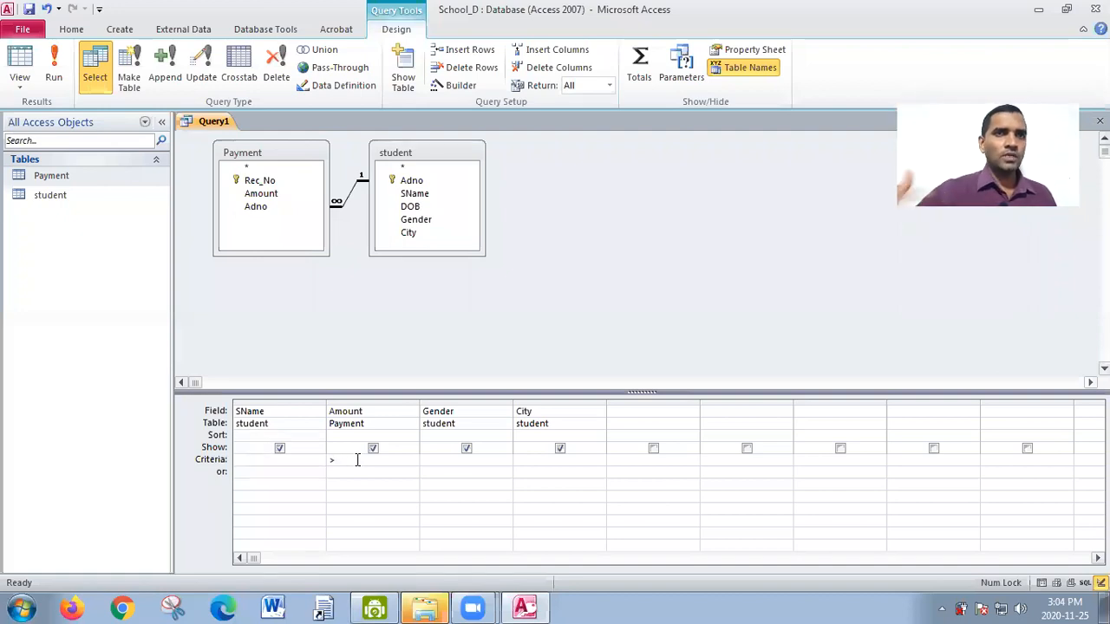
text(2000)
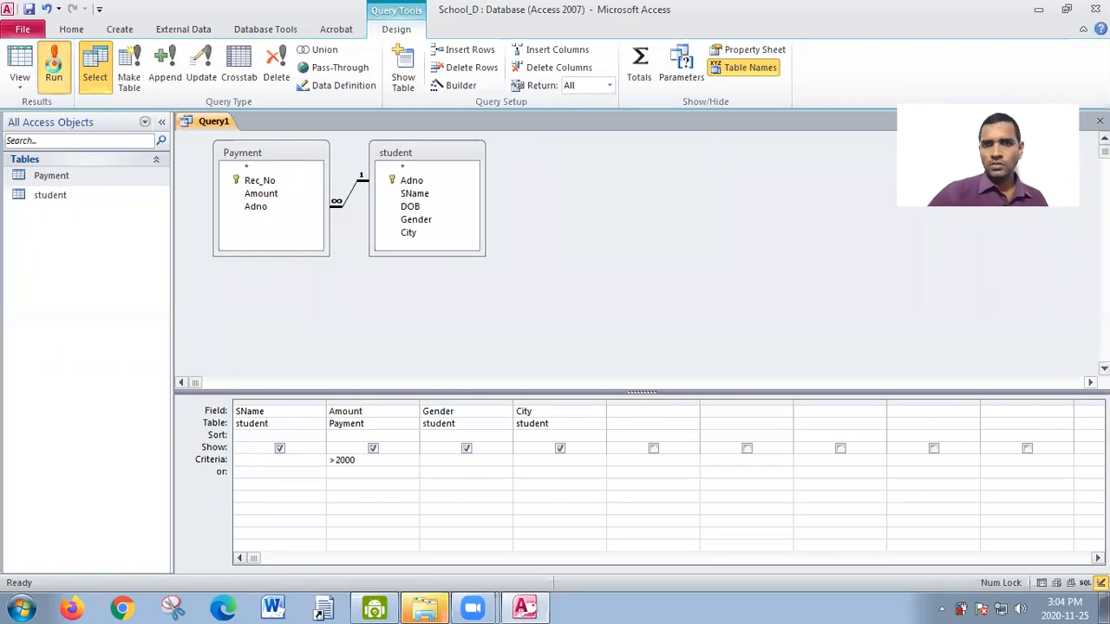
click(53, 68)
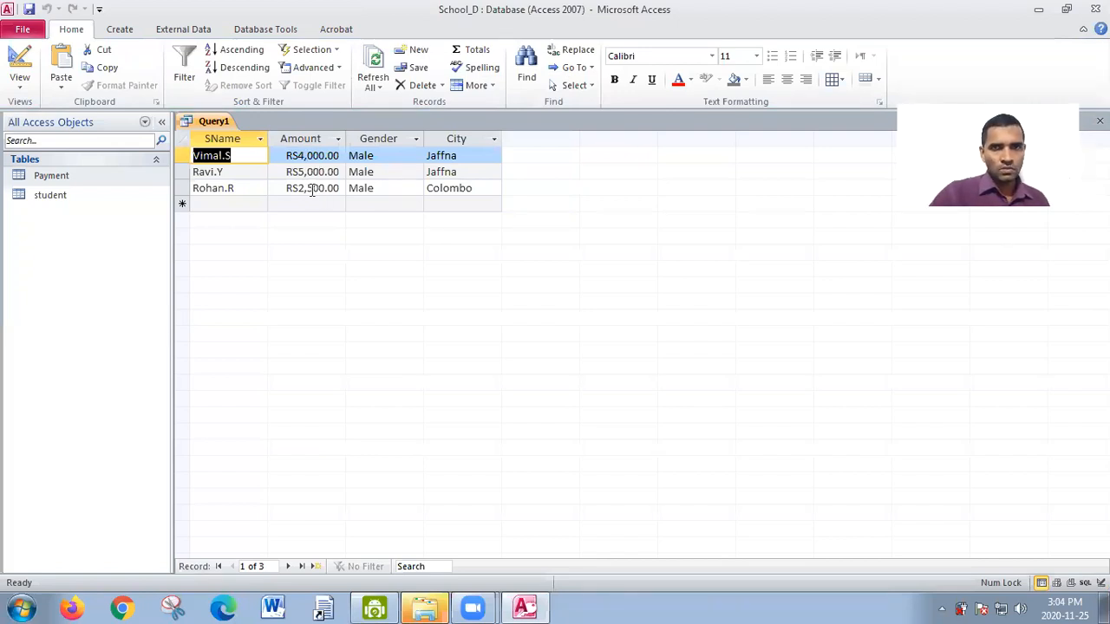
click(19, 76)
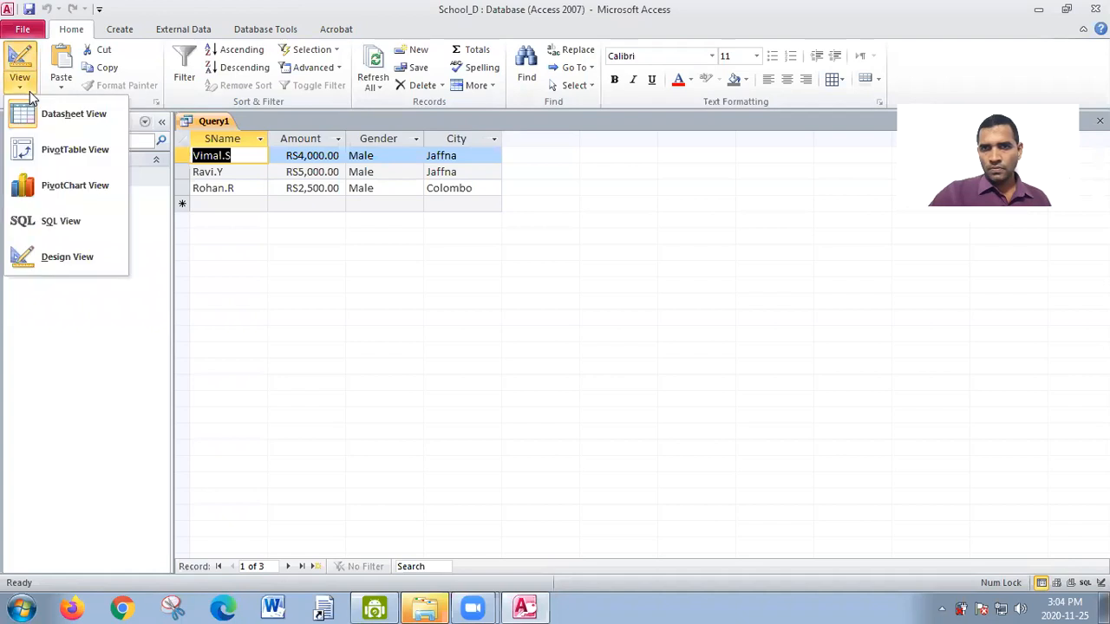
click(75, 246)
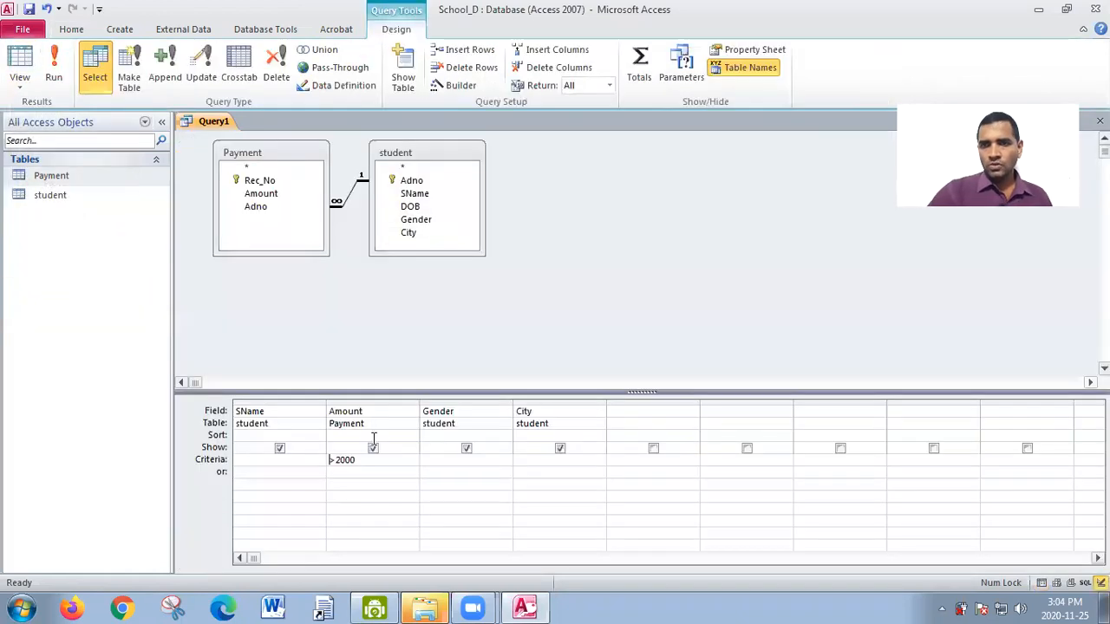
- Add the Gender criterion =female alongside the Amount criterion and run the query before returning to Design view
click(495, 460)
text(=female)
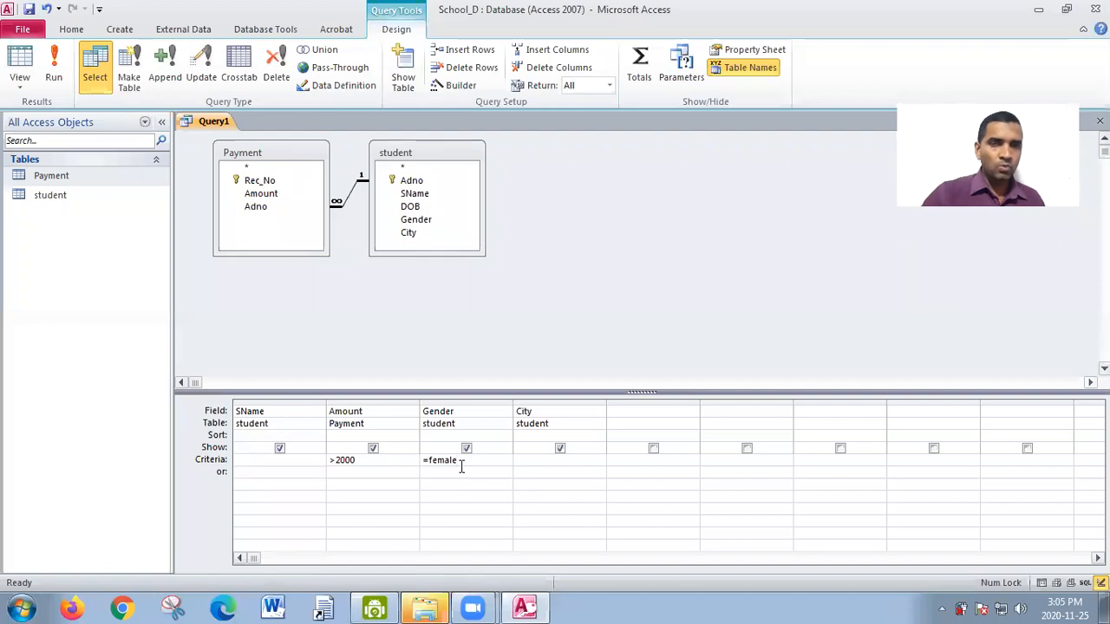
click(358, 462)
drag(358, 462, 326, 462)
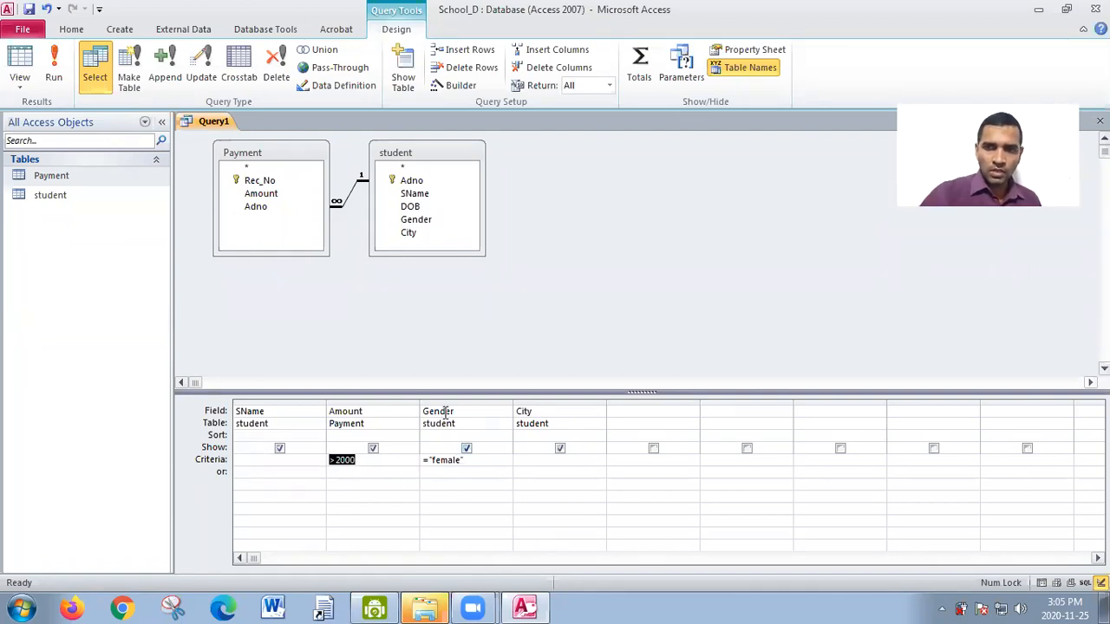
click(53, 68)
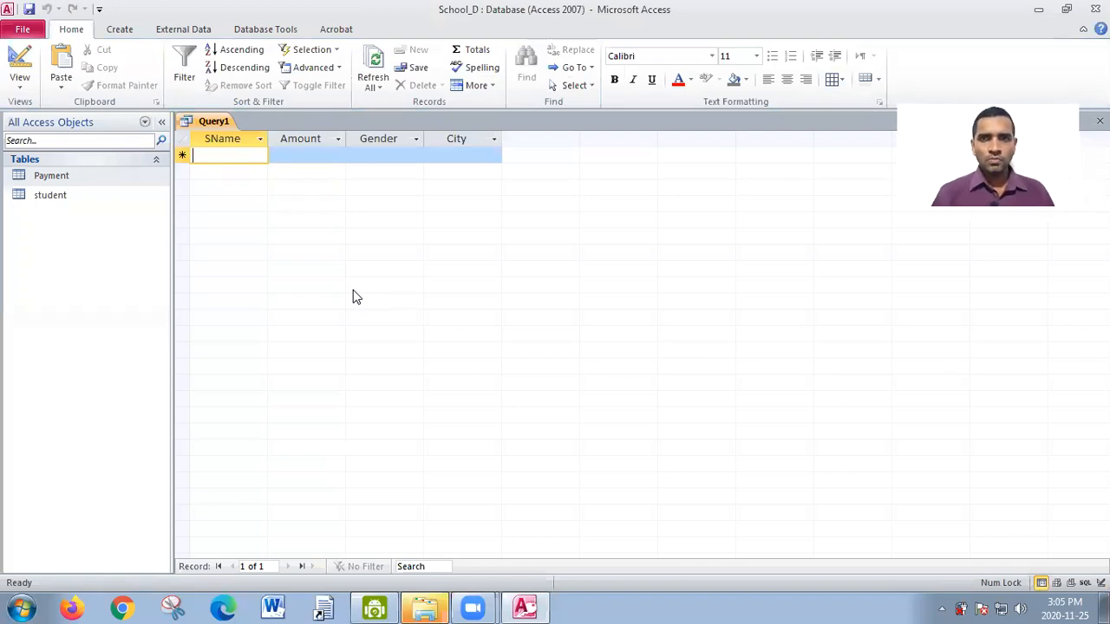
click(22, 94)
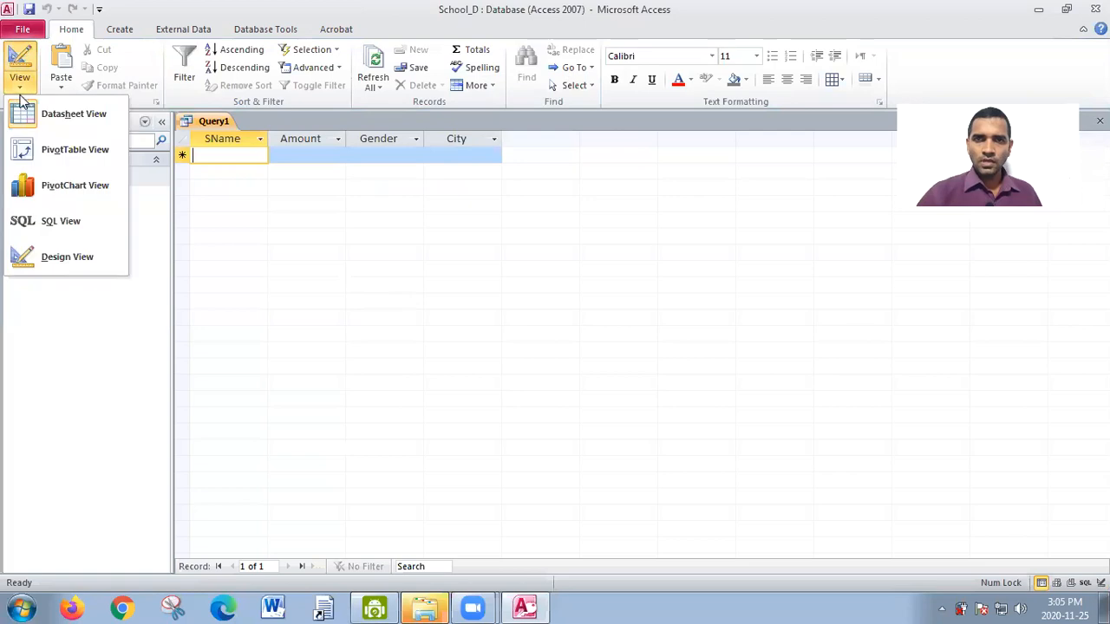
click(50, 269)
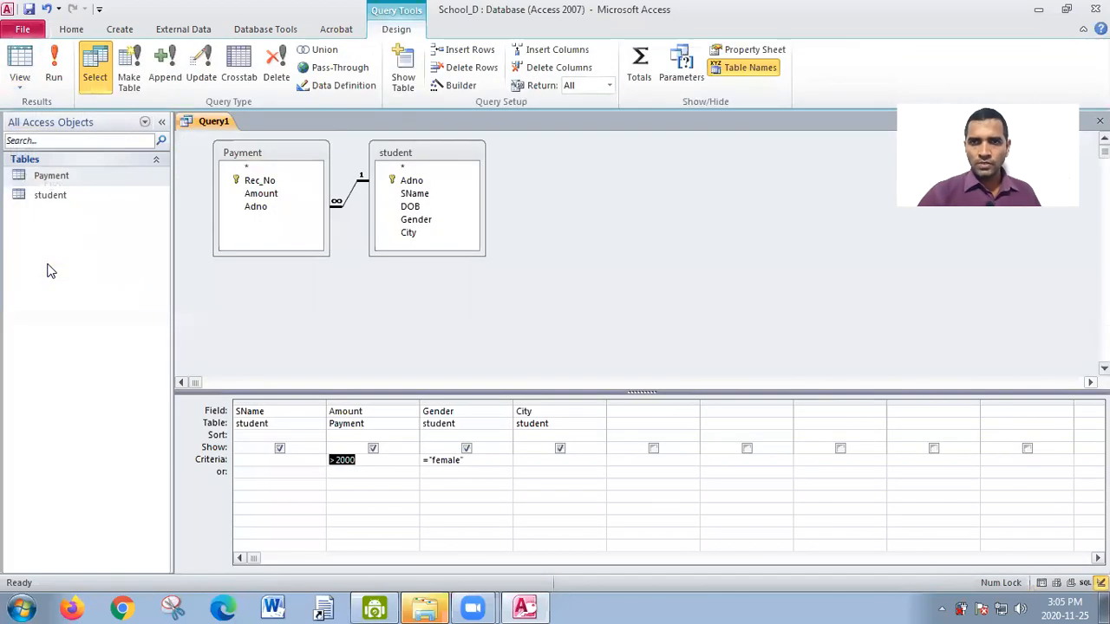